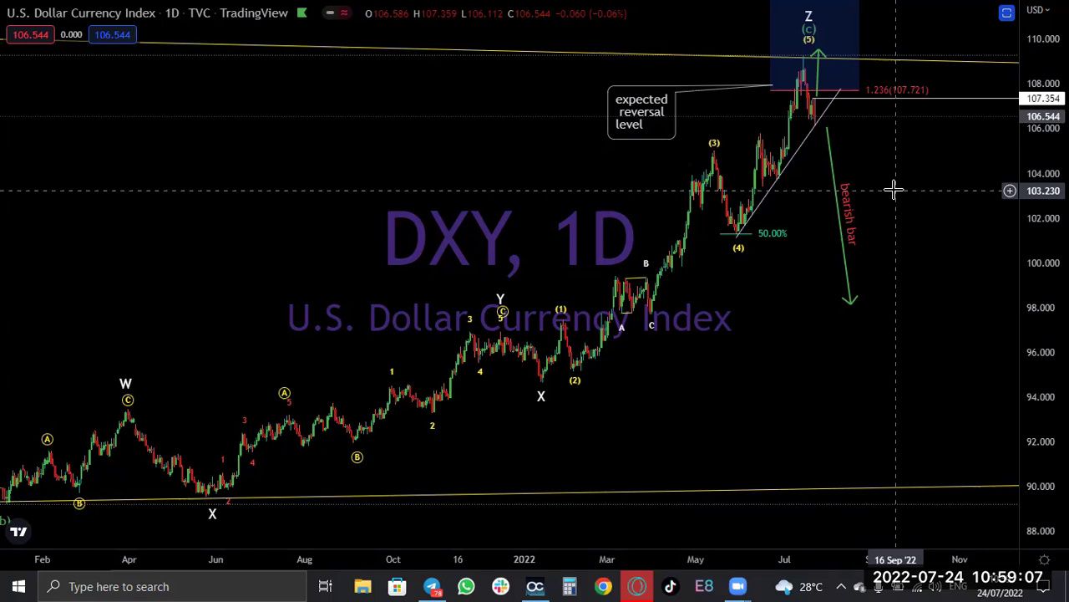
# Switch the DXY daily chart to the 4-hour interval.
pyautogui.click(764, 360)
pyautogui.write('4H')
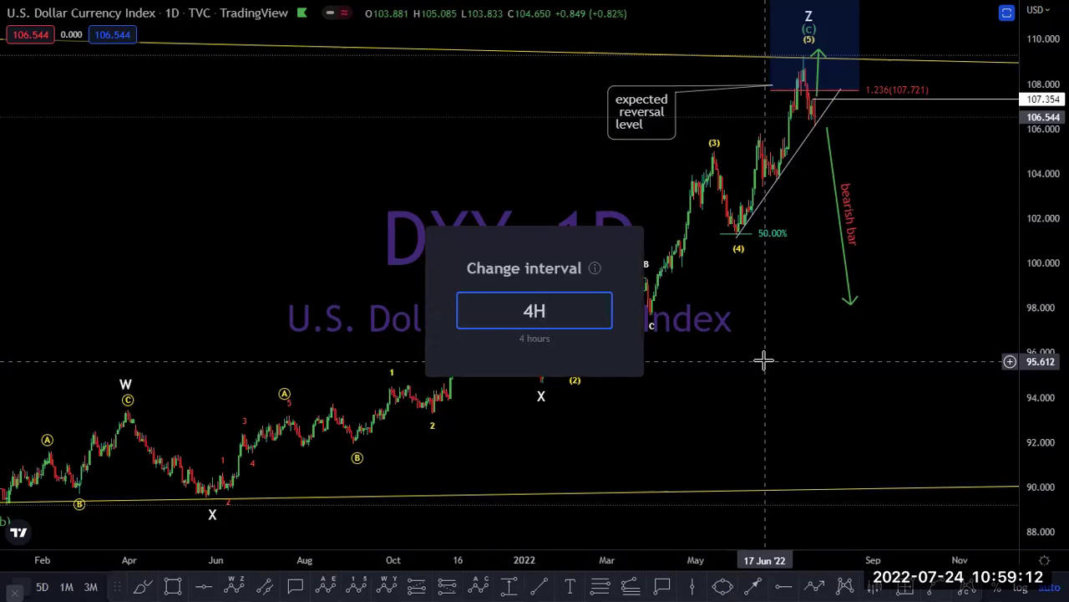
pyautogui.press('Return')
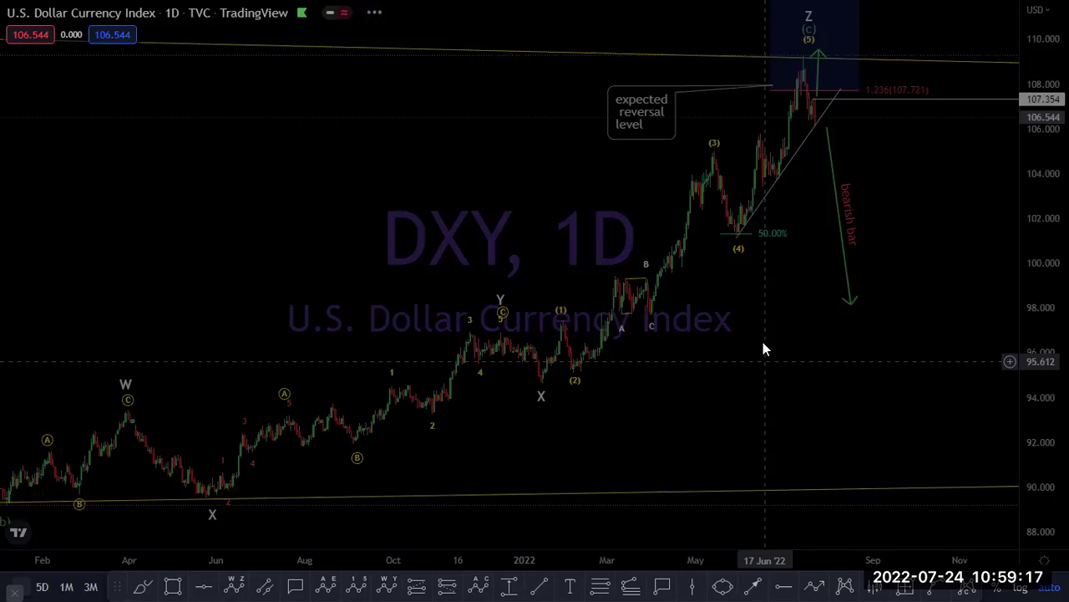
pyautogui.write('240')
pyautogui.press('Return')
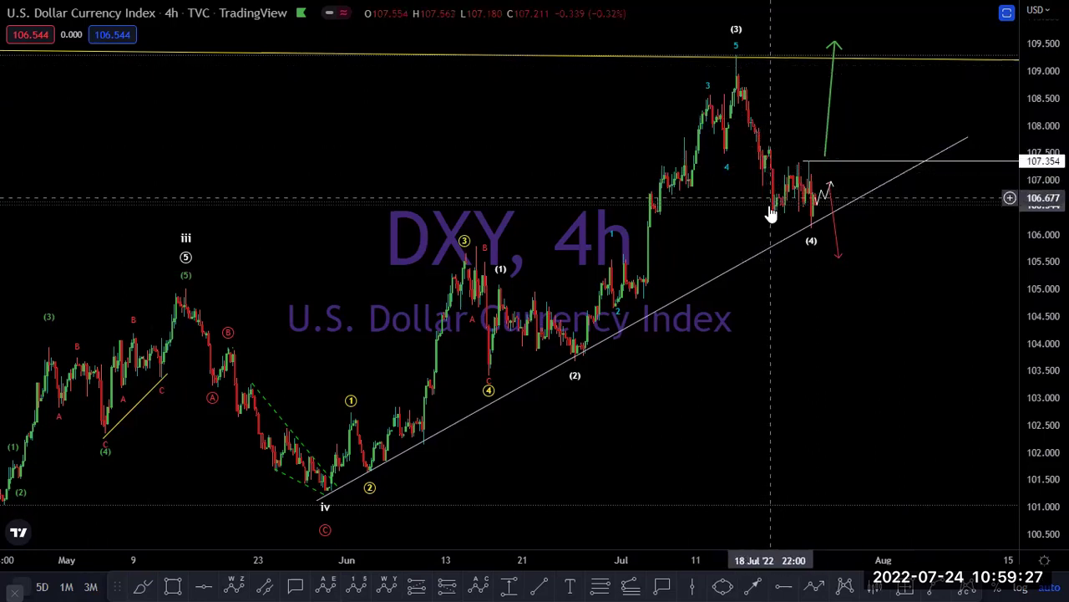
# Reposition the white wave labels (3) and (4) at the July peak and the latest low on the DXY chart.
pyautogui.click(827, 199)
pyautogui.click(806, 152)
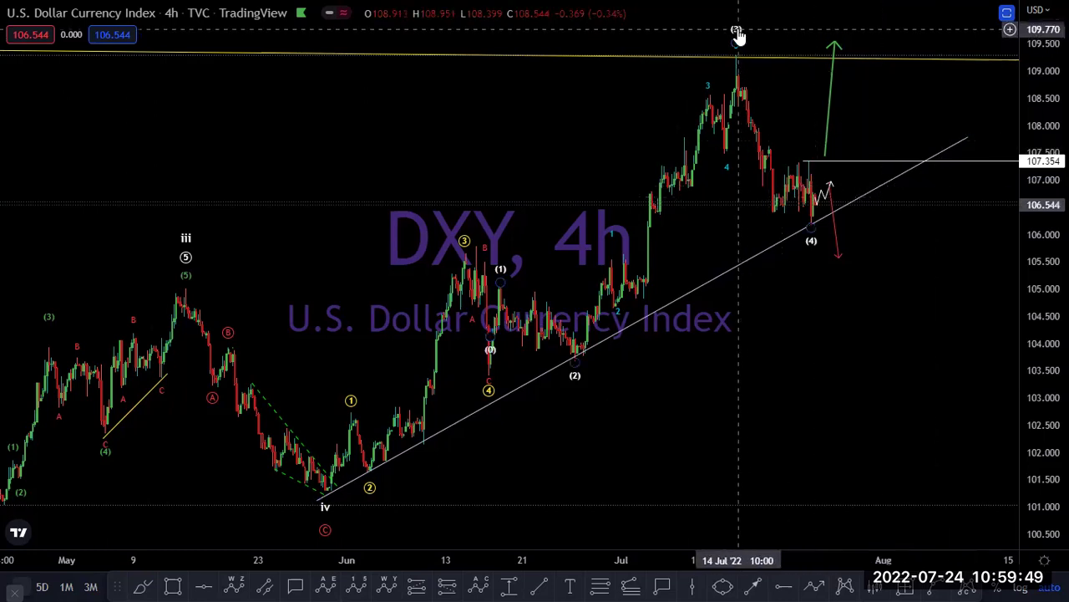
pyautogui.moveTo(738, 35)
pyautogui.mouseDown()
pyautogui.moveTo(708, 90)
pyautogui.moveTo(711, 58)
pyautogui.moveTo(733, 42)
pyautogui.mouseUp()
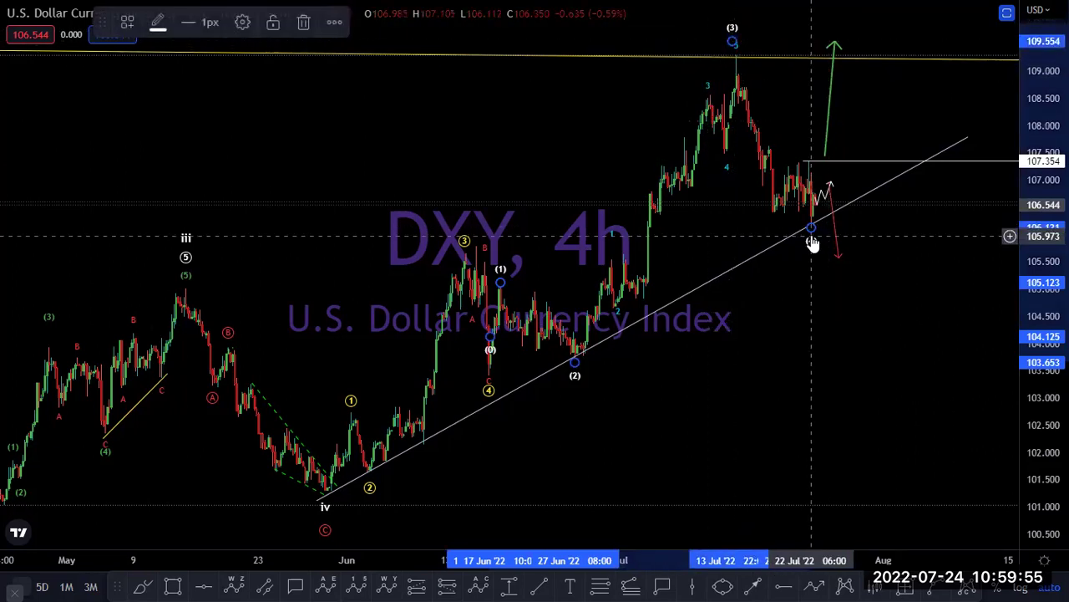
pyautogui.moveTo(778, 210)
pyautogui.mouseDown()
pyautogui.moveTo(728, 176)
pyautogui.moveTo(815, 223)
pyautogui.mouseUp()
pyautogui.click(794, 102)
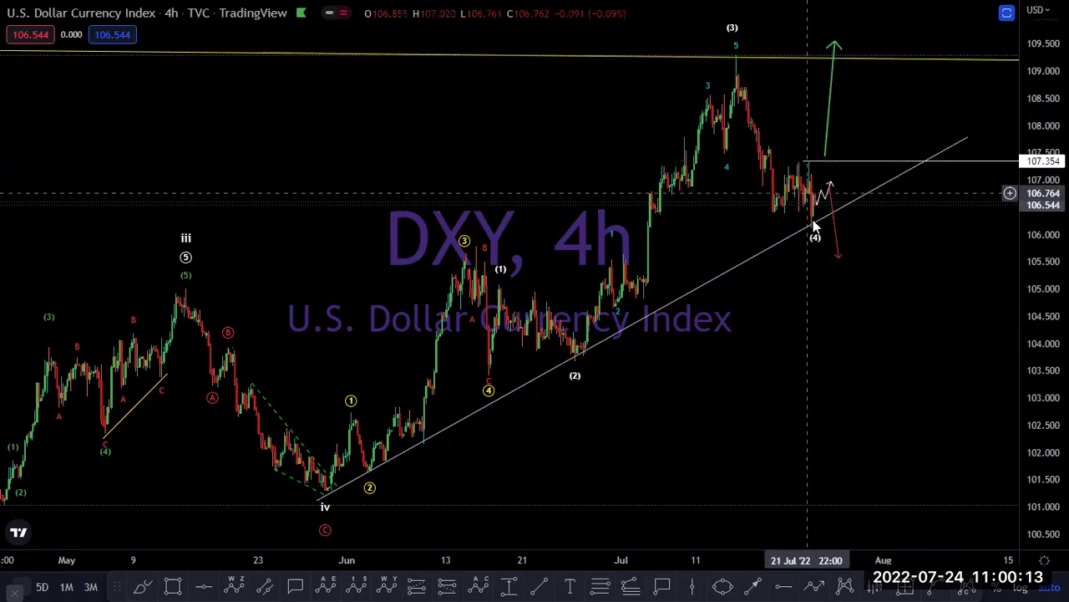
# Switch the DXY chart to the 1-hour interval.
pyautogui.write('1H')
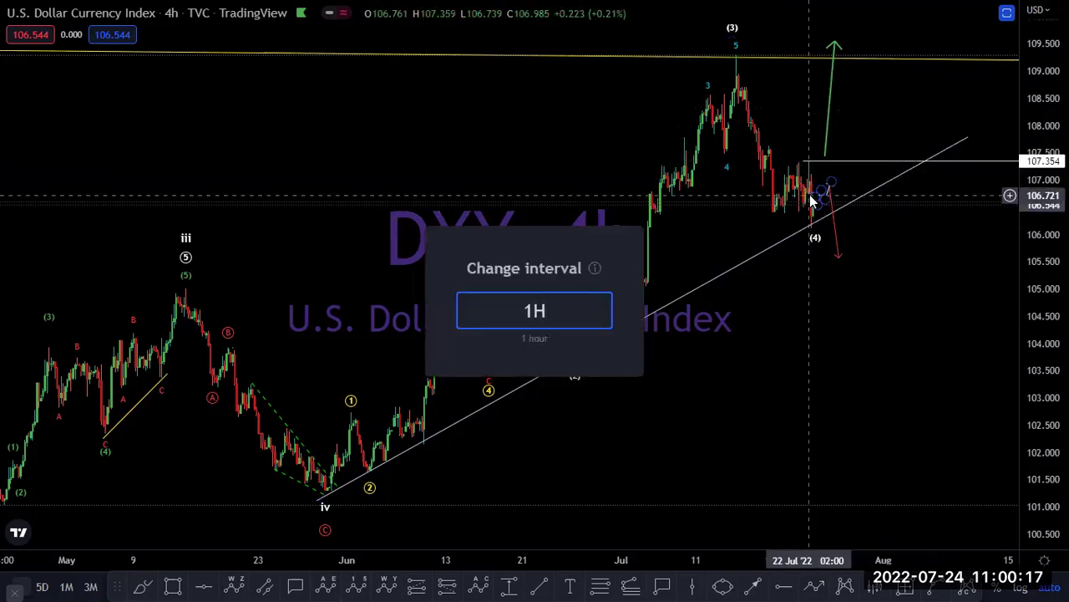
pyautogui.press('Return')
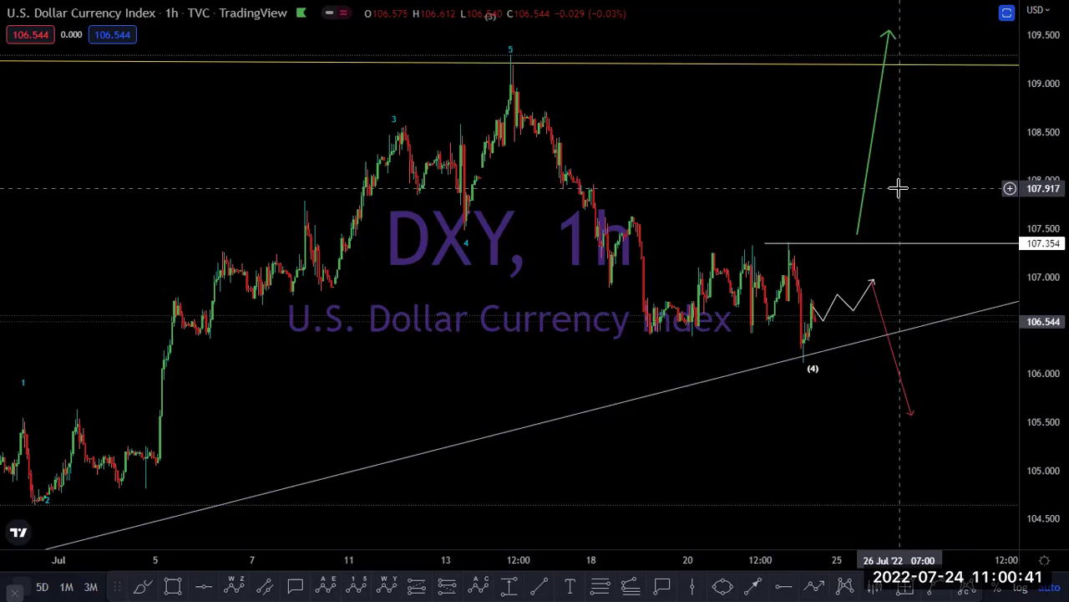
# Open EURUSD from the watchlist and show its 4-hour chart in full screen.
pyautogui.press('Escape')
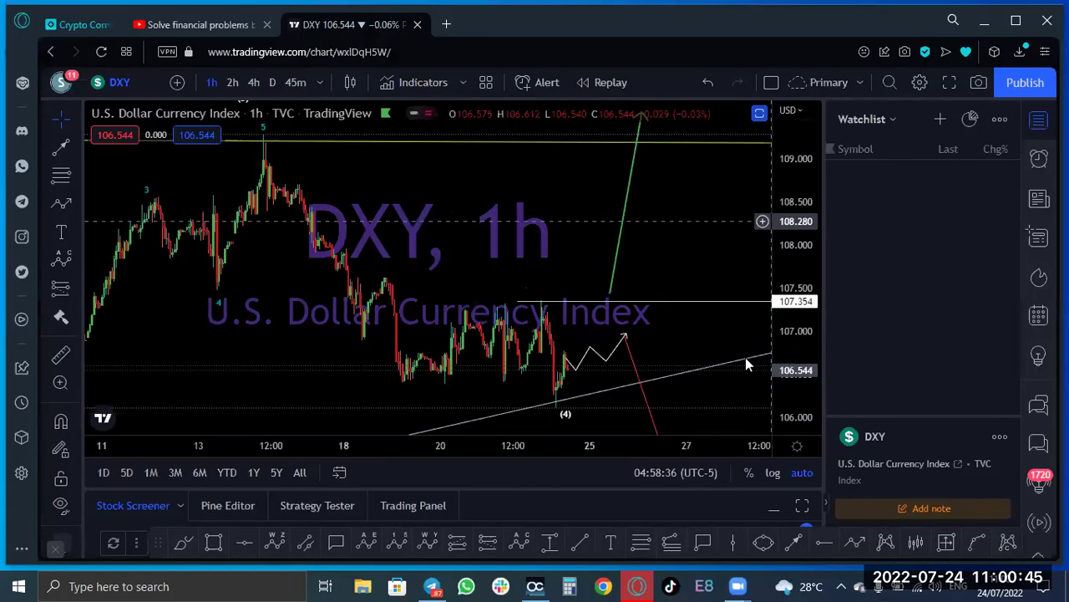
pyautogui.click(878, 231)
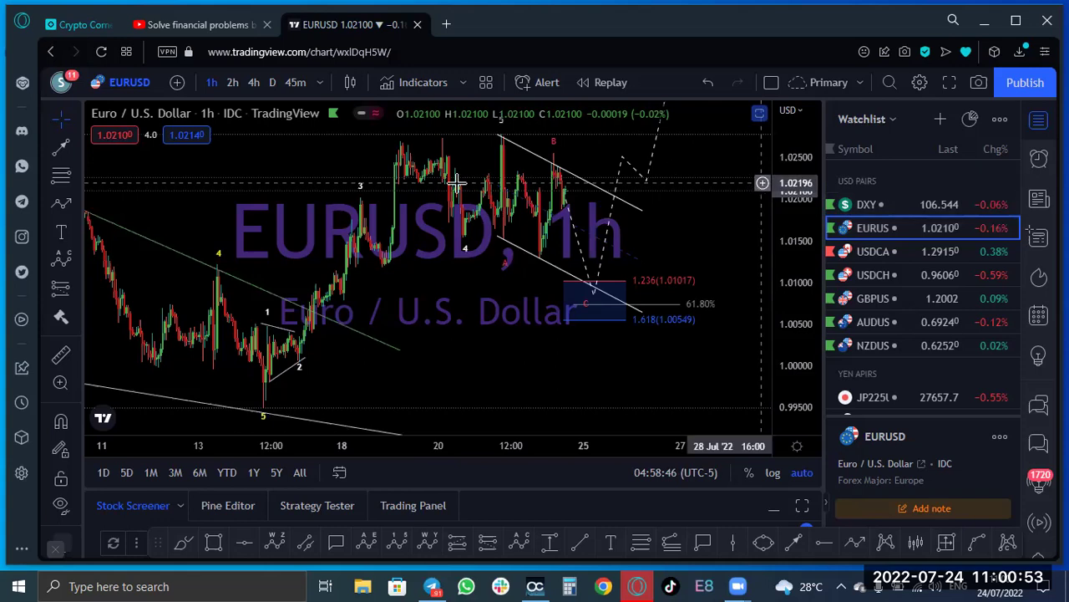
pyautogui.click(272, 82)
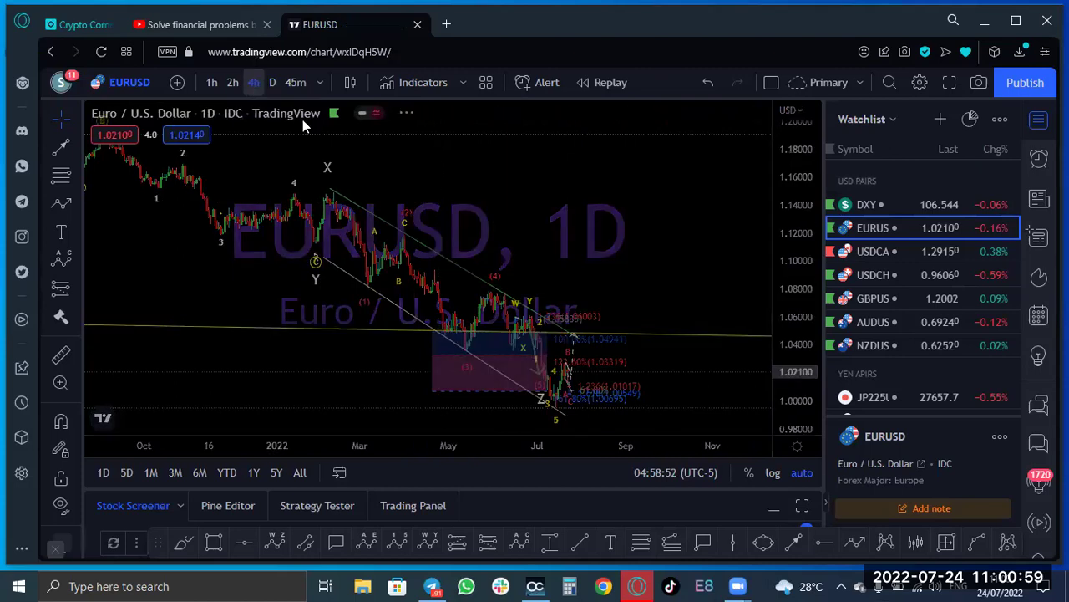
pyautogui.click(949, 82)
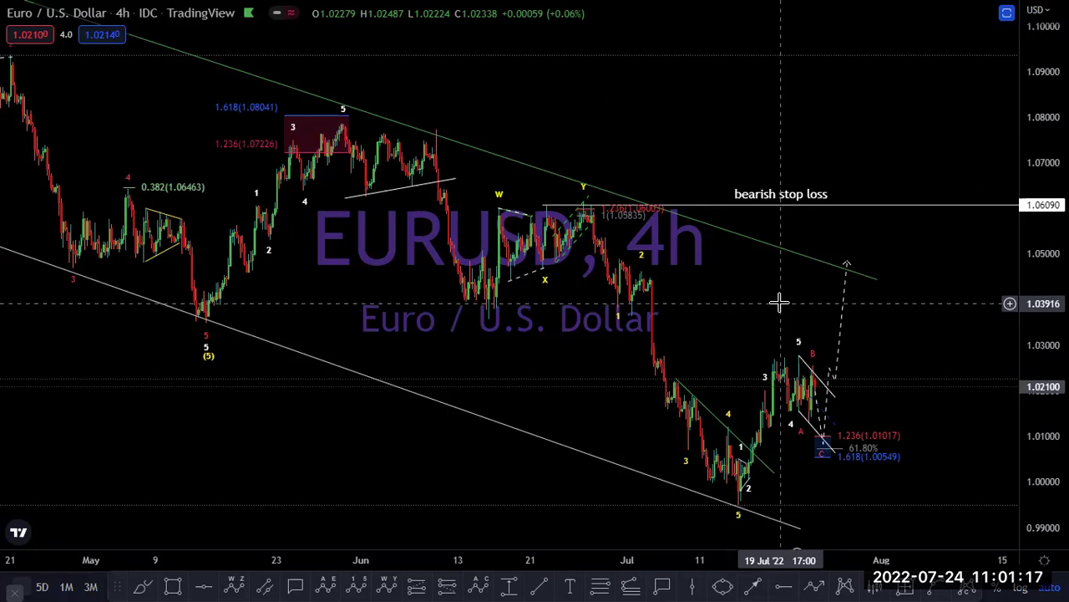
pyautogui.press('F1')
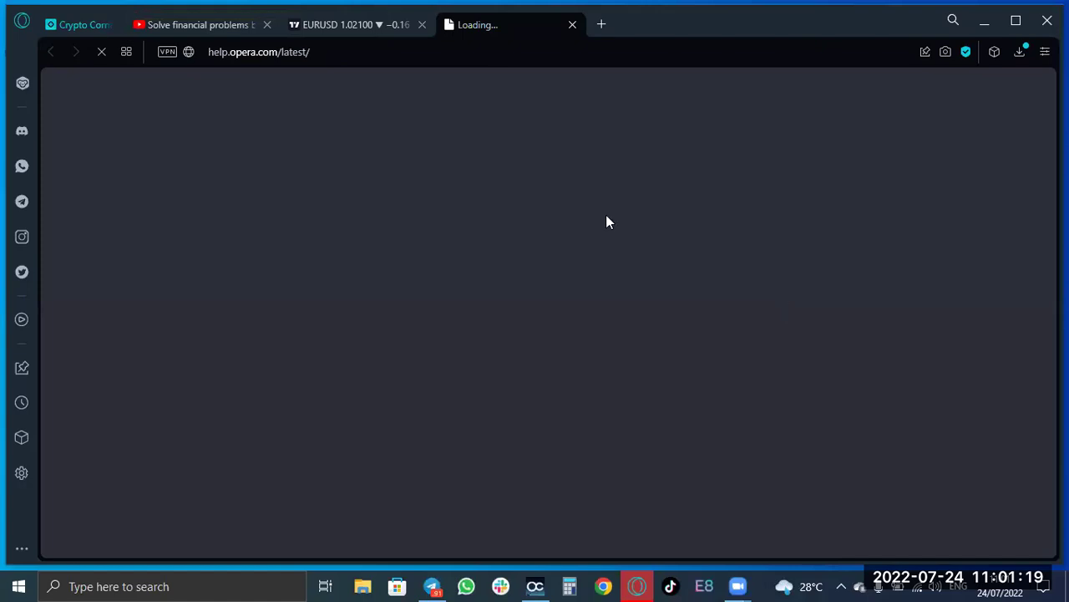
pyautogui.click(334, 28)
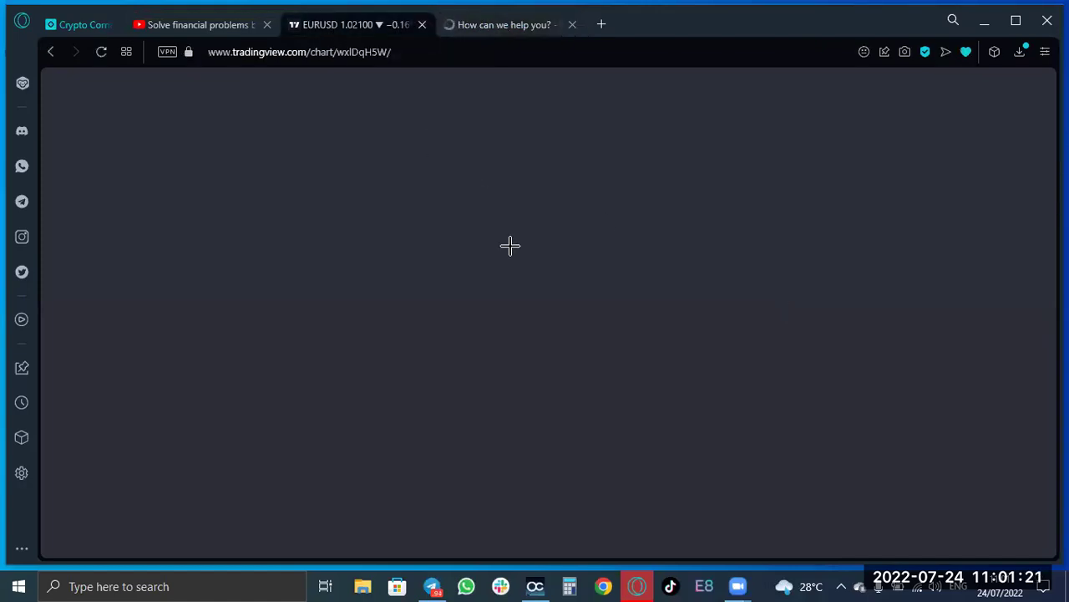
pyautogui.click(573, 24)
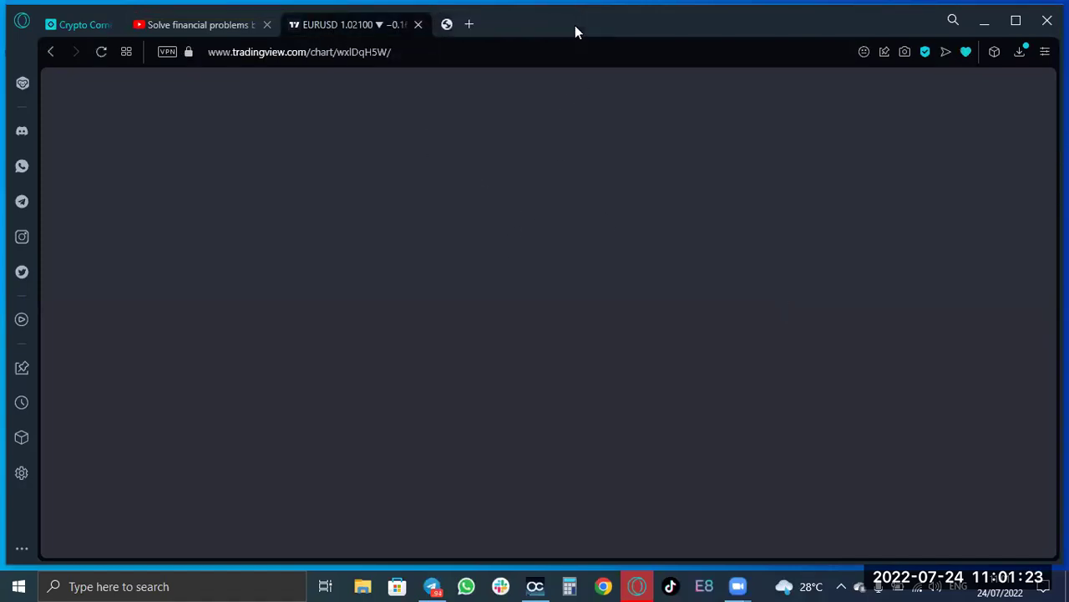
# Set the EURUSD chart to the 1-hour interval and show it in full screen.
pyautogui.write('1H')
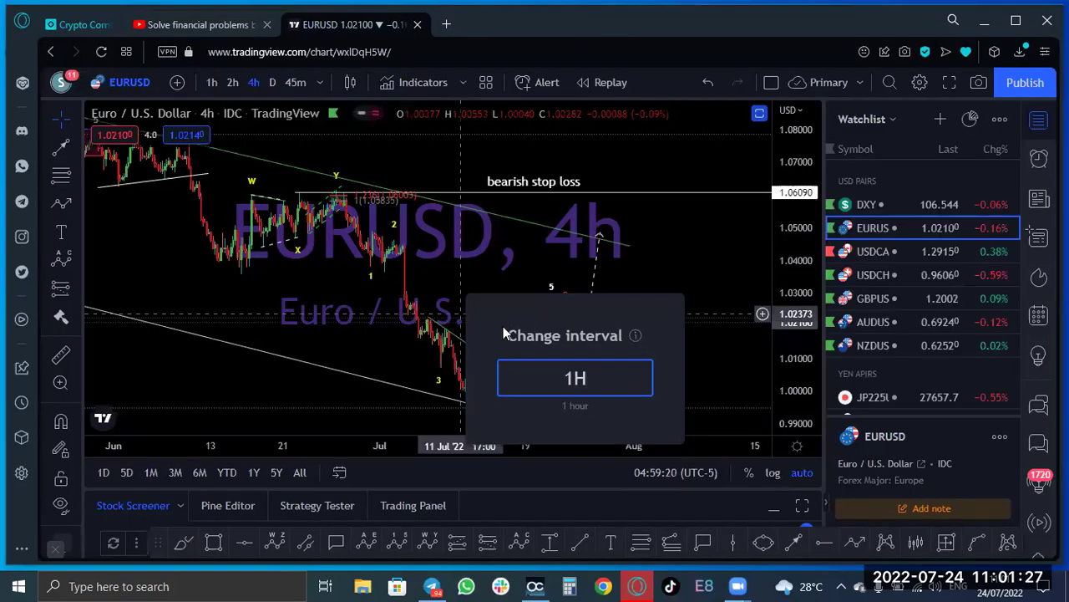
pyautogui.press('Return')
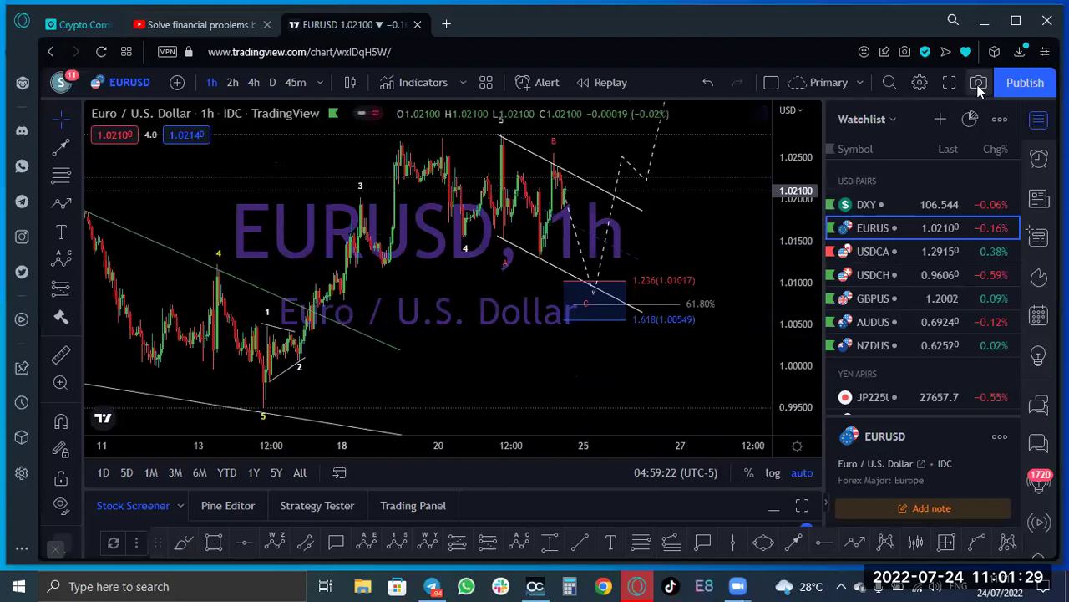
pyautogui.click(949, 81)
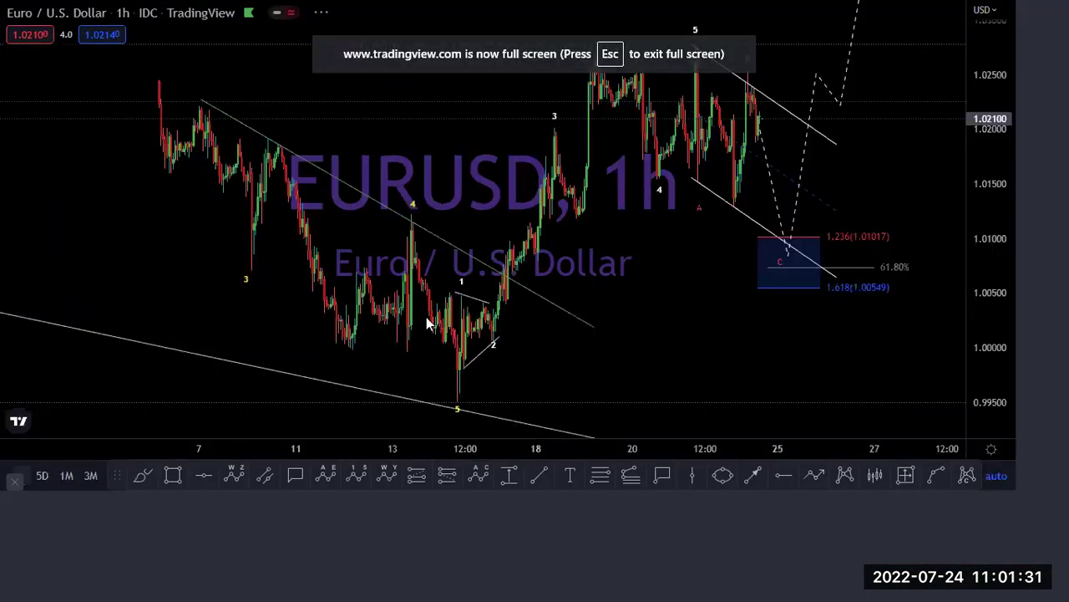
pyautogui.scroll(-2, 711, 351)
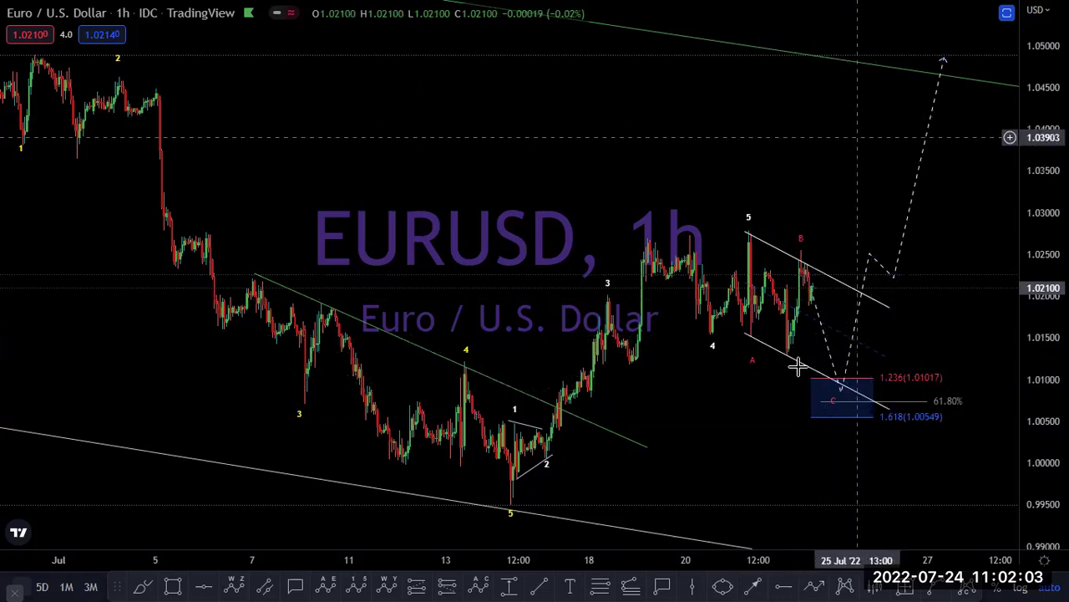
pyautogui.moveTo(626, 455)
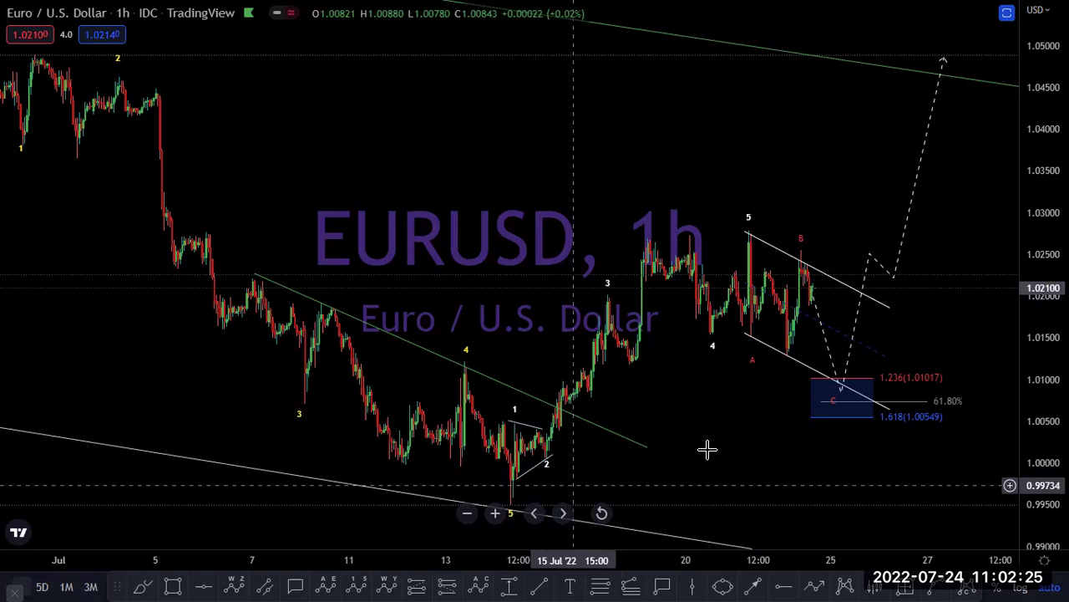
# Open USDCAD from the watchlist and show its daily chart in full screen.
pyautogui.press('Escape')
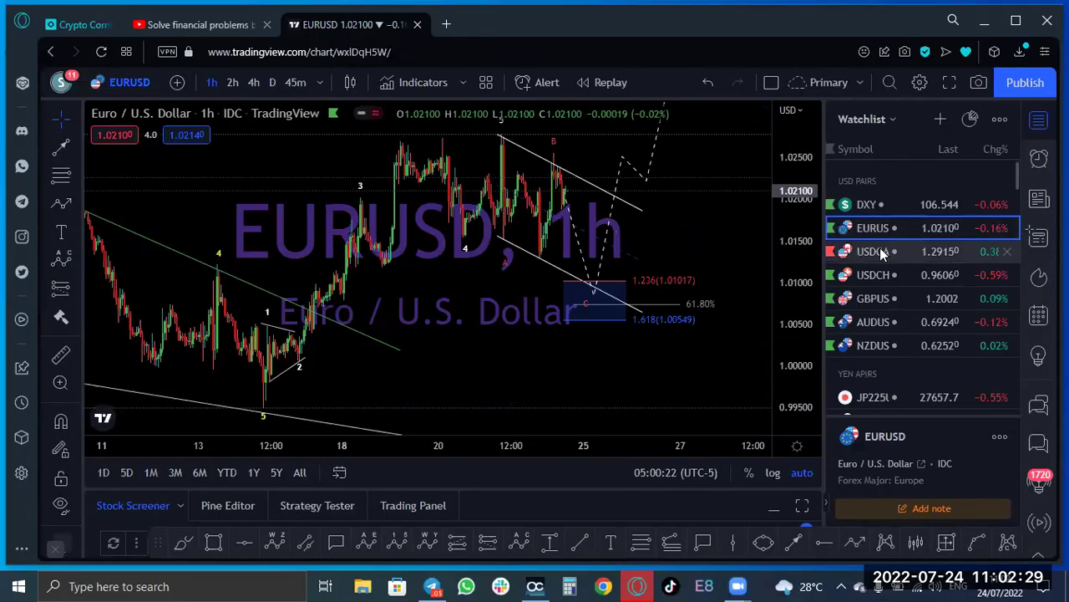
pyautogui.click(880, 250)
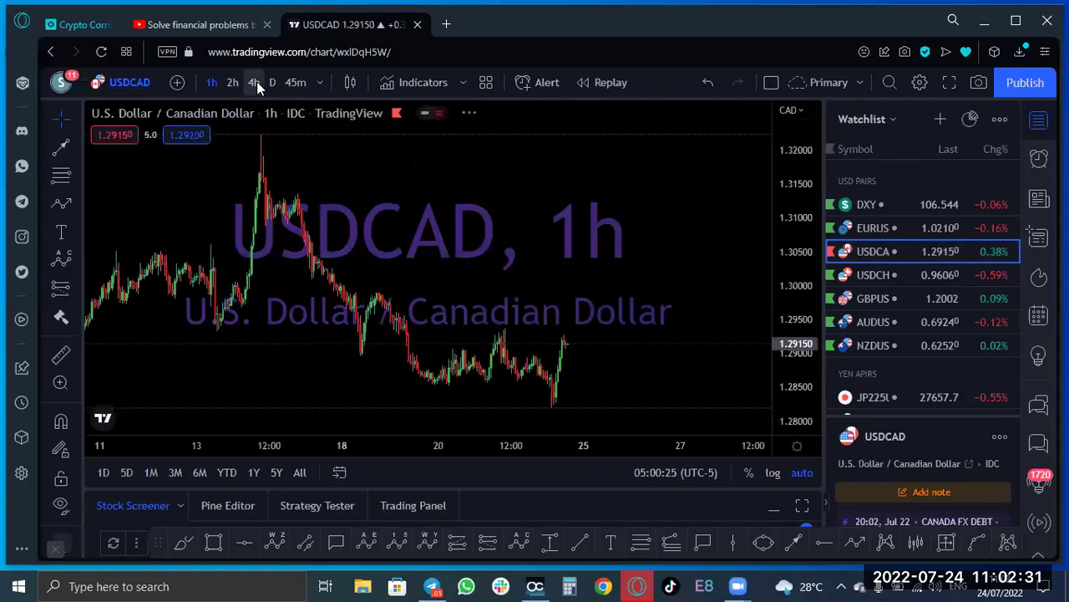
pyautogui.click(271, 82)
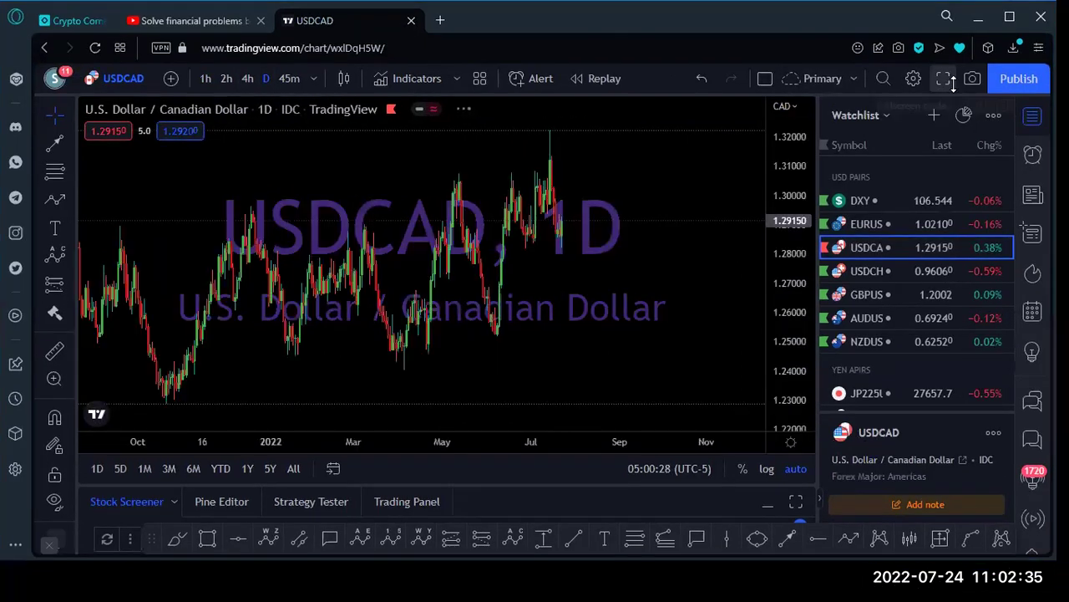
pyautogui.click(954, 83)
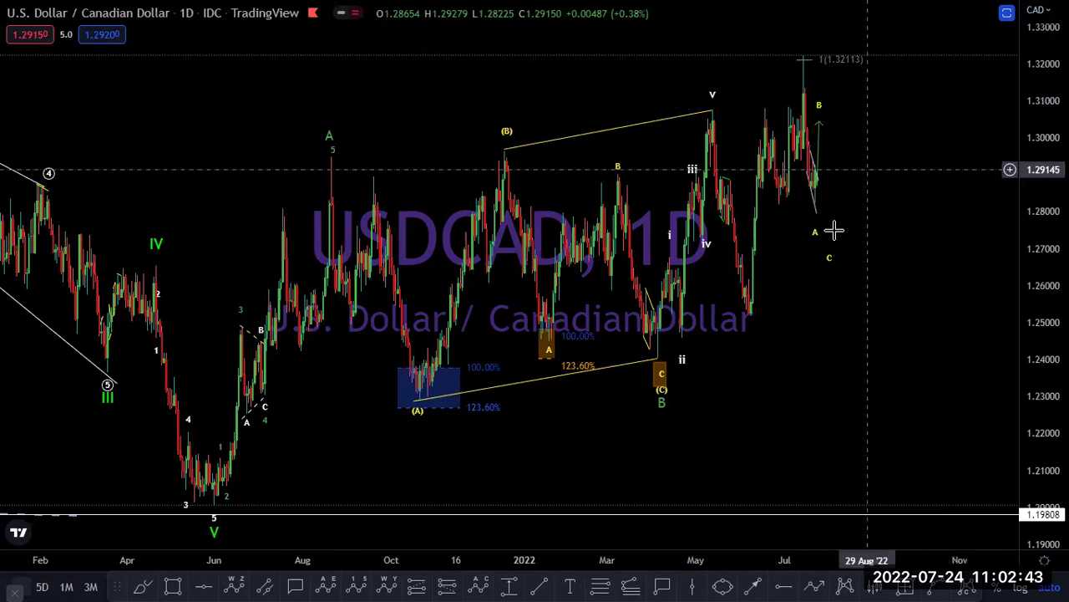
# Switch the USDCAD chart to the 4-hour interval.
pyautogui.write('4')
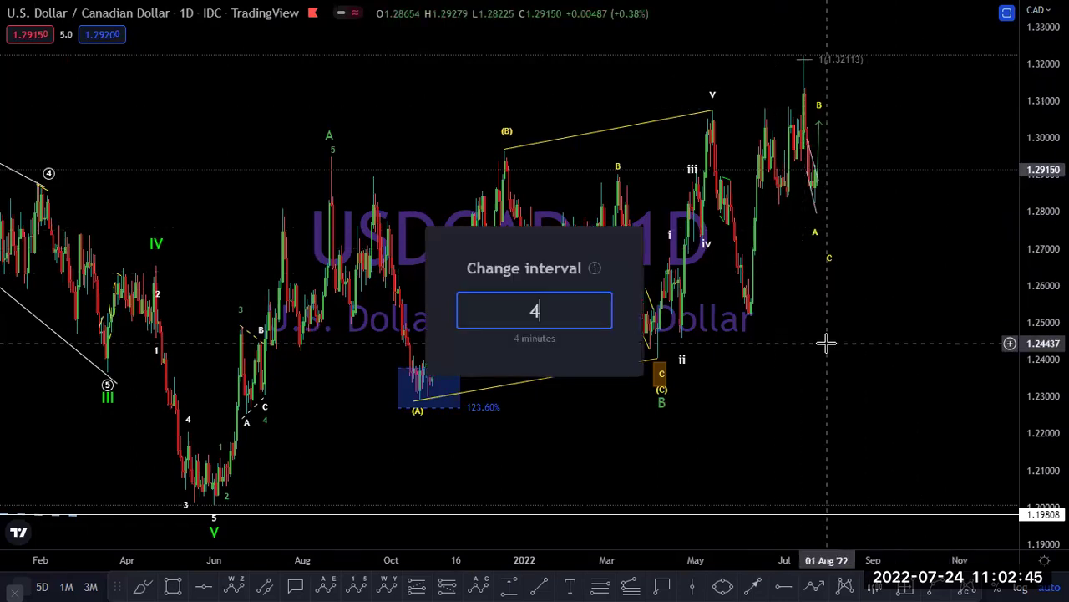
pyautogui.write('H')
pyautogui.press('Return')
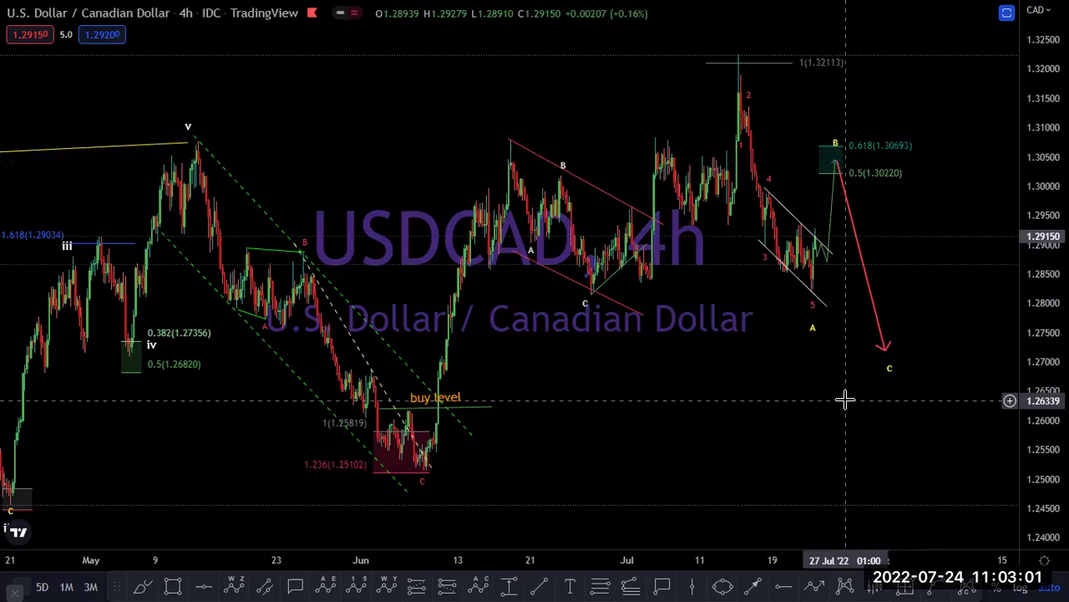
# Switch the USDCAD chart to the 1-hour interval to view the projected move into the 0.5–0.618 zone.
pyautogui.write('1H')
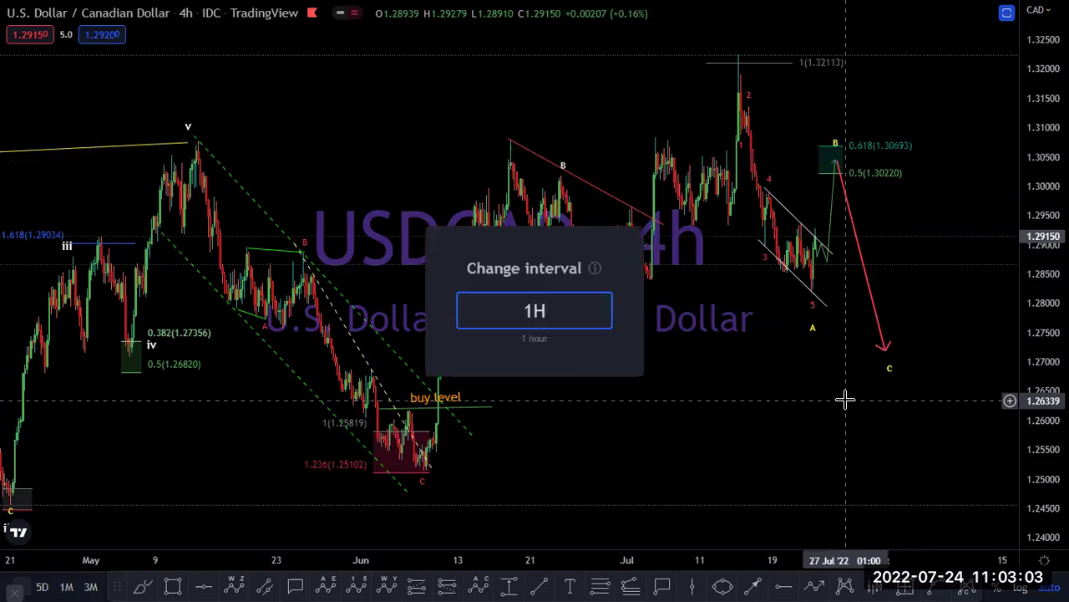
pyautogui.press('Return')
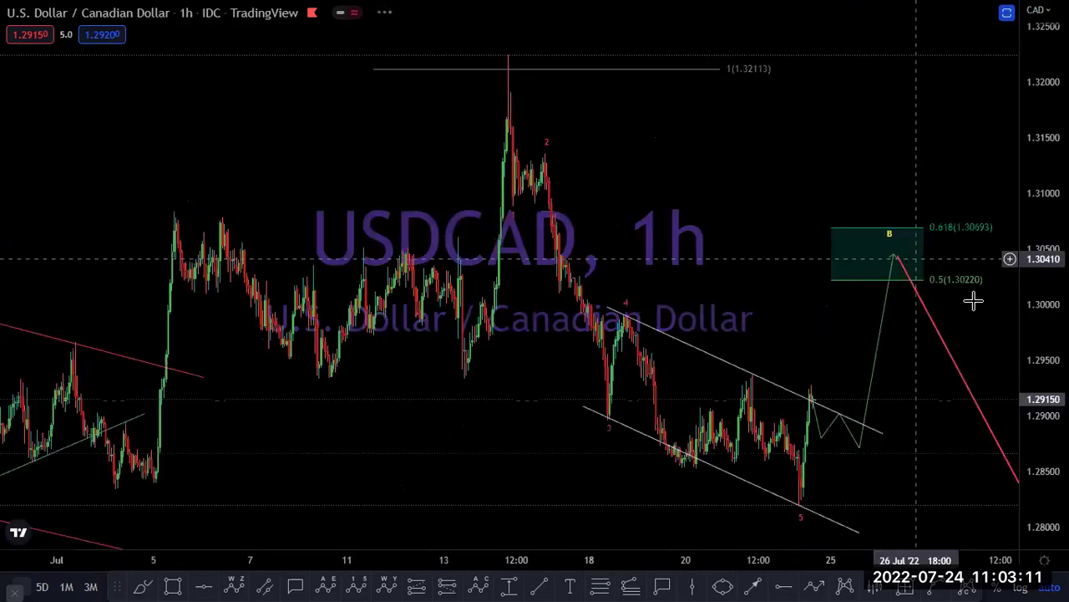
pyautogui.hscroll(3, 709, 231)
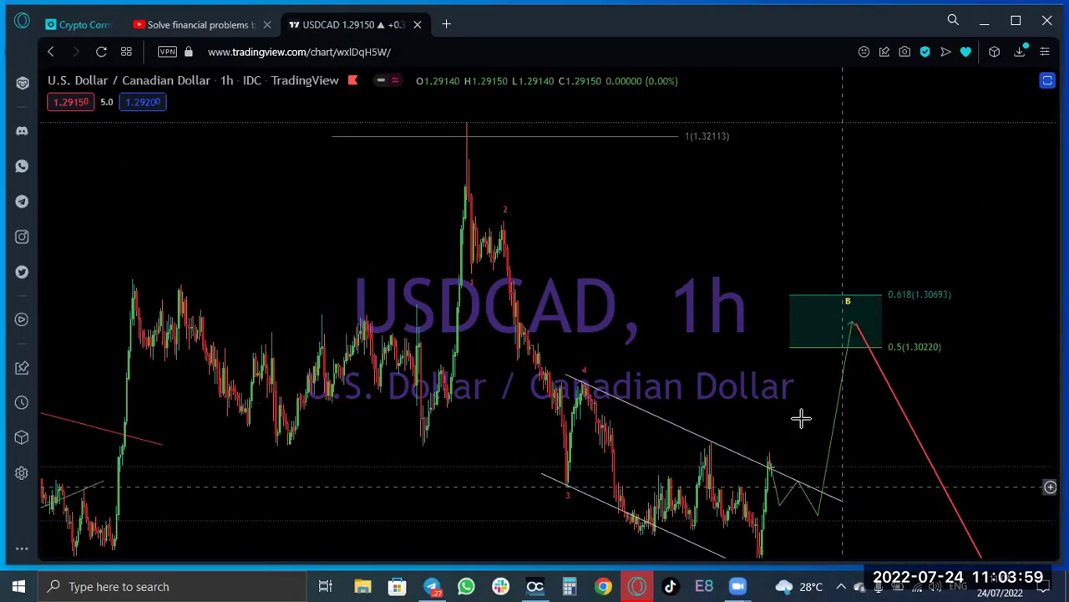
# Open USDCHF from the watchlist and show its 1-hour chart in full screen.
pyautogui.hotkey('shift', 'f')
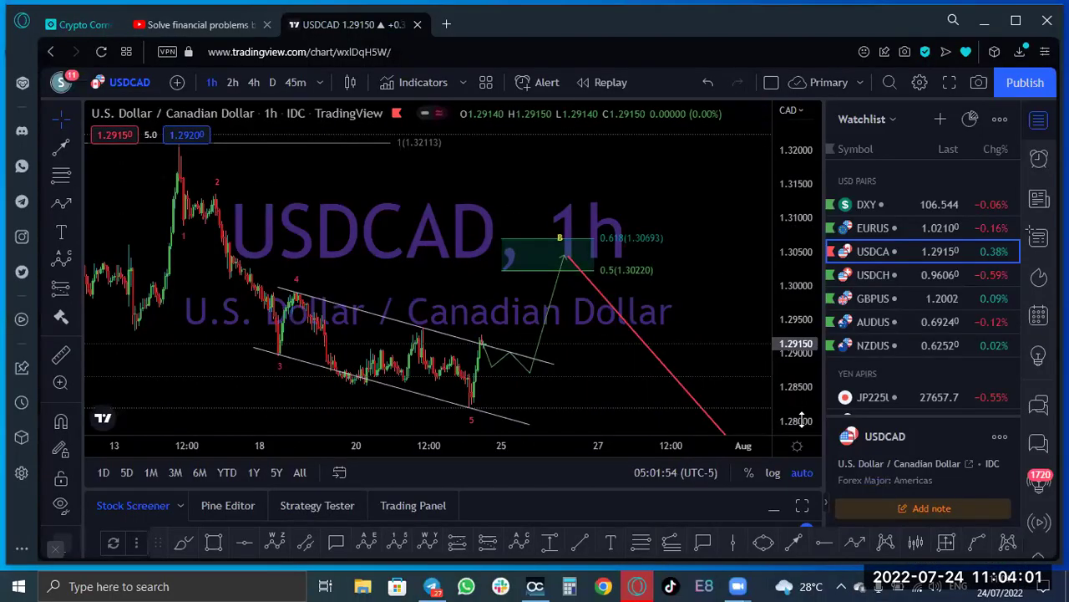
pyautogui.click(868, 274)
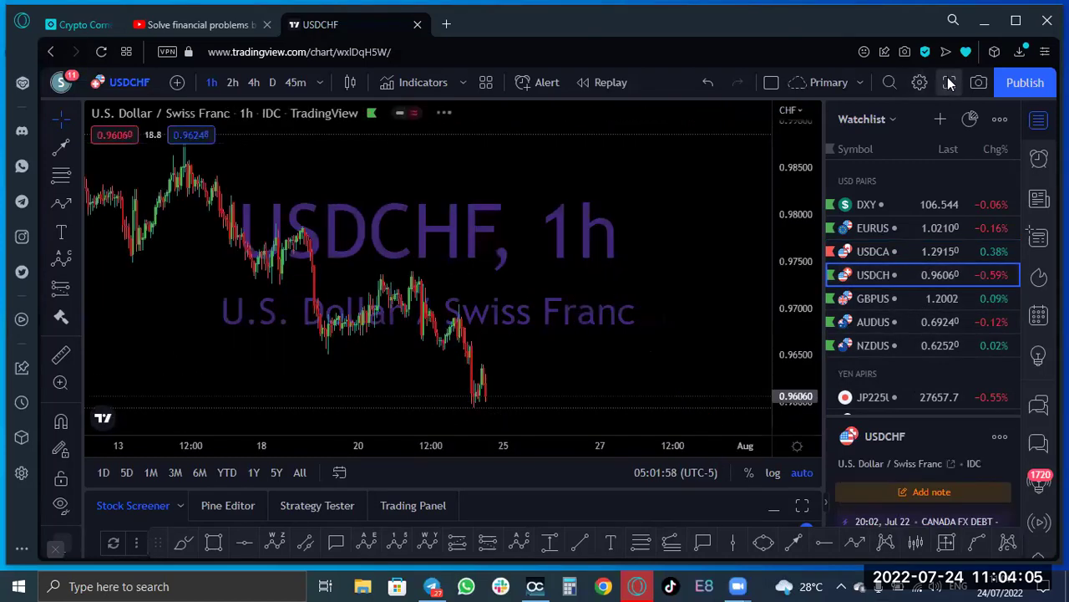
pyautogui.click(950, 82)
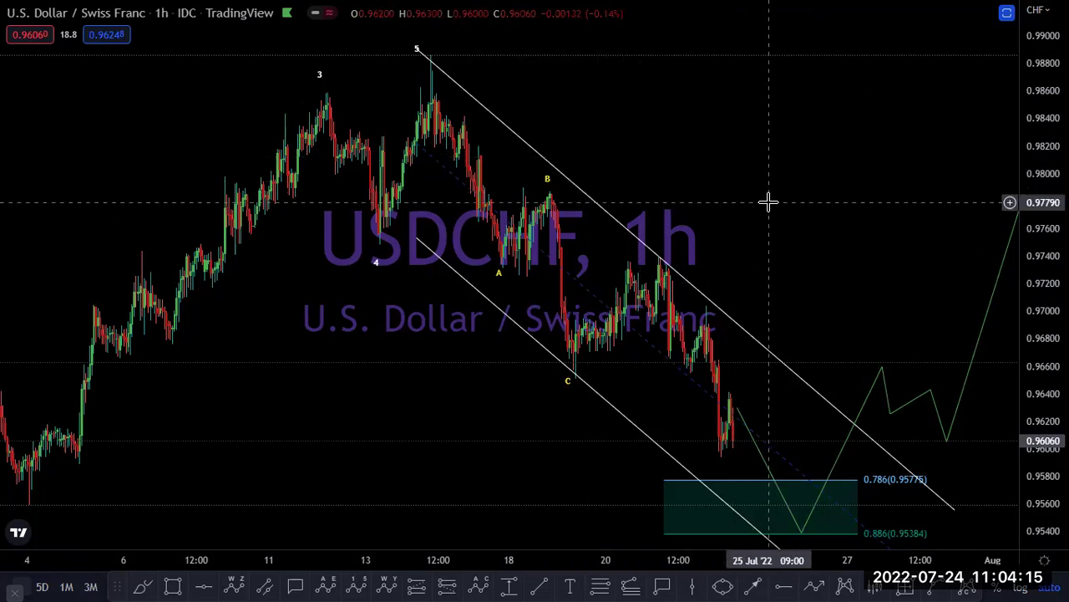
# Switch the USDCHF chart to the 4-hour interval and bring the stop-loss levels and projected path into view.
pyautogui.write('4H')
pyautogui.press('Return')
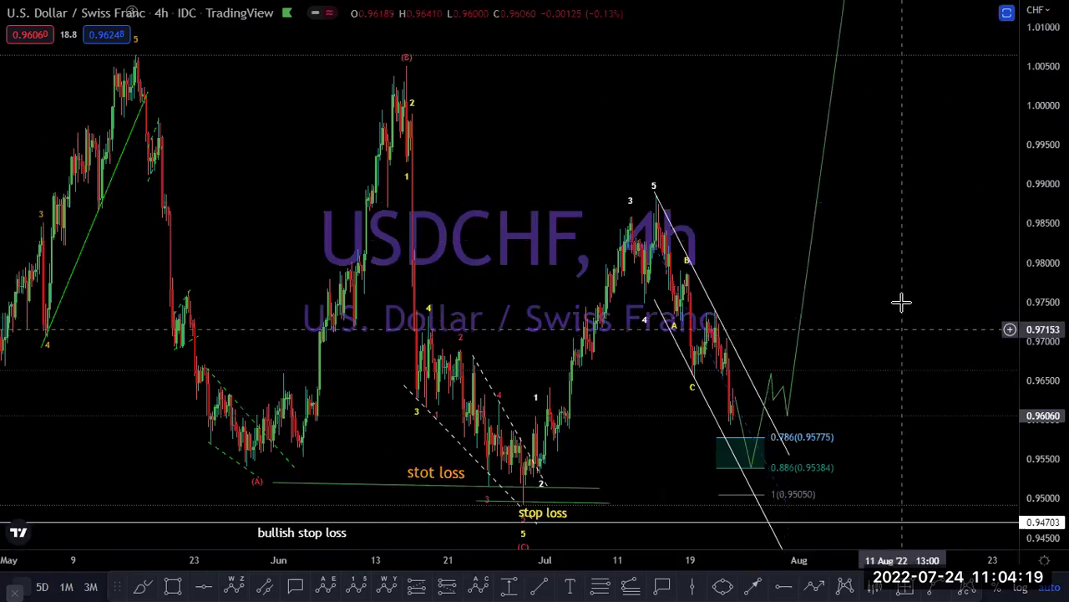
pyautogui.click(809, 257)
pyautogui.click(611, 382)
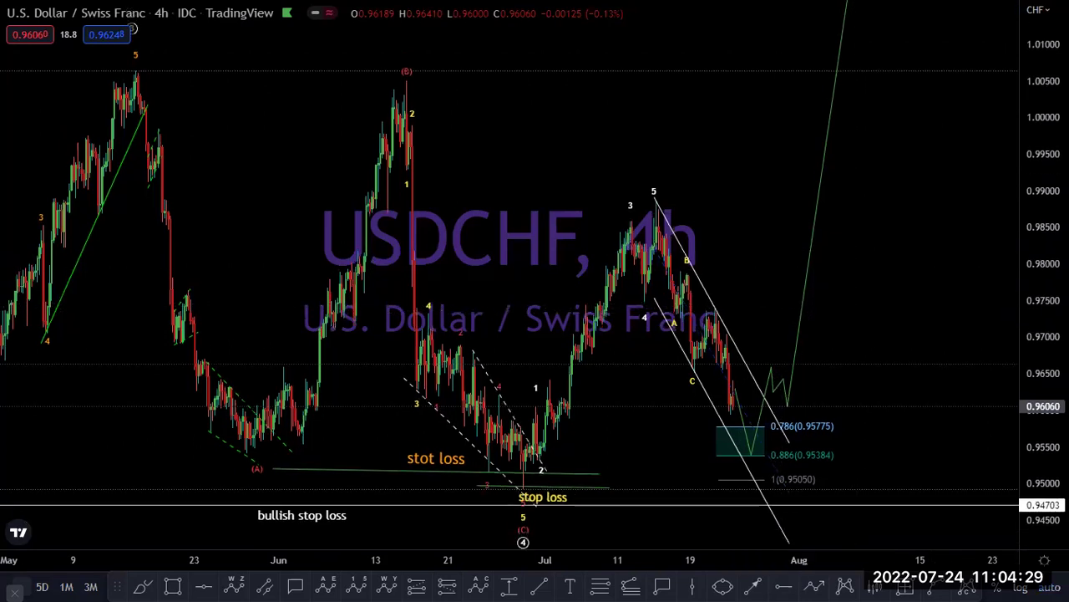
pyautogui.moveTo(902, 256); pyautogui.dragTo(899, 225)
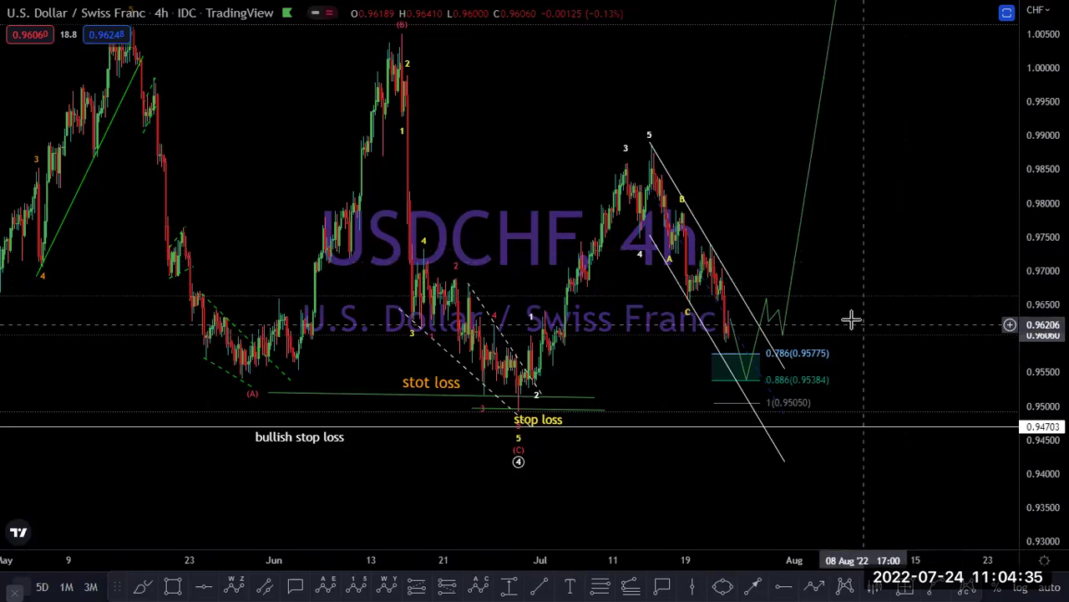
# Switch the USDCHF chart to the 2-hour interval to view the descending channel and projected path.
pyautogui.moveTo(757, 364)
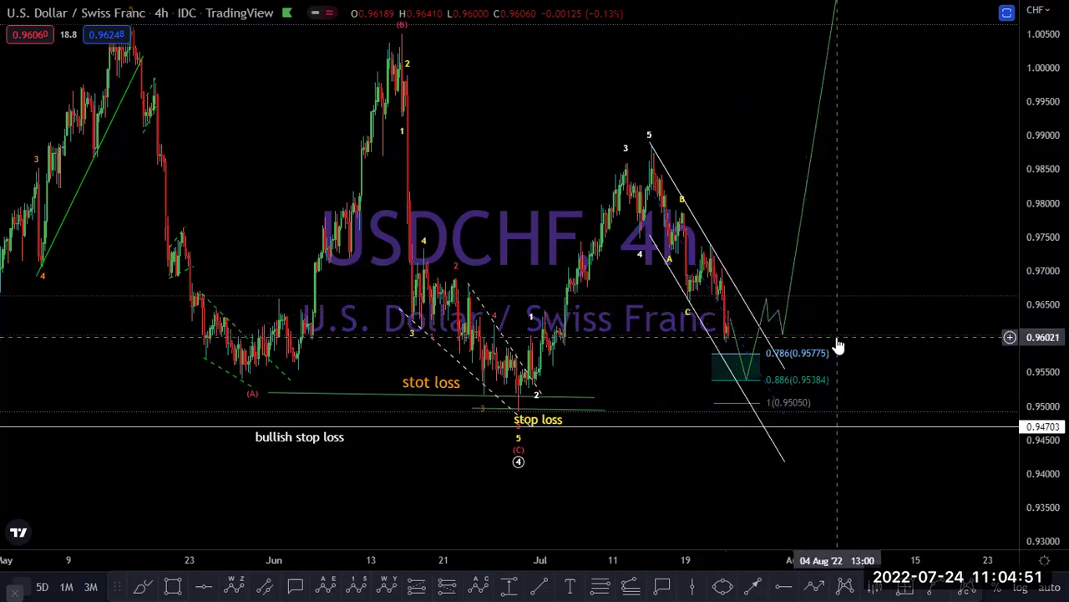
pyautogui.write('2H')
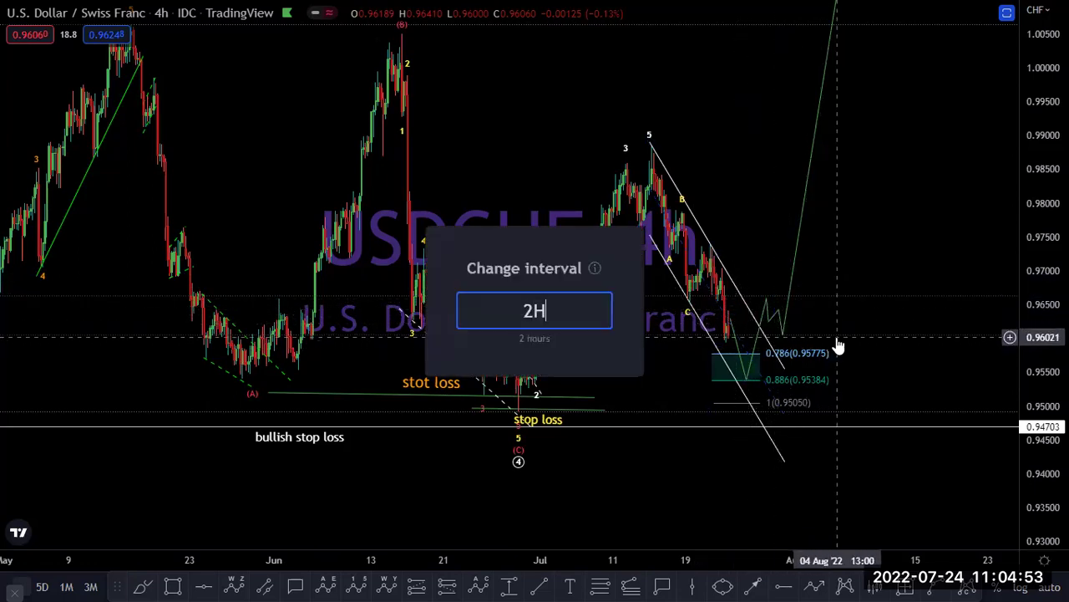
pyautogui.press('Return')
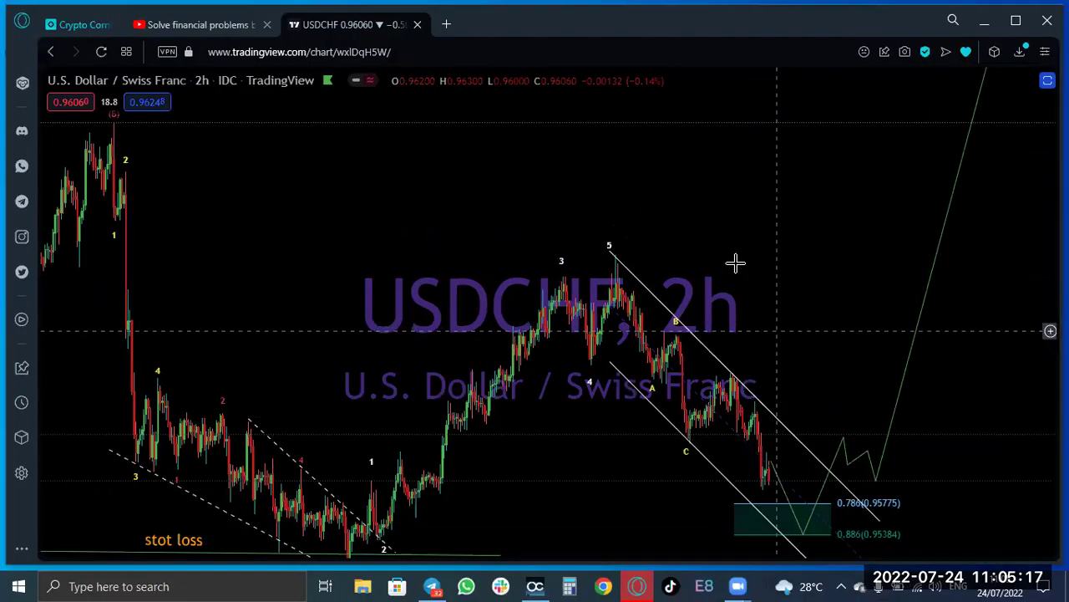
# Open GBPUSD from the watchlist and show its 4-hour chart in full screen.
pyautogui.press('Escape')
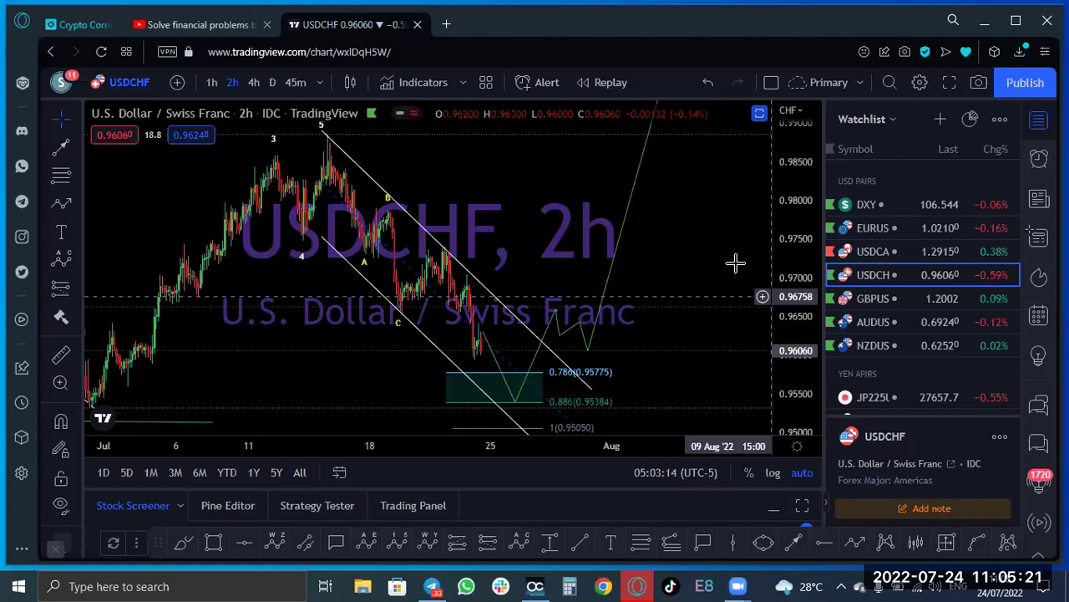
pyautogui.click(877, 302)
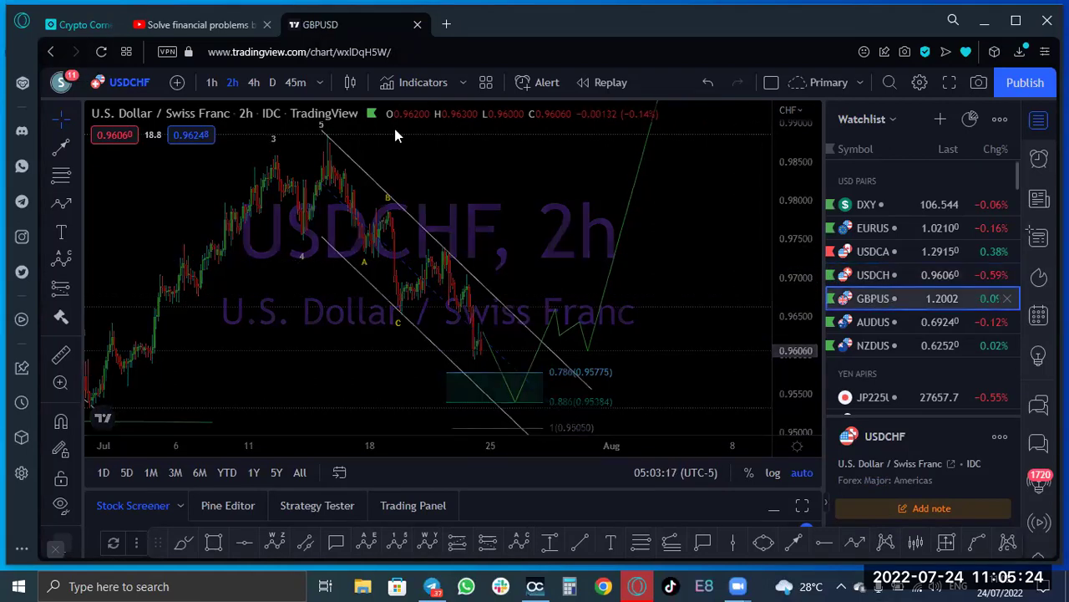
pyautogui.click(251, 82)
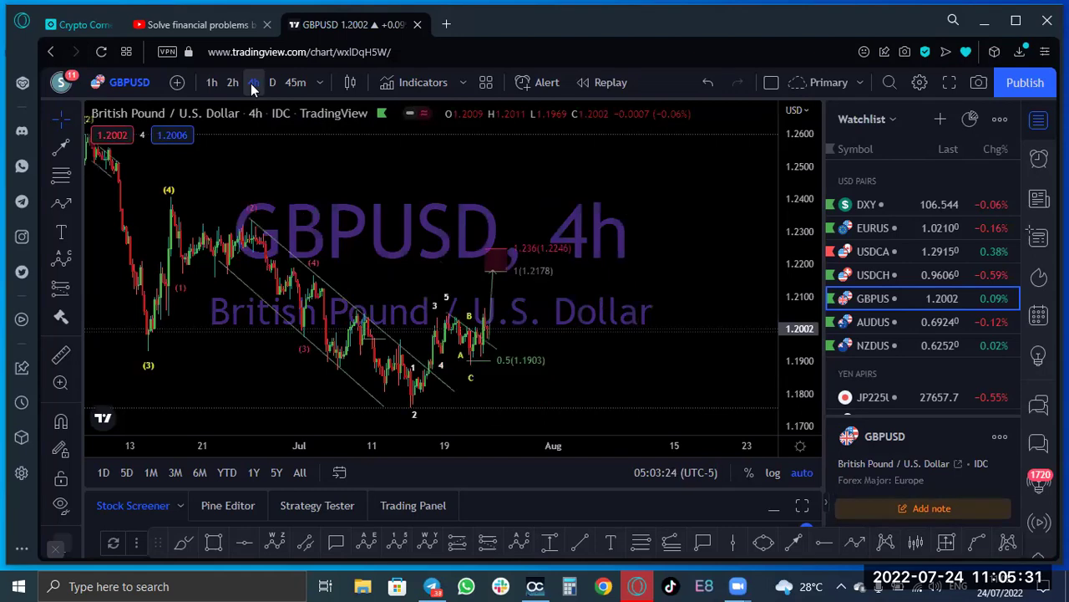
pyautogui.click(950, 82)
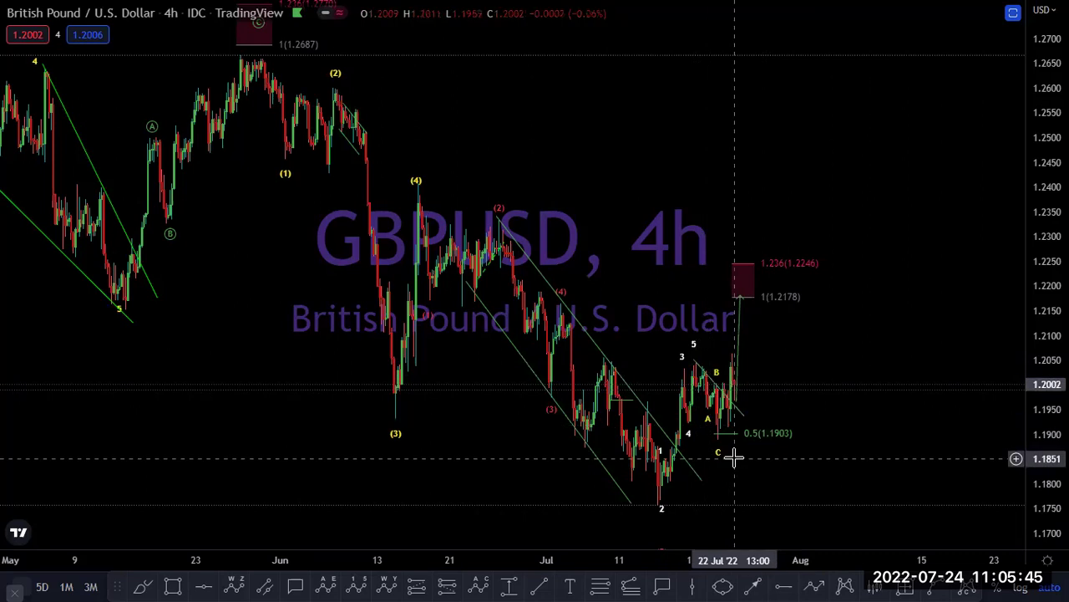
# Switch the GBPUSD chart to the 1-hour interval and place a horizontal ray at 1.1890 under the wave C low.
pyautogui.write('1')
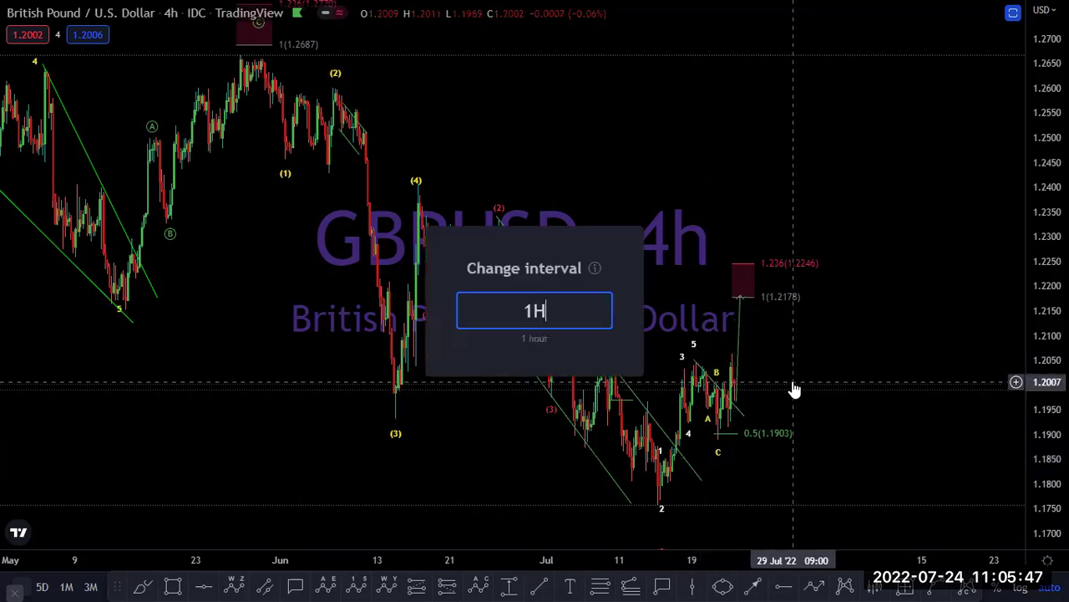
pyautogui.write('h')
pyautogui.press('Return')
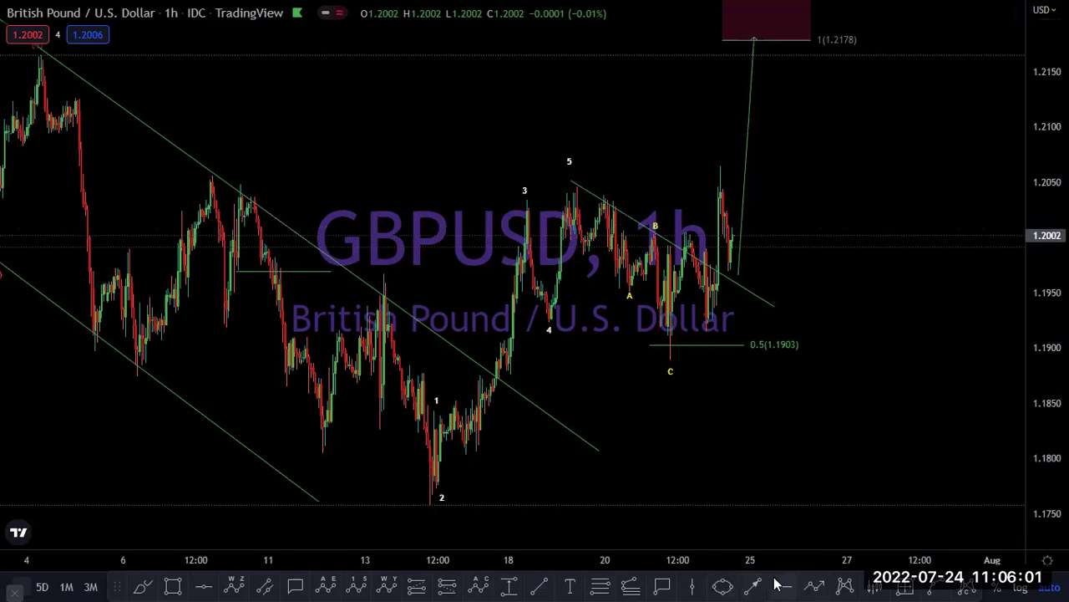
pyautogui.click(646, 359)
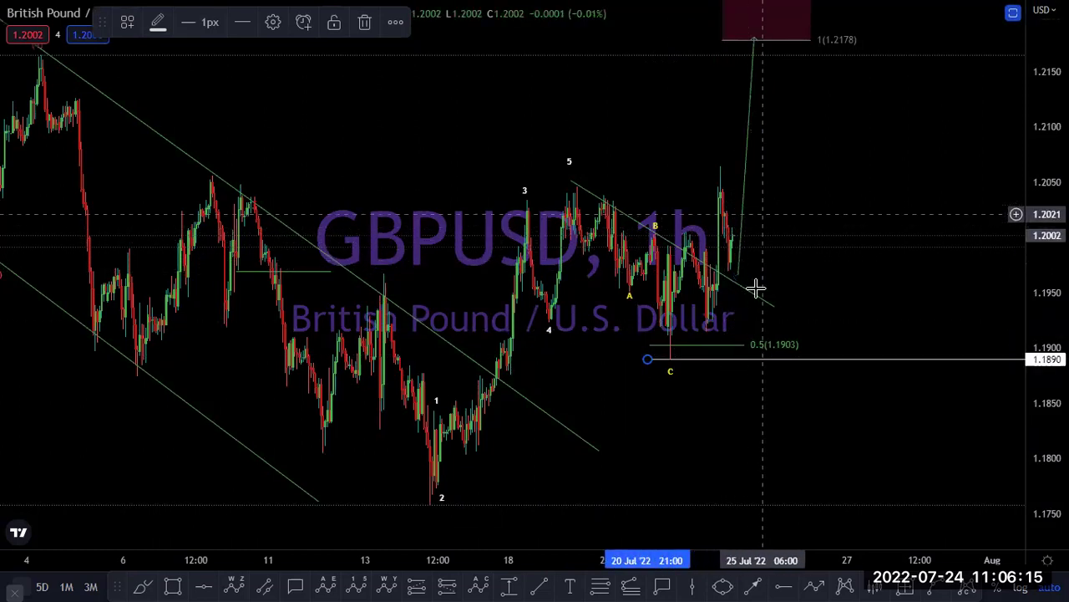
pyautogui.click(814, 585)
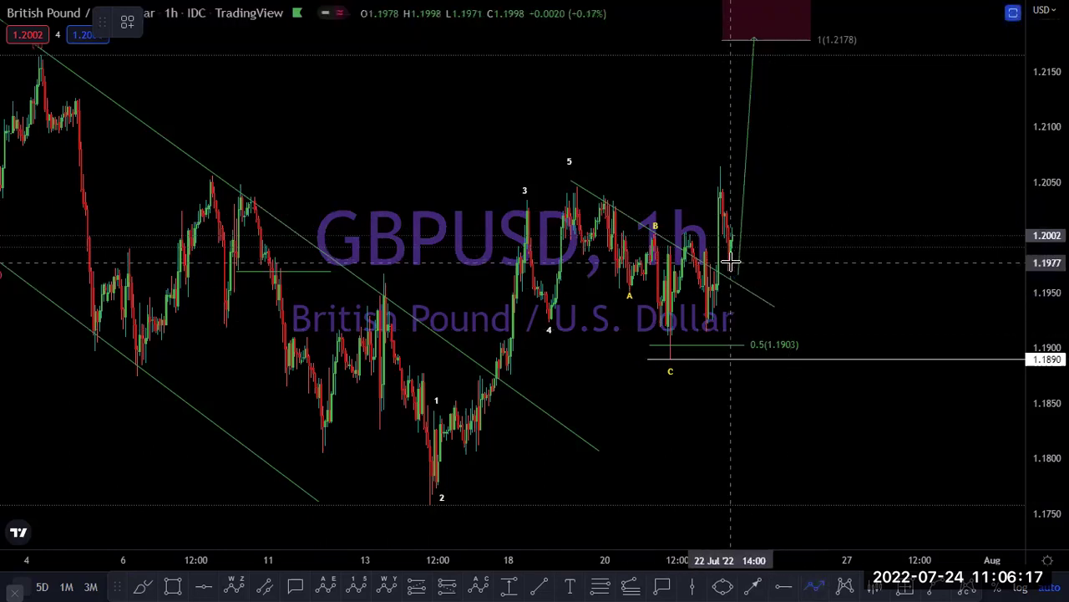
pyautogui.click(731, 261)
pyautogui.click(742, 202)
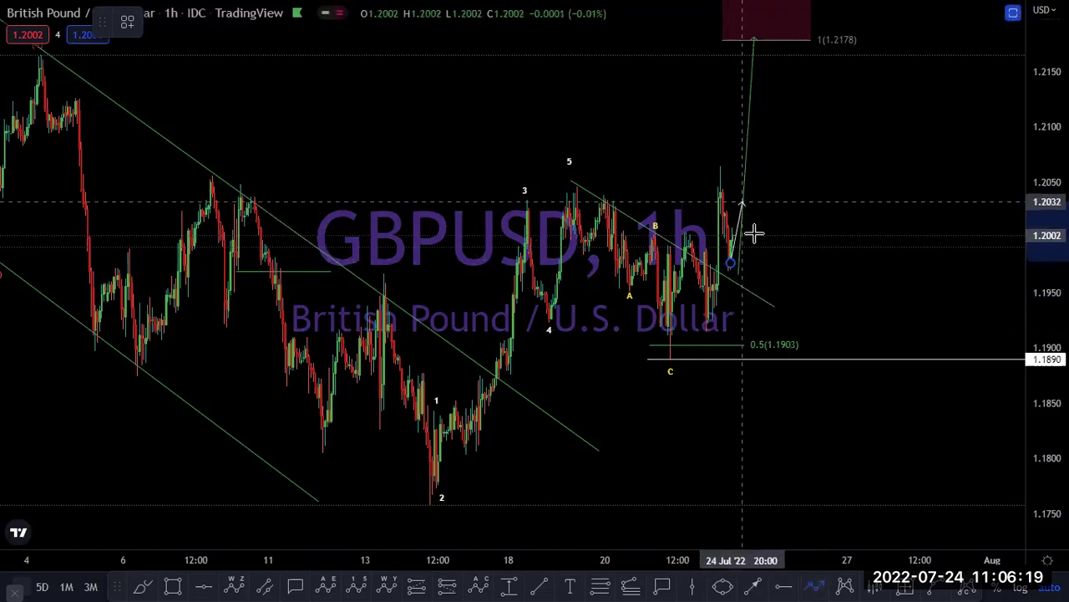
pyautogui.click(775, 286)
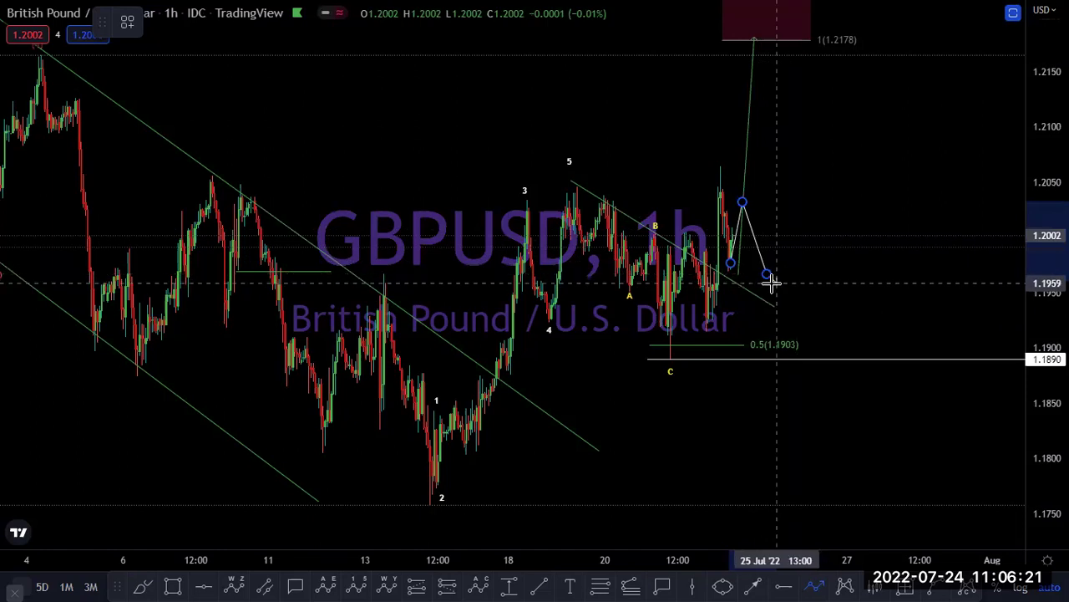
pyautogui.click(770, 285)
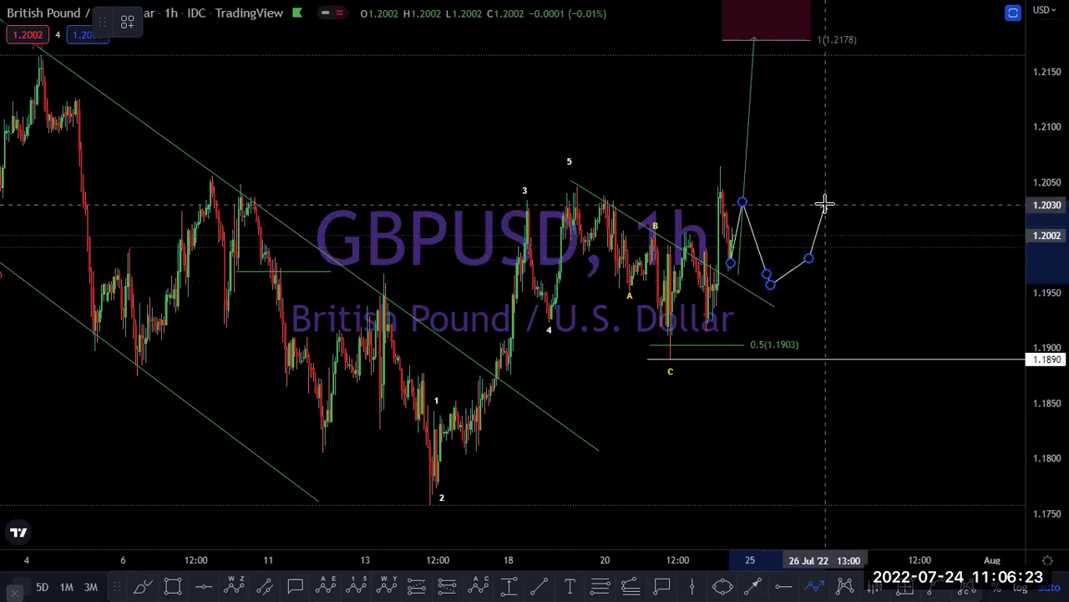
pyautogui.press('Escape')
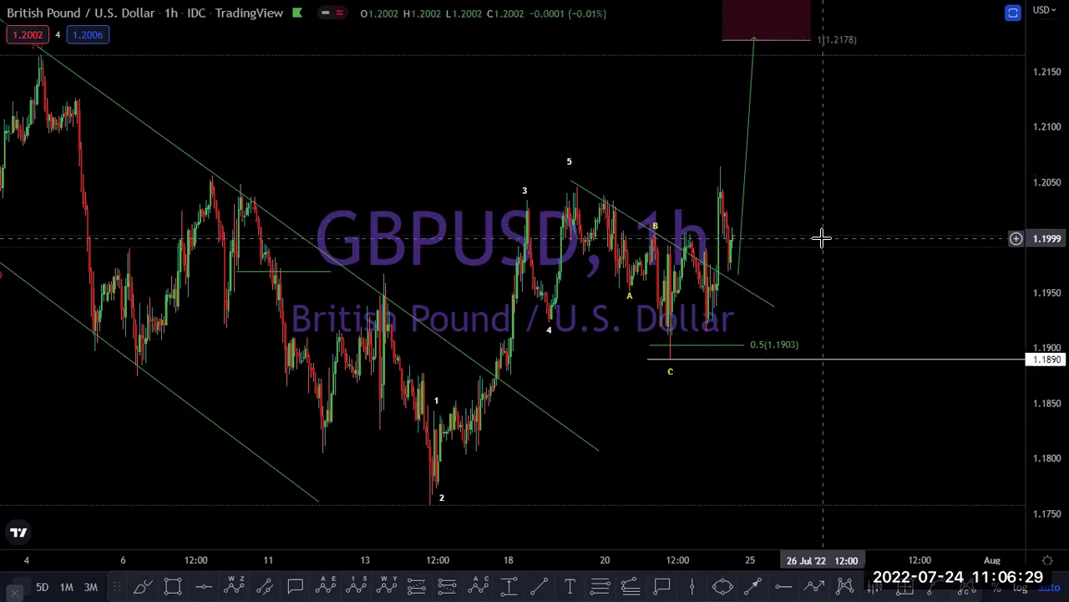
# Open AUDUSD from the watchlist and show its daily chart in full screen.
pyautogui.press('Escape')
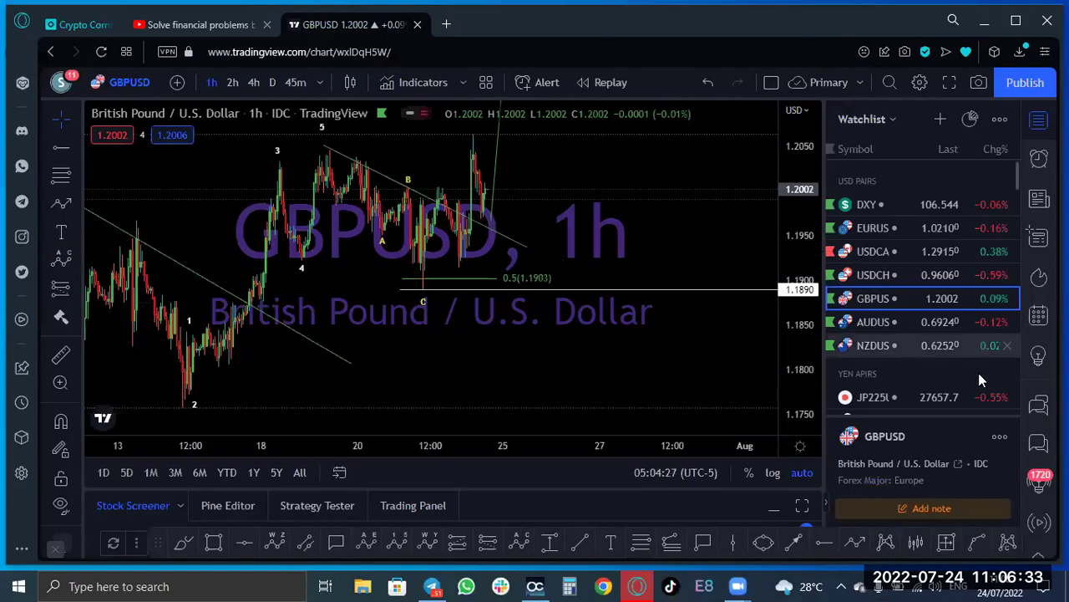
pyautogui.click(877, 326)
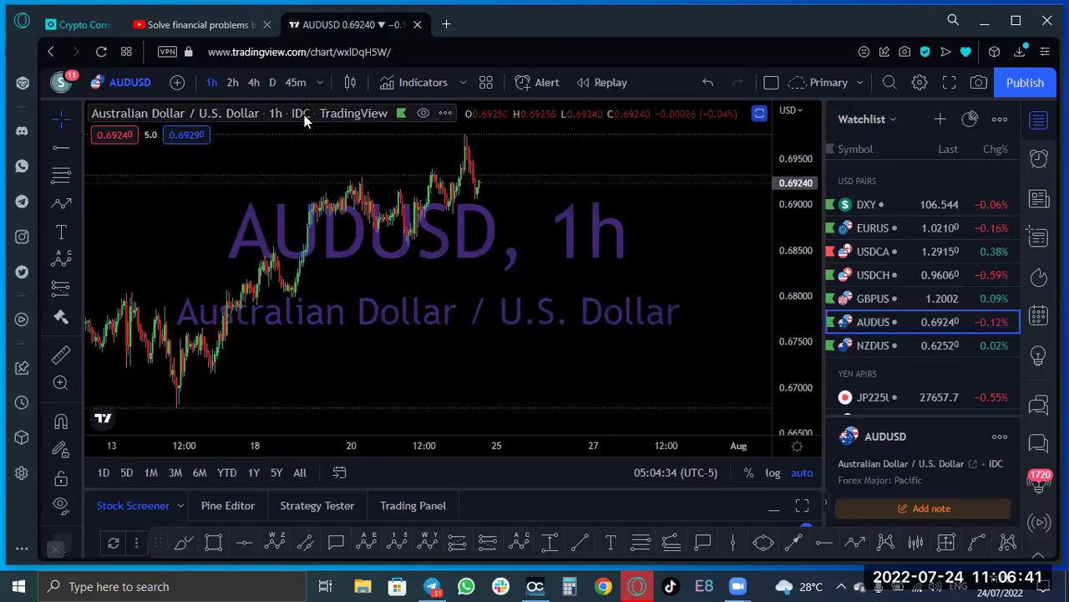
pyautogui.click(271, 83)
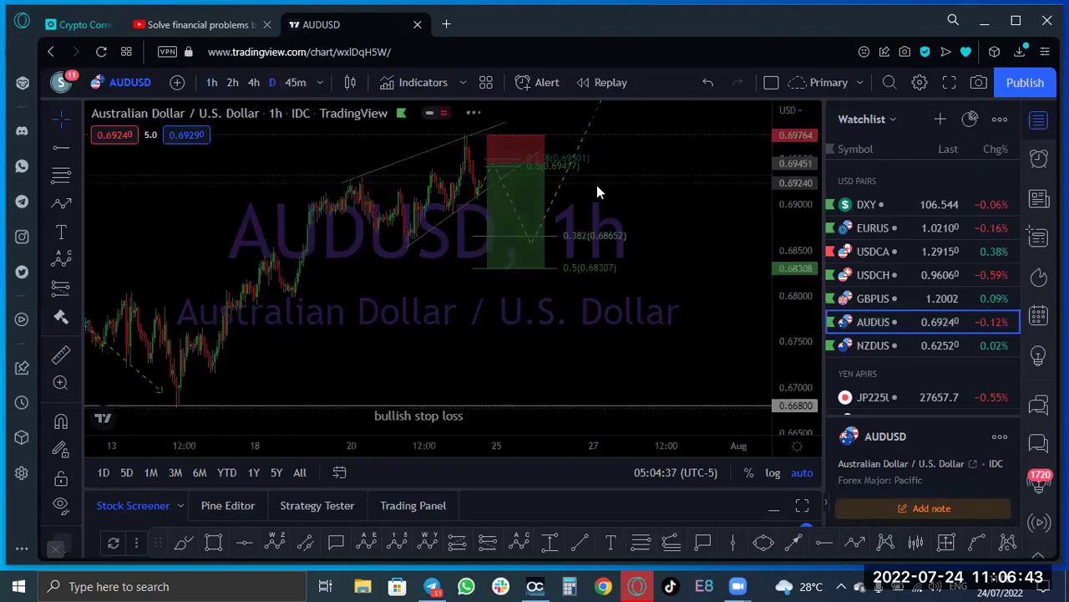
pyautogui.click(950, 82)
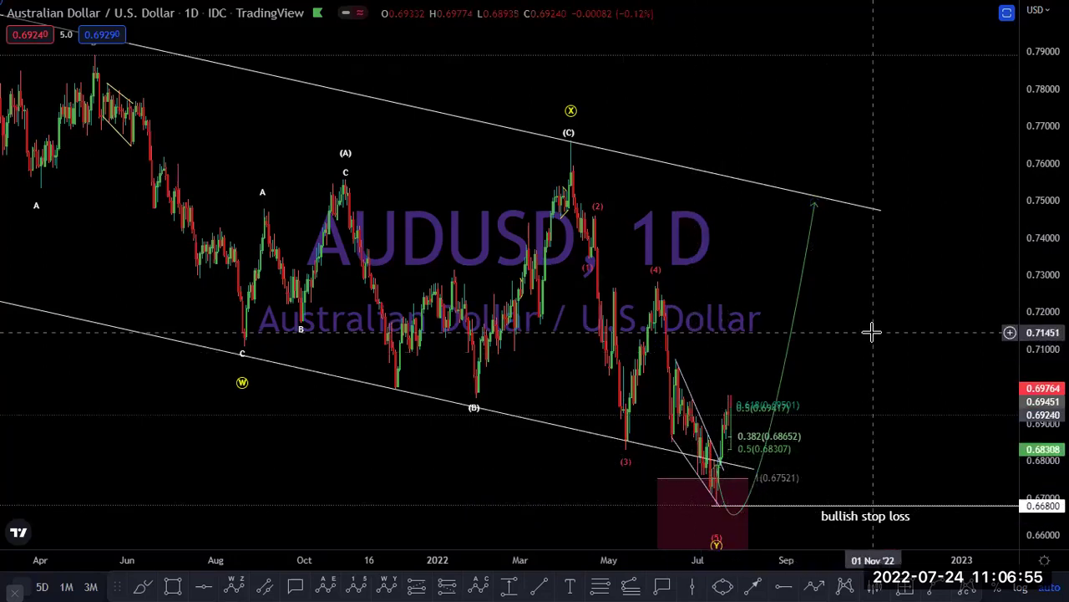
# View the AUDUSD chart at the 4-hour interval, followed by the 1-hour interval.
pyautogui.write('4H')
pyautogui.press('Return')
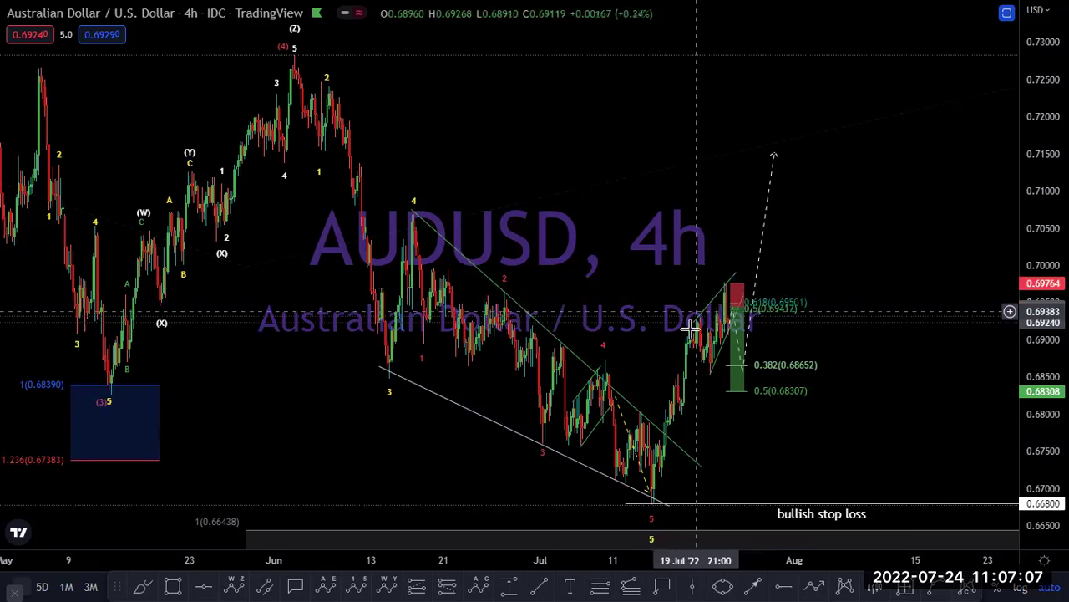
pyautogui.write('1H')
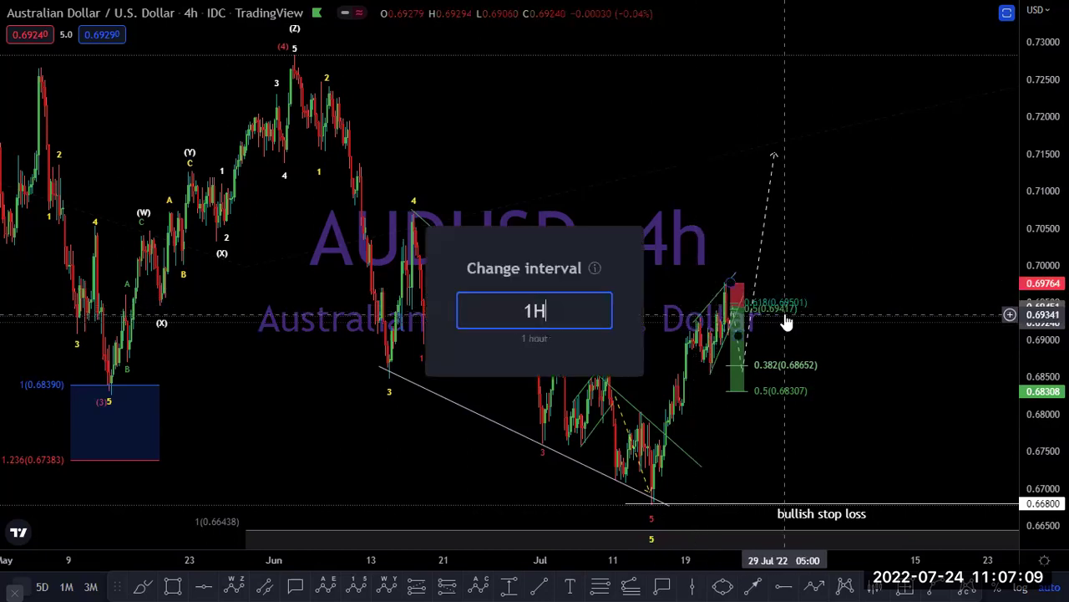
pyautogui.press('Return')
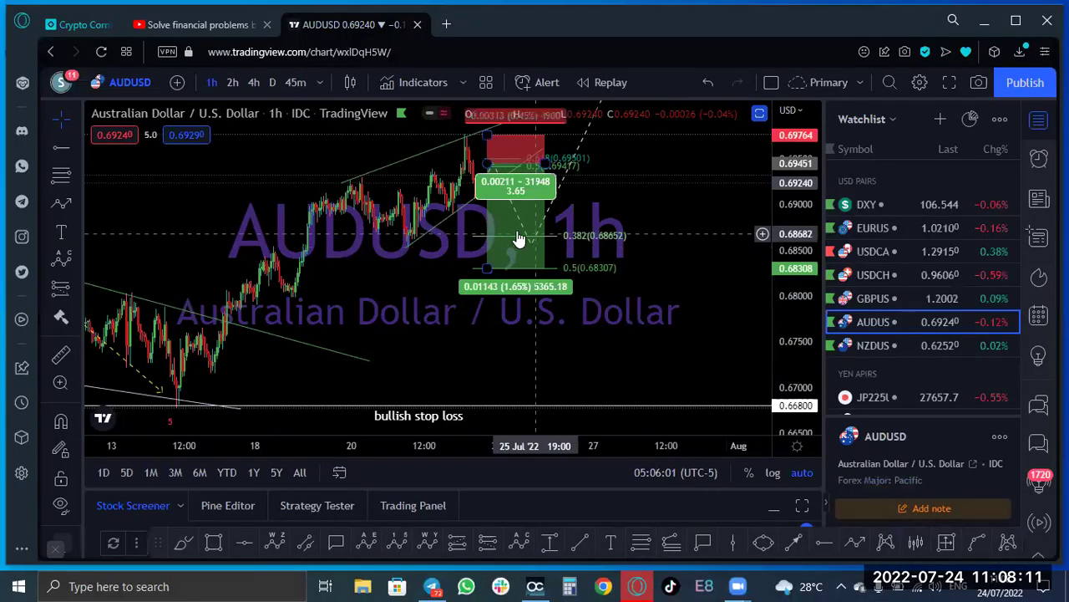
# Open NZDUSD from the watchlist and show its daily chart in full screen.
pyautogui.click(874, 345)
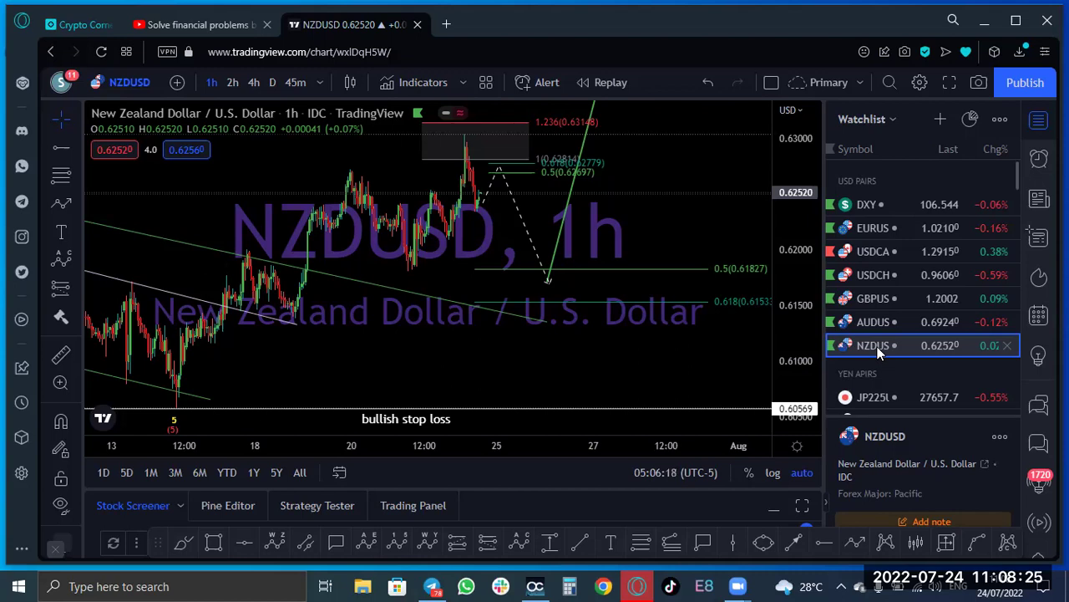
pyautogui.click(270, 81)
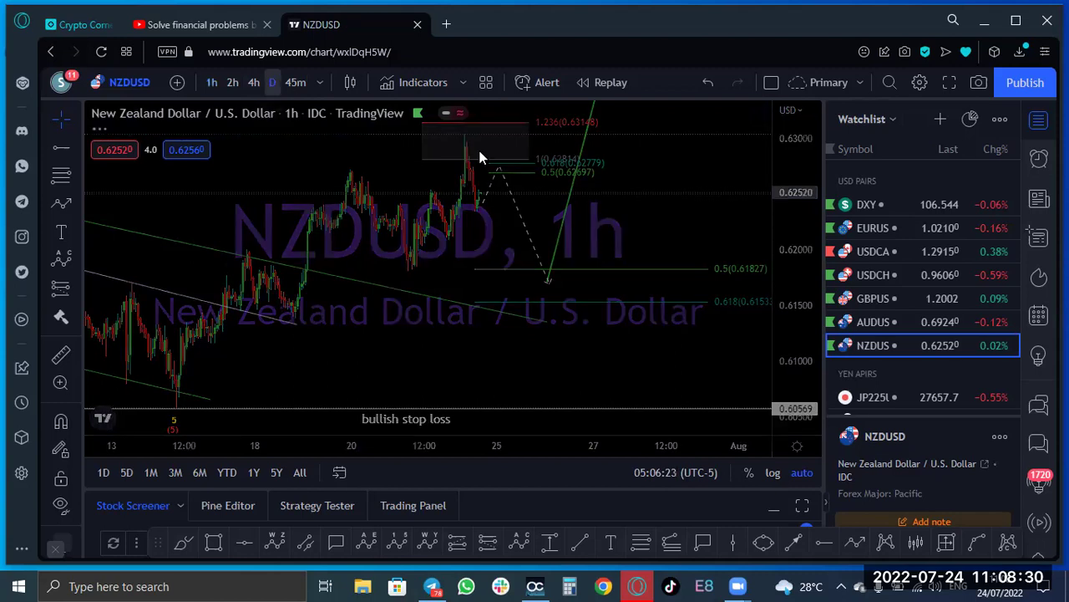
pyautogui.click(949, 81)
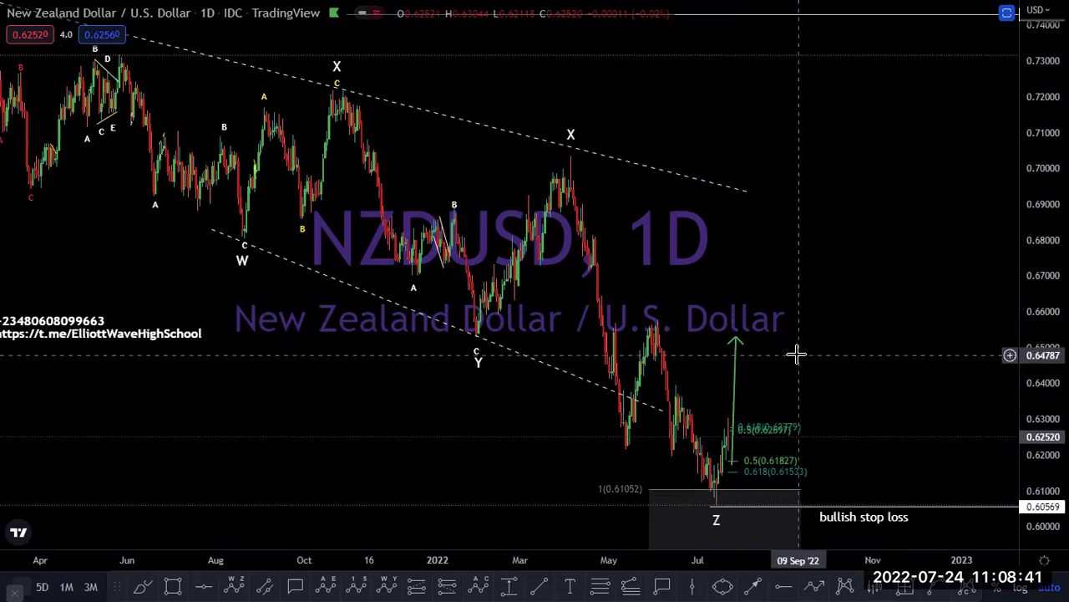
# View the NZDUSD chart at the 4-hour interval, followed by the 1-hour interval.
pyautogui.write('4H')
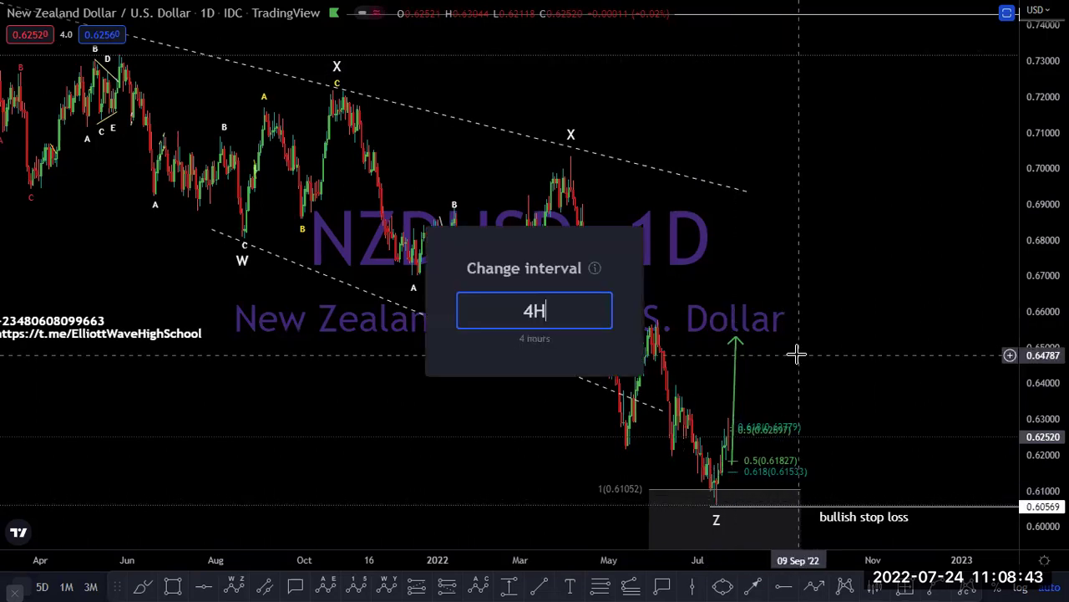
pyautogui.press('Return')
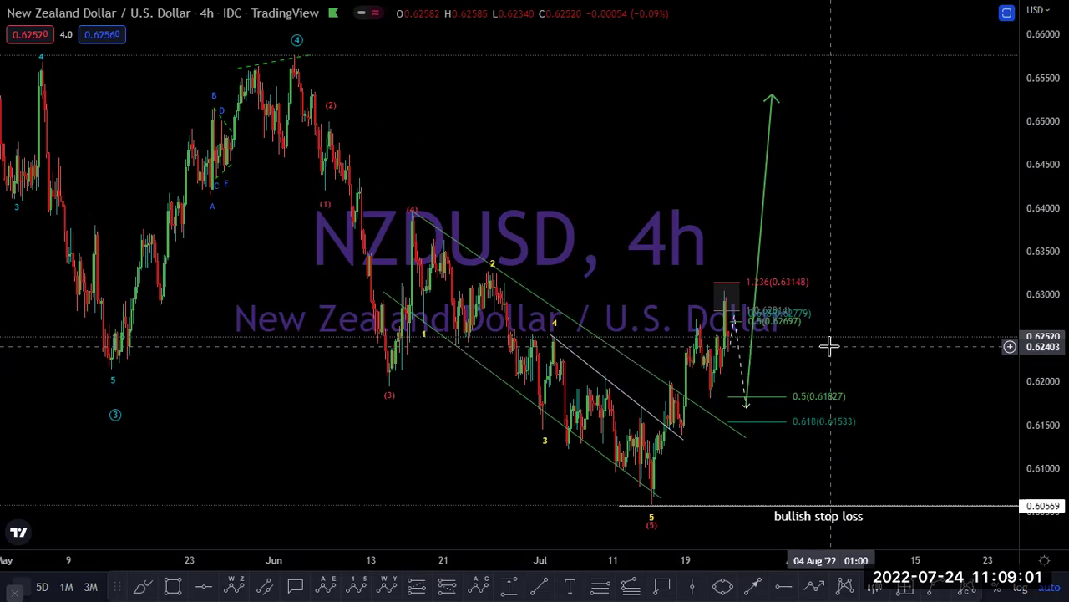
pyautogui.write('1H')
pyautogui.press('Return')
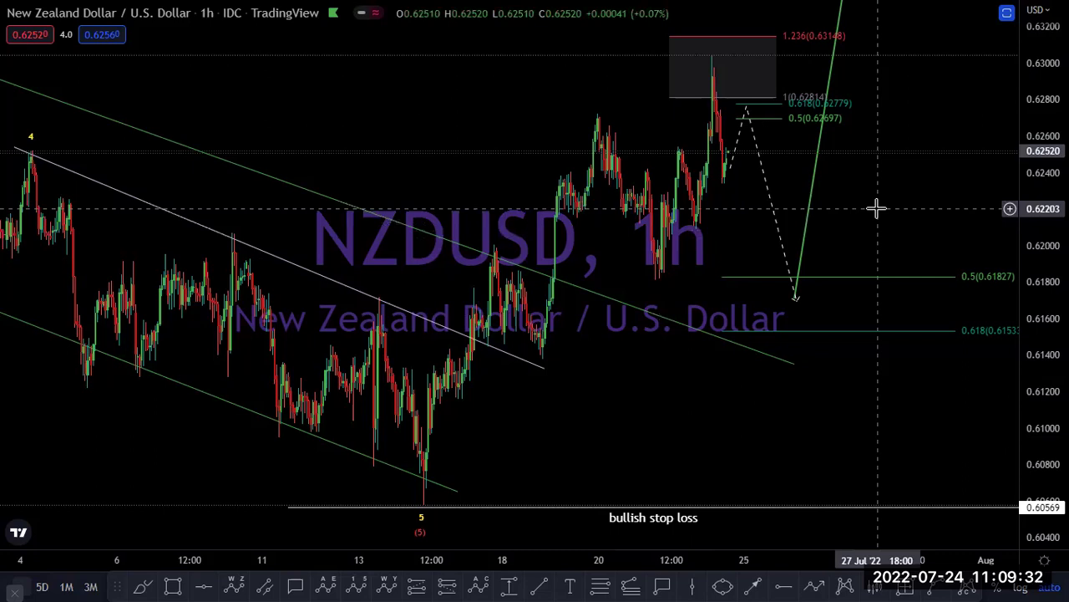
# Open JP225USD from the yen section of the watchlist and show its daily chart in full screen.
pyautogui.press('Escape')
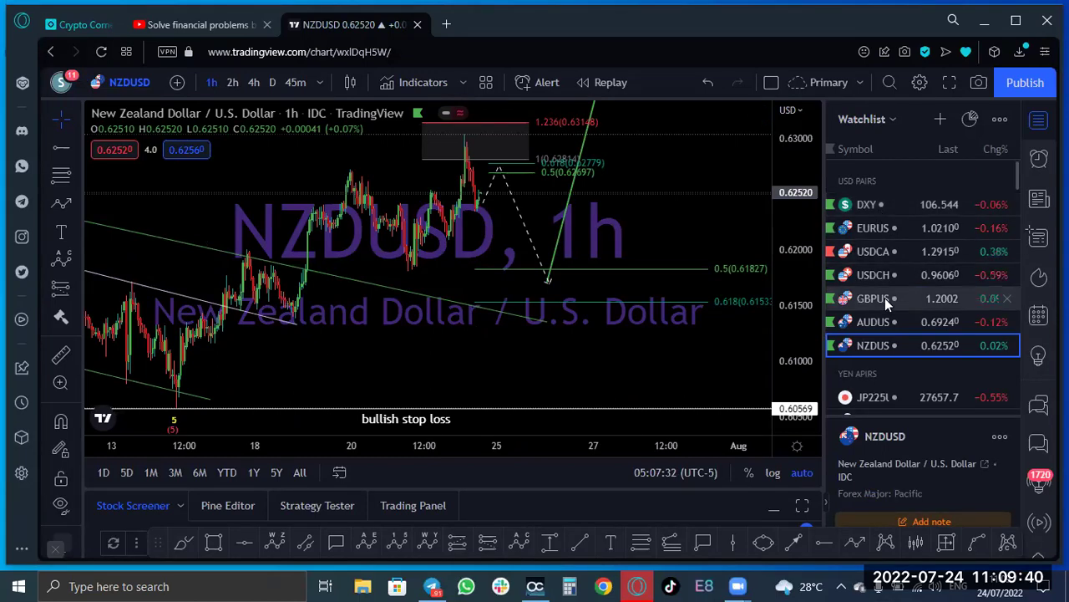
pyautogui.scroll(-2, 885, 297)
pyautogui.click(874, 327)
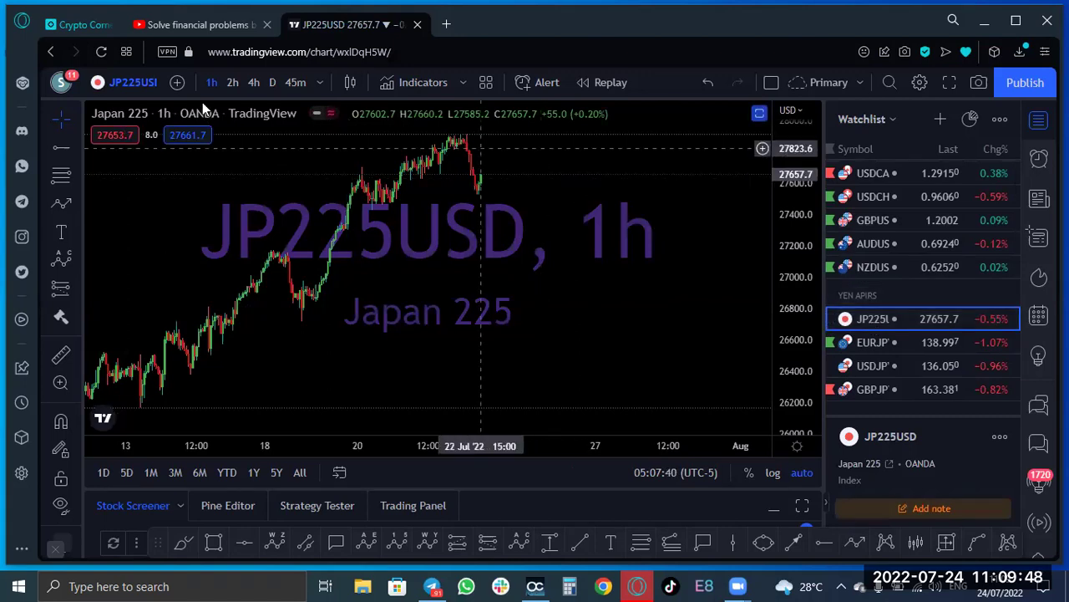
pyautogui.click(270, 78)
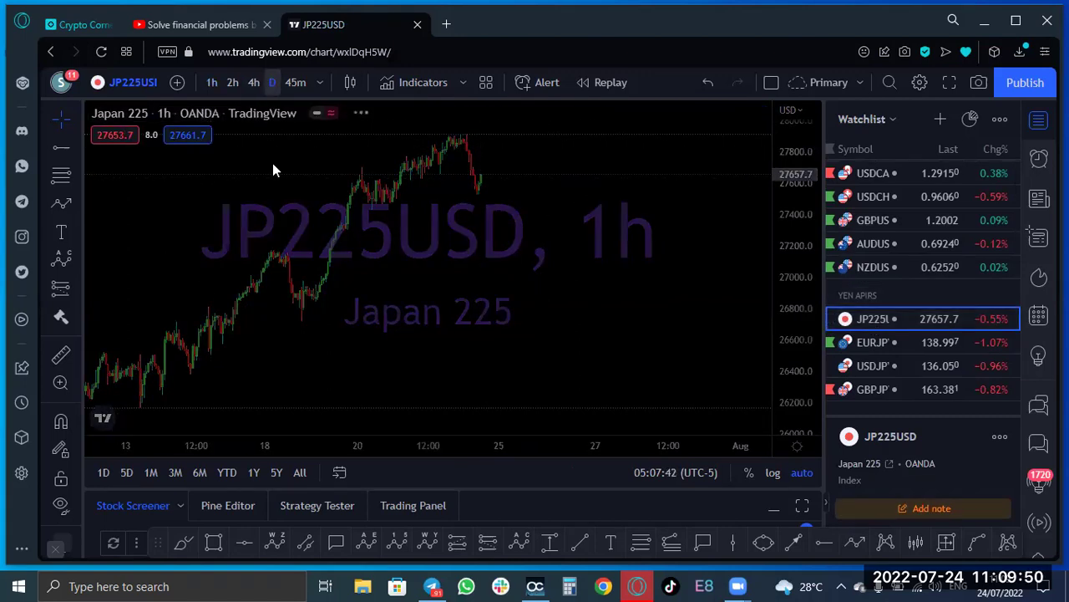
pyautogui.click(950, 82)
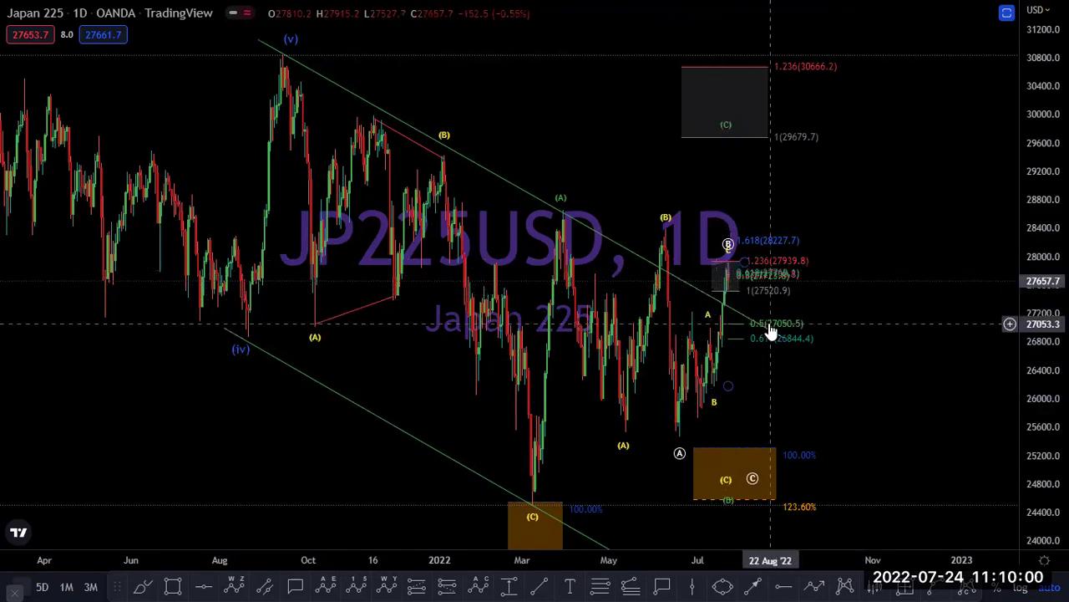
# View the JP225USD chart at the 4-hour interval, followed by the 1-hour interval.
pyautogui.write('4H')
pyautogui.press('Return')
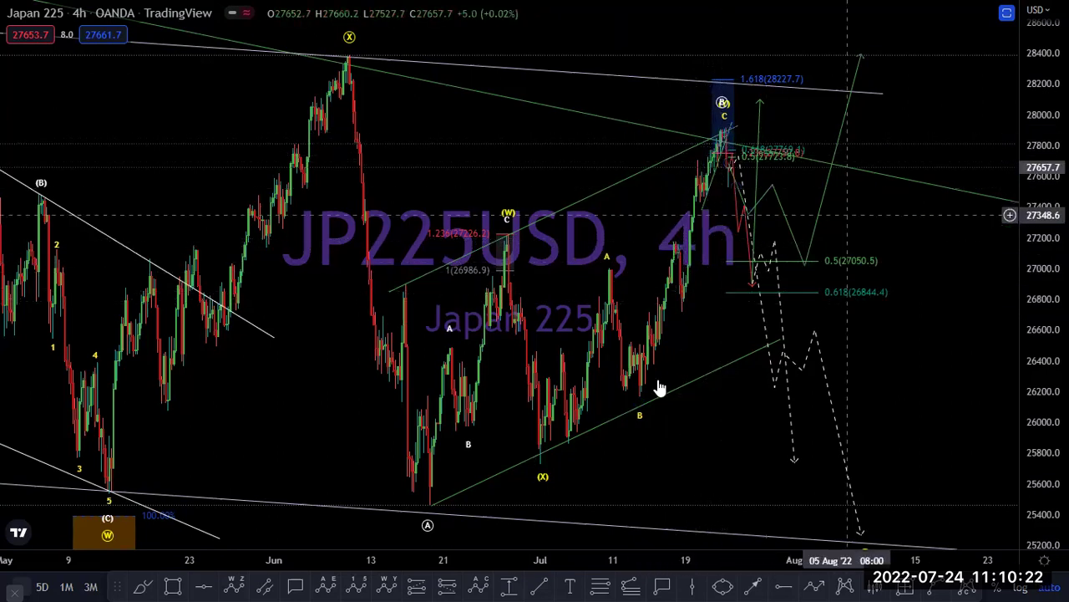
pyautogui.write('1H')
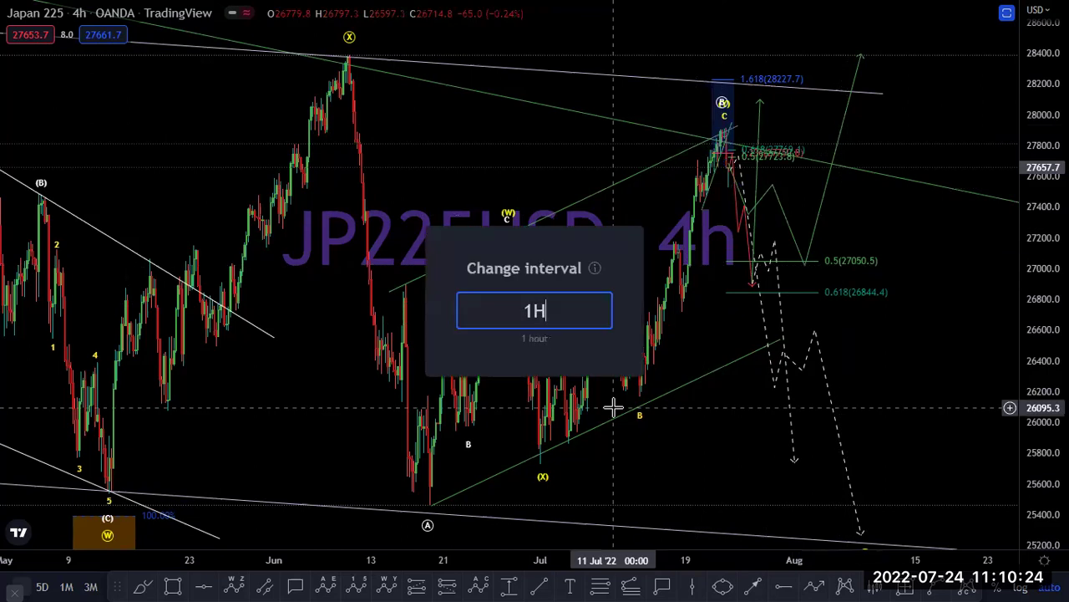
pyautogui.press('Return')
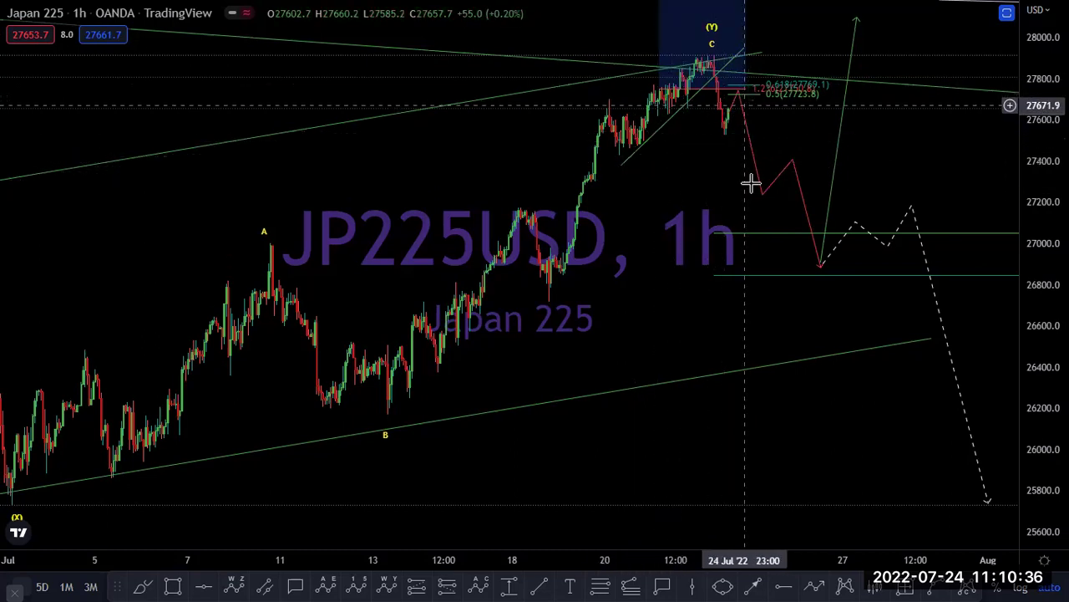
# Open EURJPY from the yen section of the watchlist and show its 4-hour chart in full screen.
pyautogui.moveTo(821, 265)
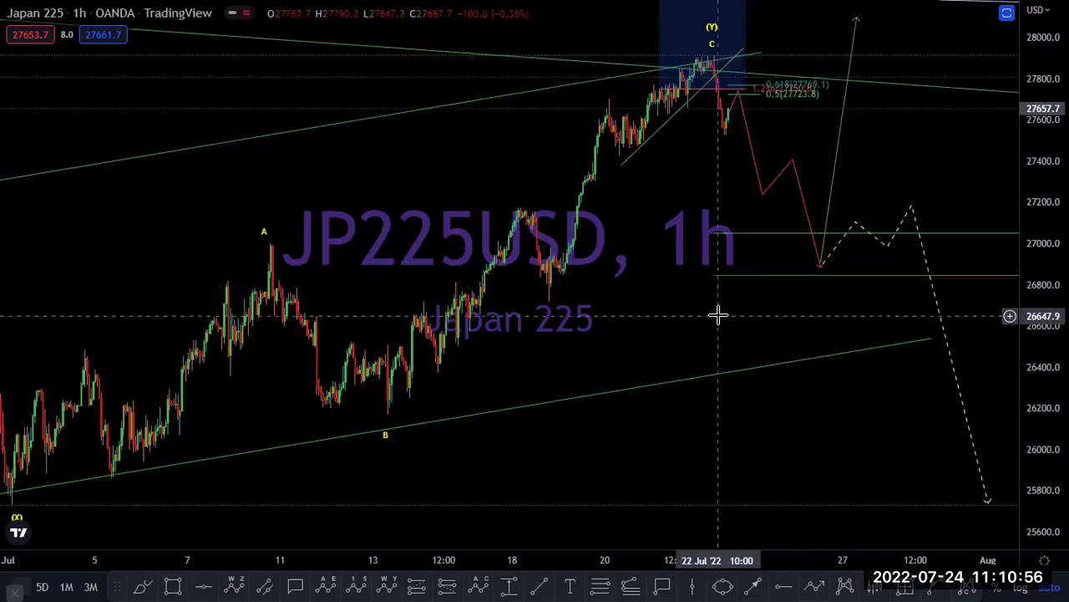
pyautogui.press('Escape')
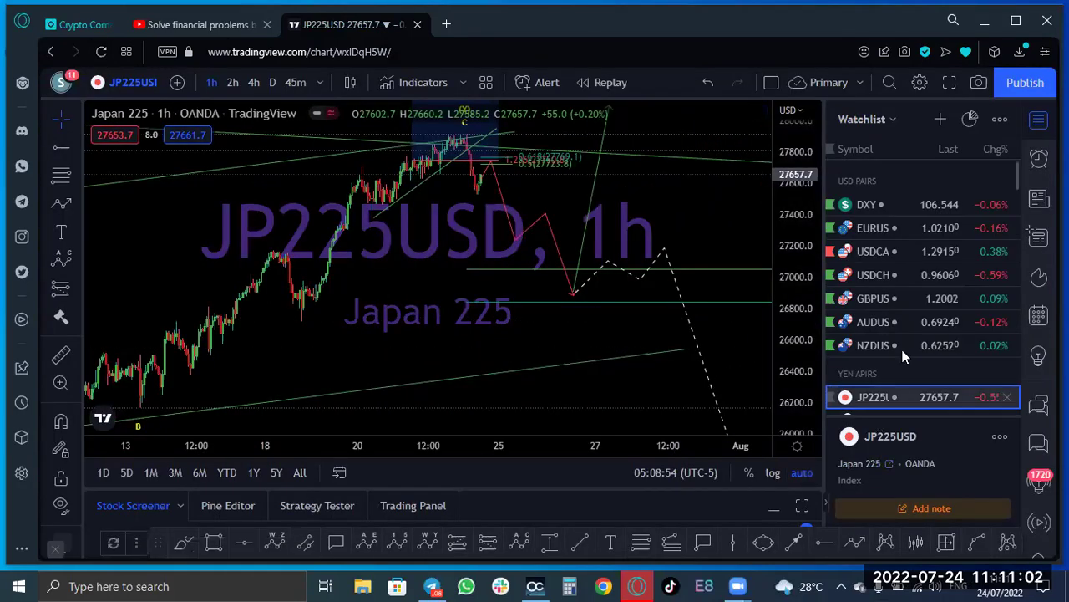
pyautogui.scroll(-2, 894, 306)
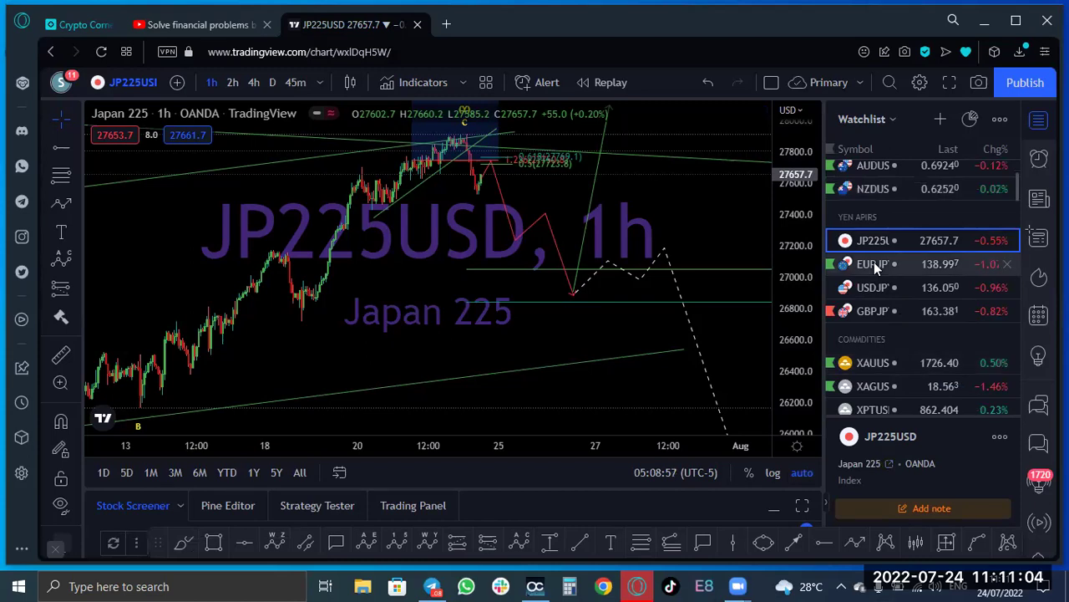
pyautogui.click(874, 263)
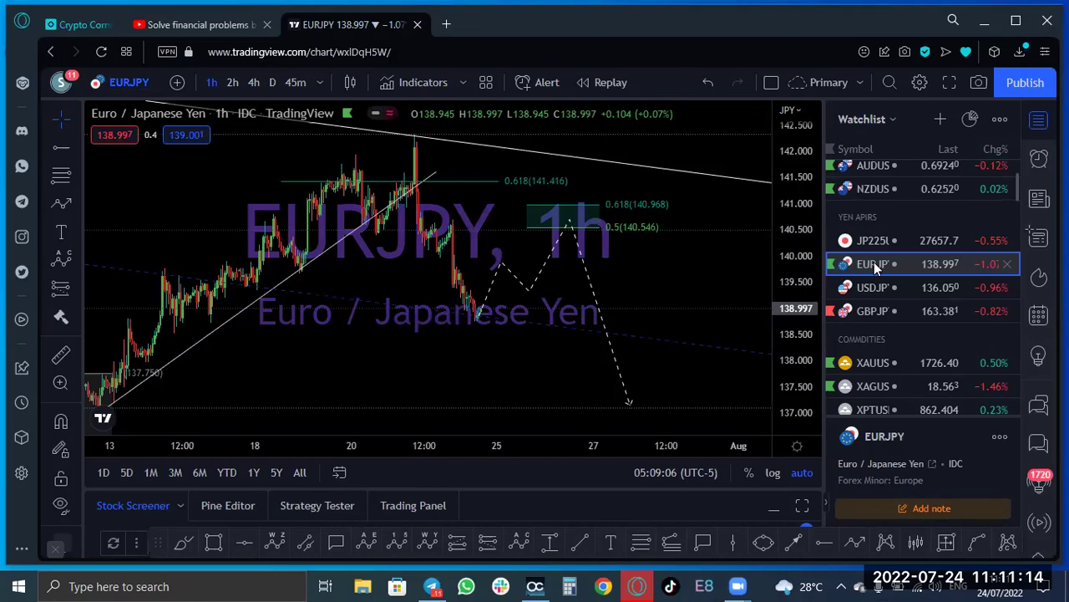
pyautogui.click(254, 82)
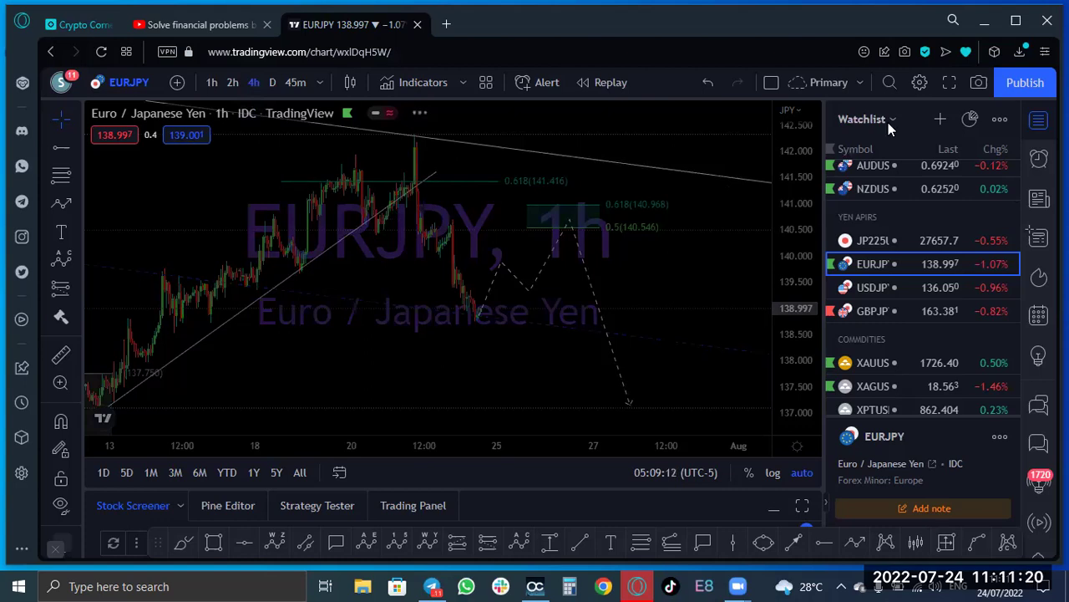
pyautogui.click(950, 81)
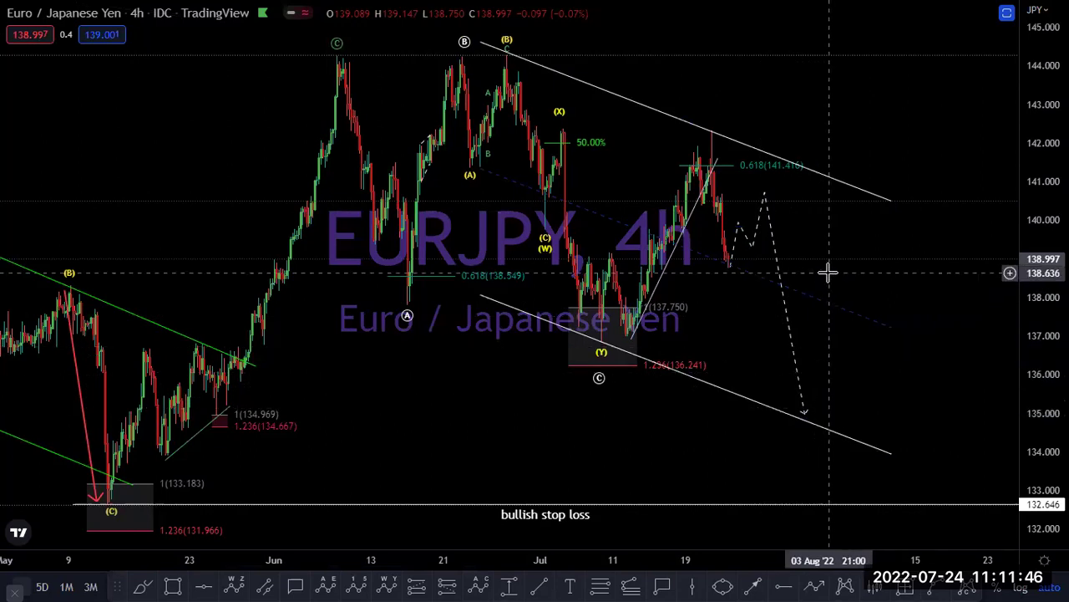
# Open USDJPY from the yen section of the watchlist and show its 4-hour chart in full screen.
pyautogui.press('Escape')
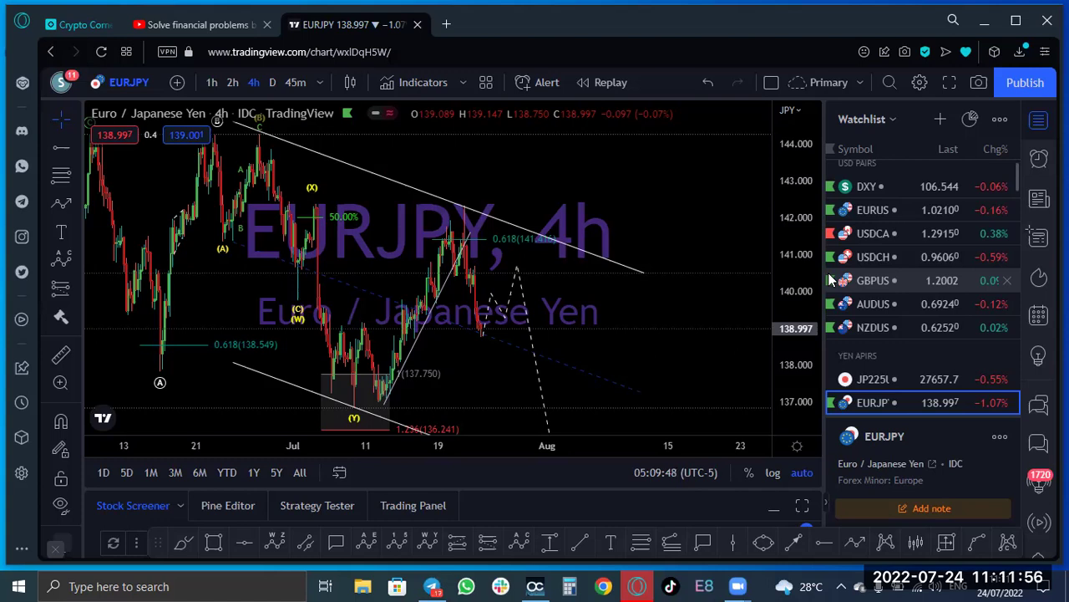
pyautogui.scroll(-2, 890, 380)
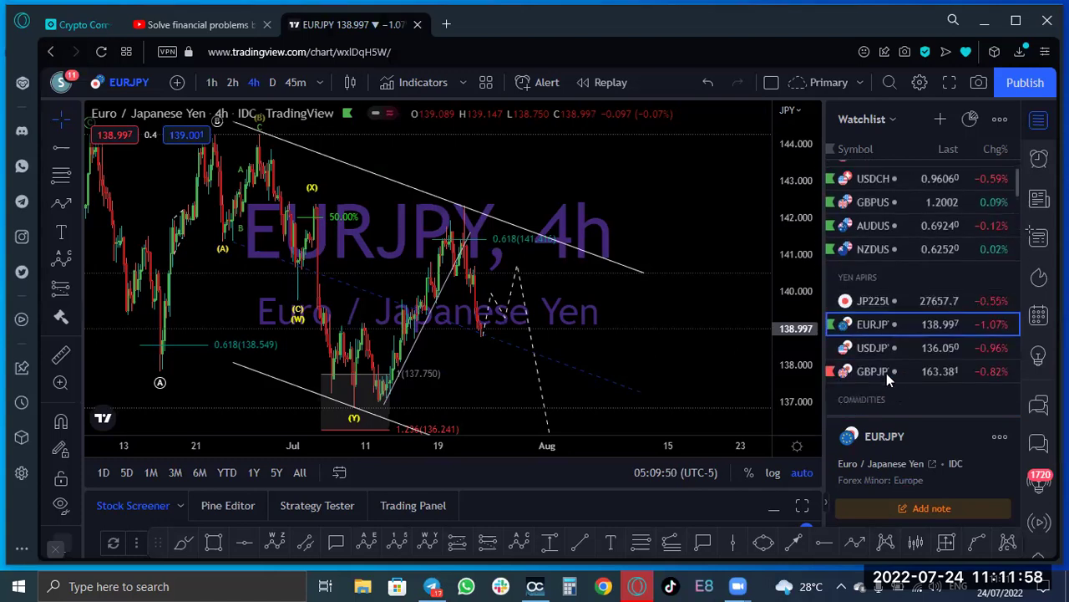
pyautogui.click(867, 351)
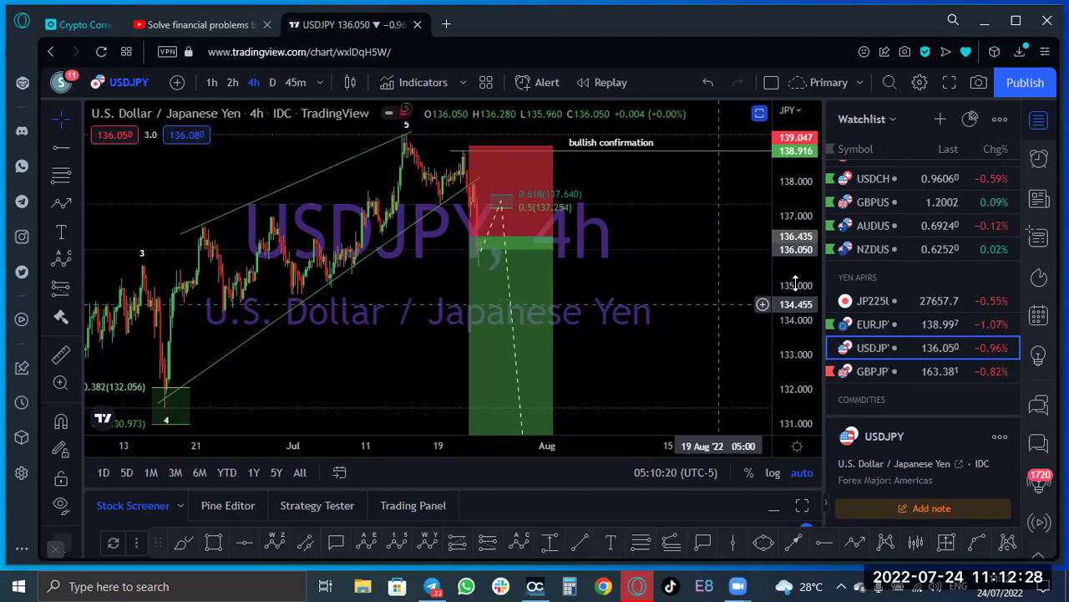
pyautogui.click(951, 82)
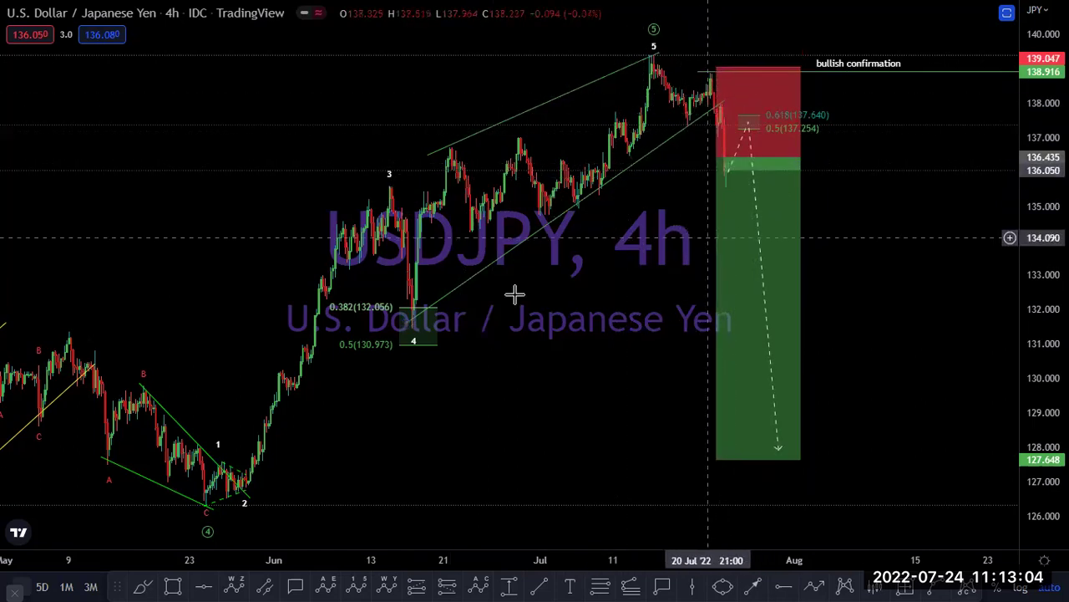
# On the 1-hour USDJPY chart, draw a projection path from the current price up in a zigzag to about 137.398, ending down at about 134.864.
pyautogui.write('1h')
pyautogui.press('Return')
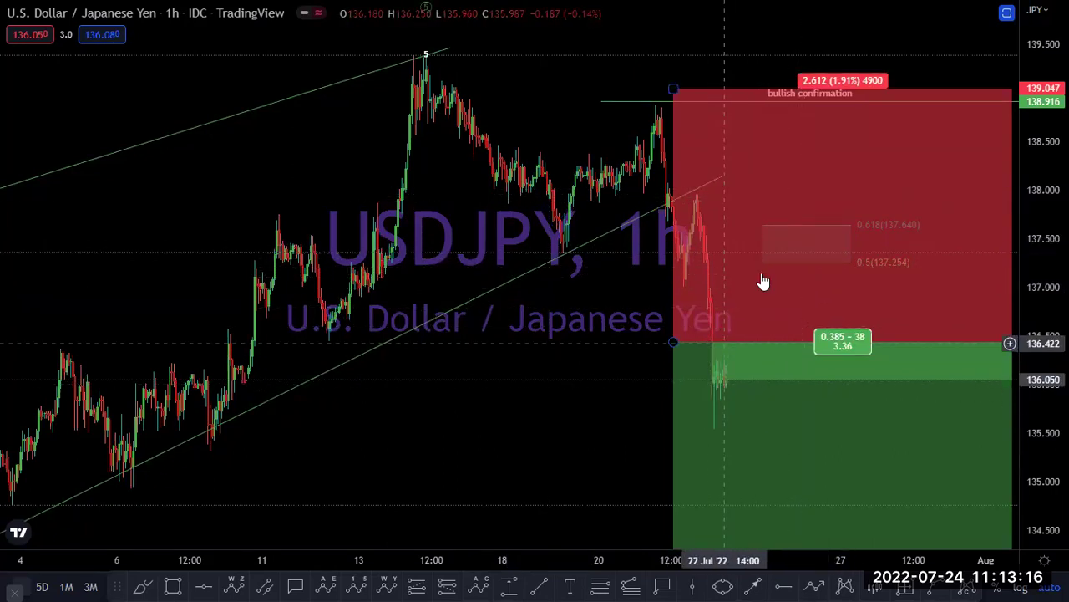
pyautogui.click(814, 585)
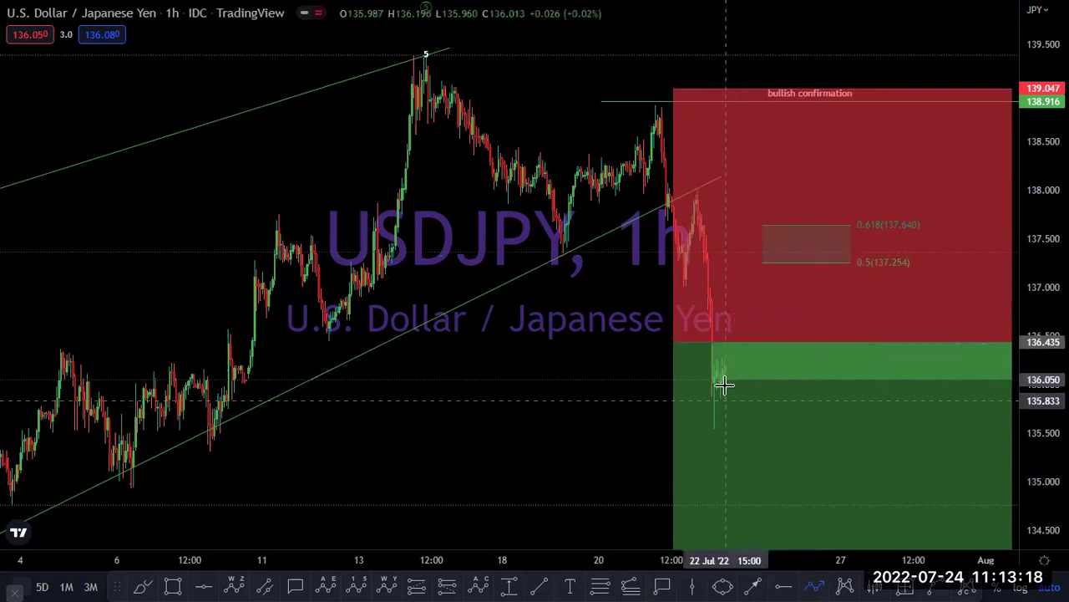
pyautogui.click(728, 384)
pyautogui.click(741, 319)
pyautogui.click(767, 349)
pyautogui.click(804, 248)
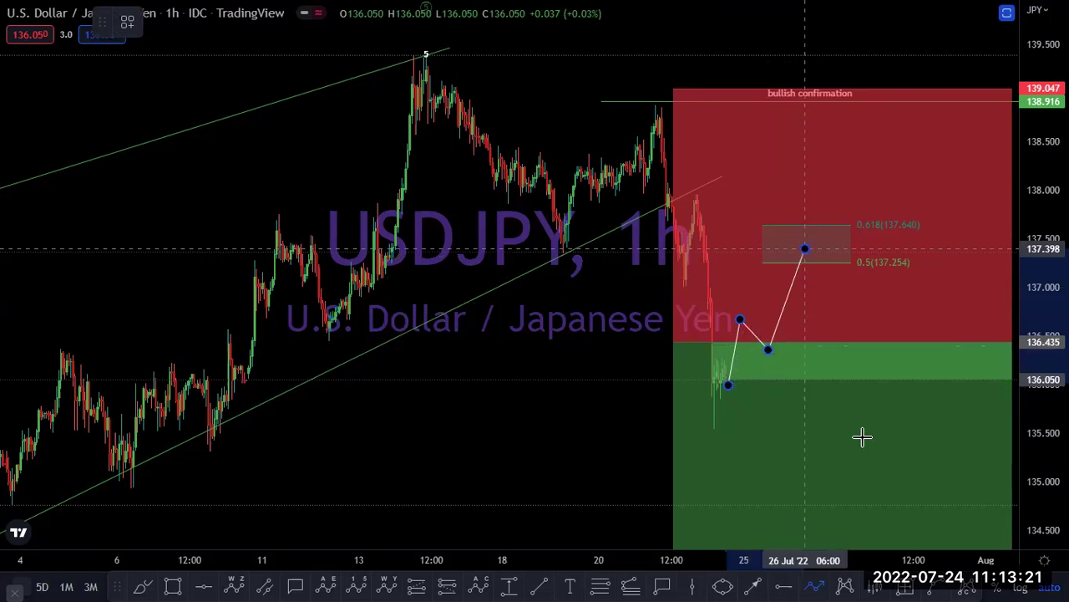
pyautogui.click(869, 494)
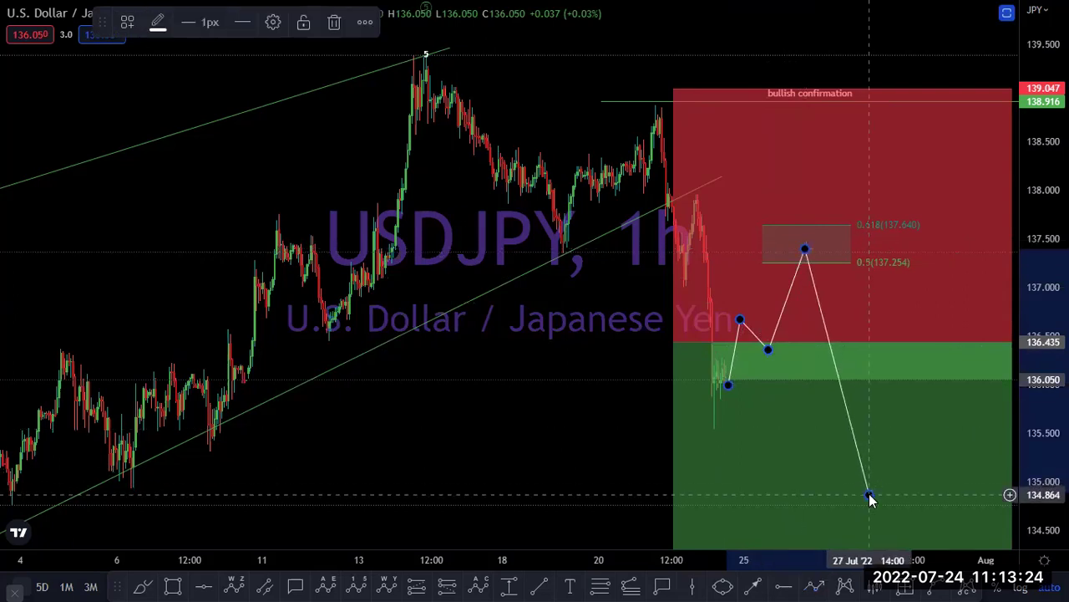
pyautogui.click(580, 418)
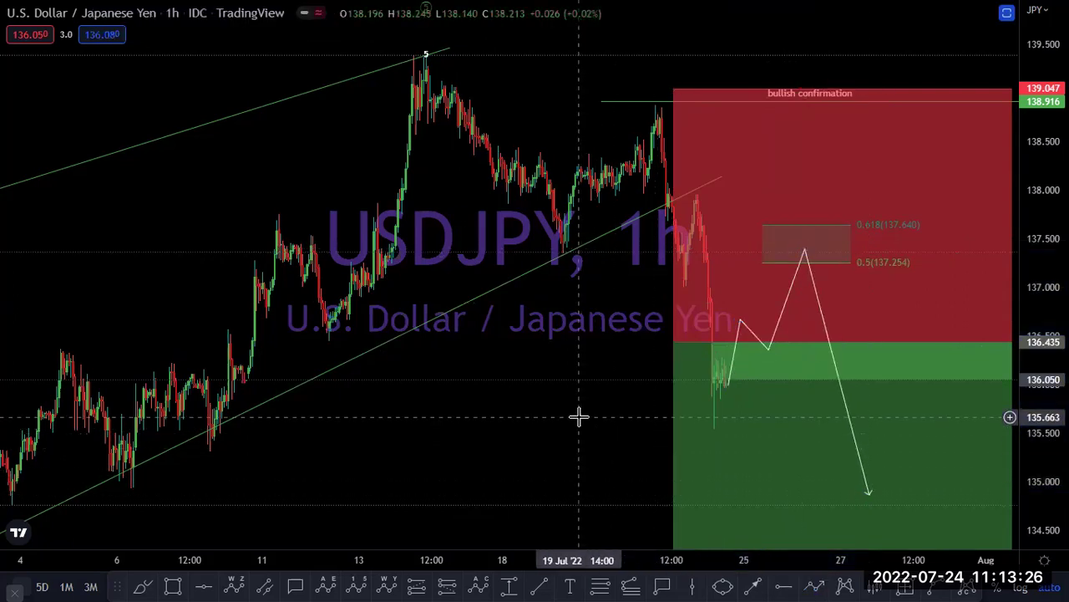
# Open GBPJPY from the yen section of the watchlist and show its 4-hour chart in full screen.
pyautogui.press('F11')
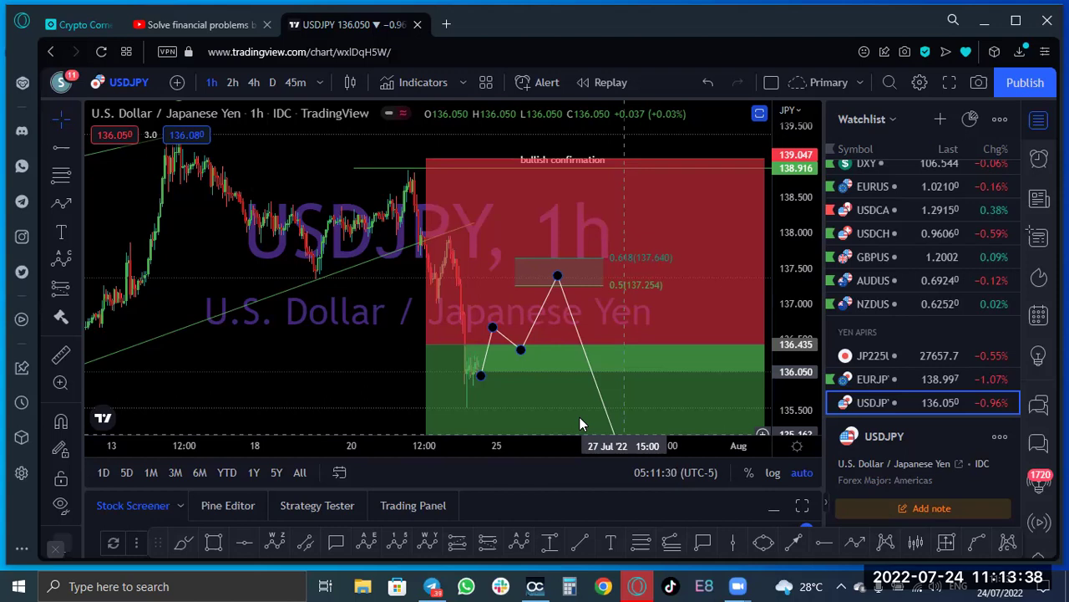
pyautogui.scroll(-2, 899, 340)
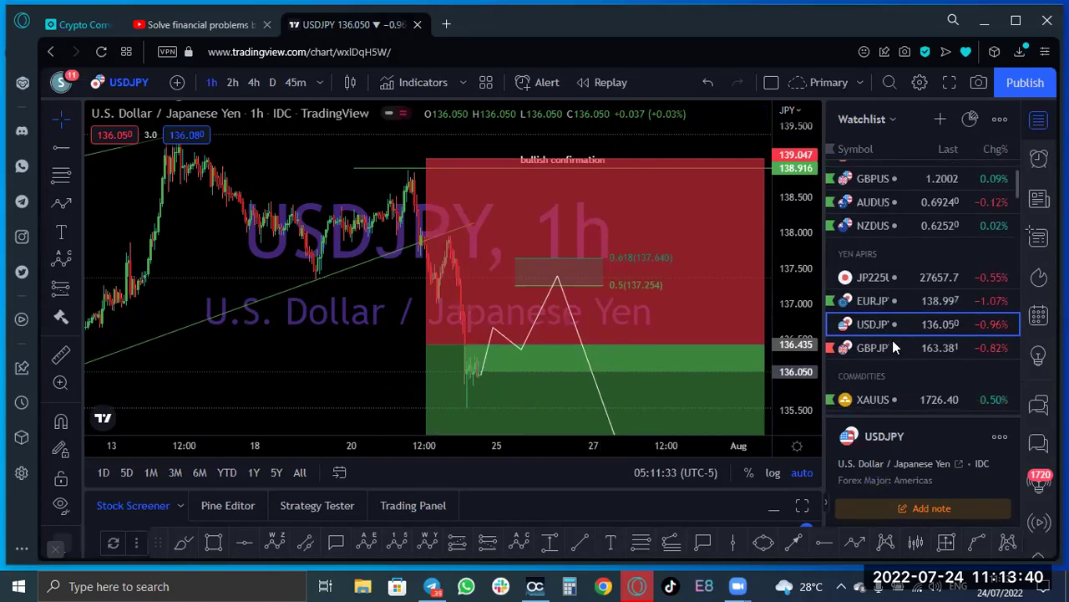
pyautogui.click(880, 348)
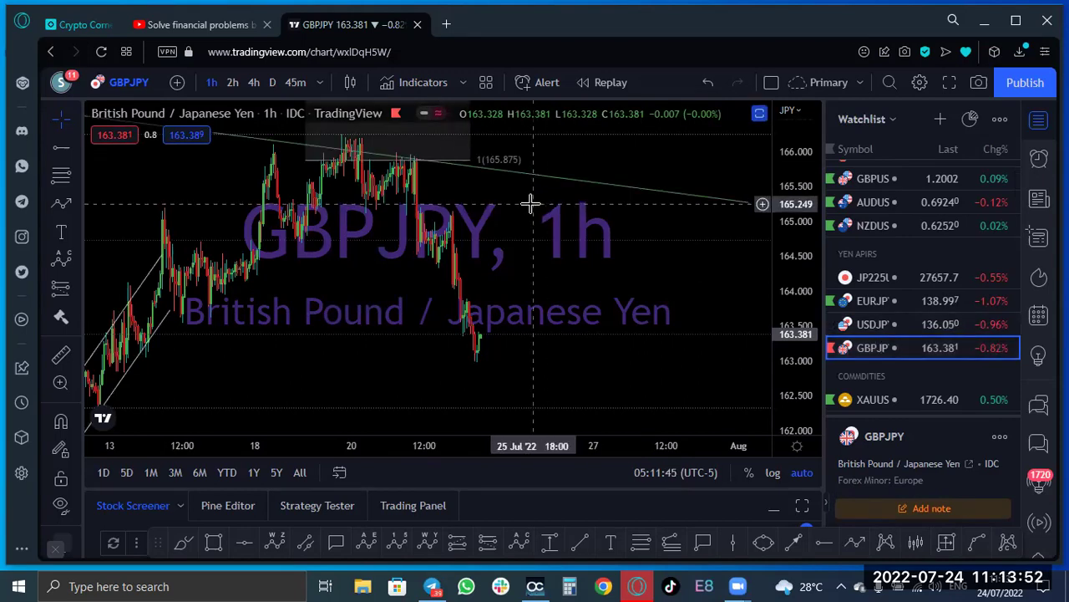
pyautogui.click(256, 82)
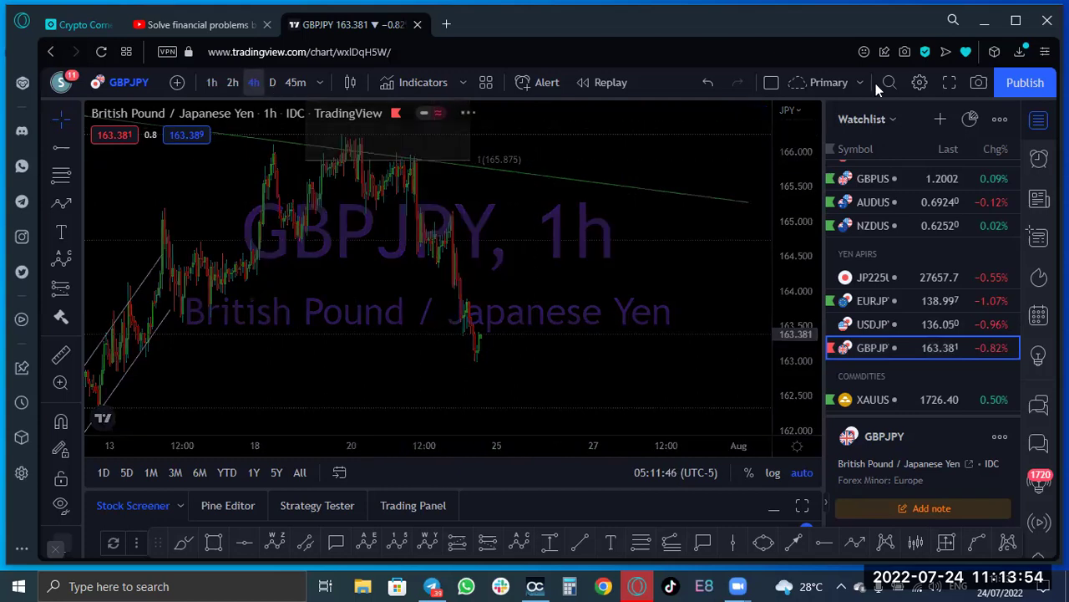
pyautogui.click(949, 83)
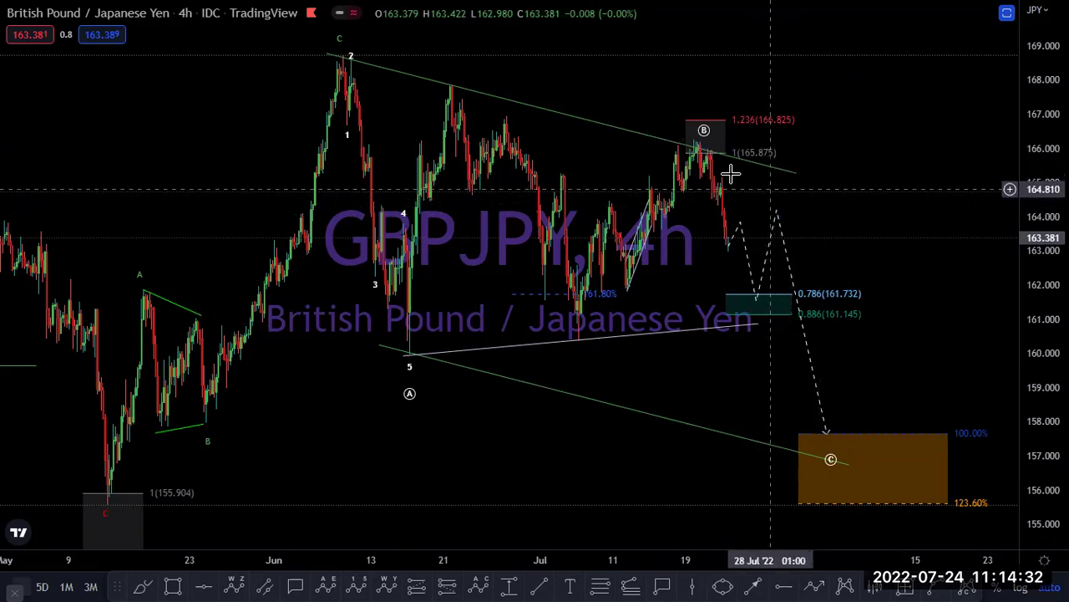
# Place a horizontal ray at 166.186 by the wave B high and label it "bearish stop loss" using a saved template.
pyautogui.click(780, 584)
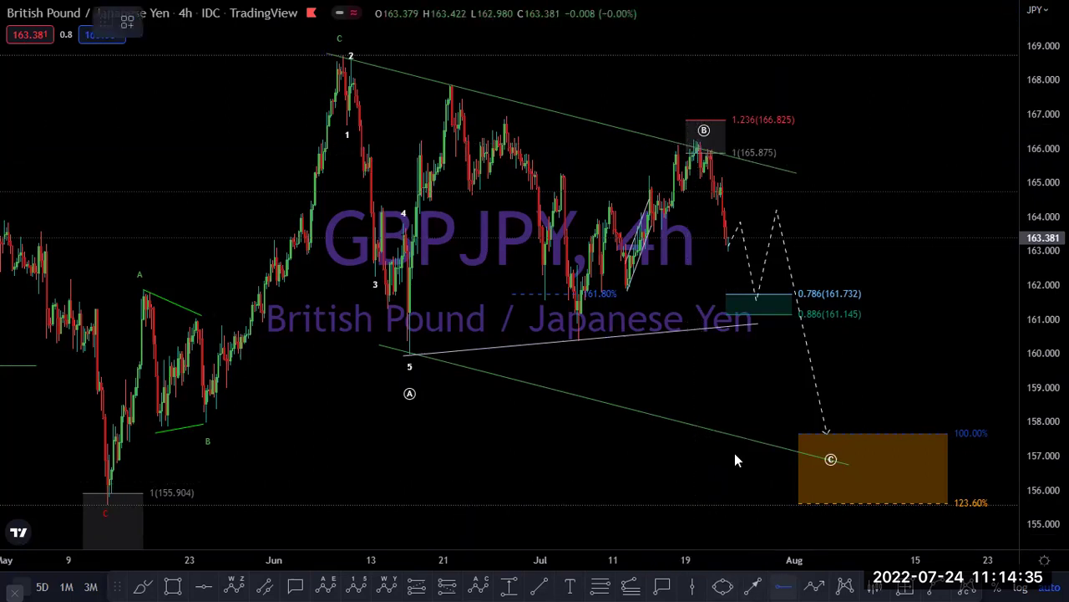
pyautogui.click(671, 142)
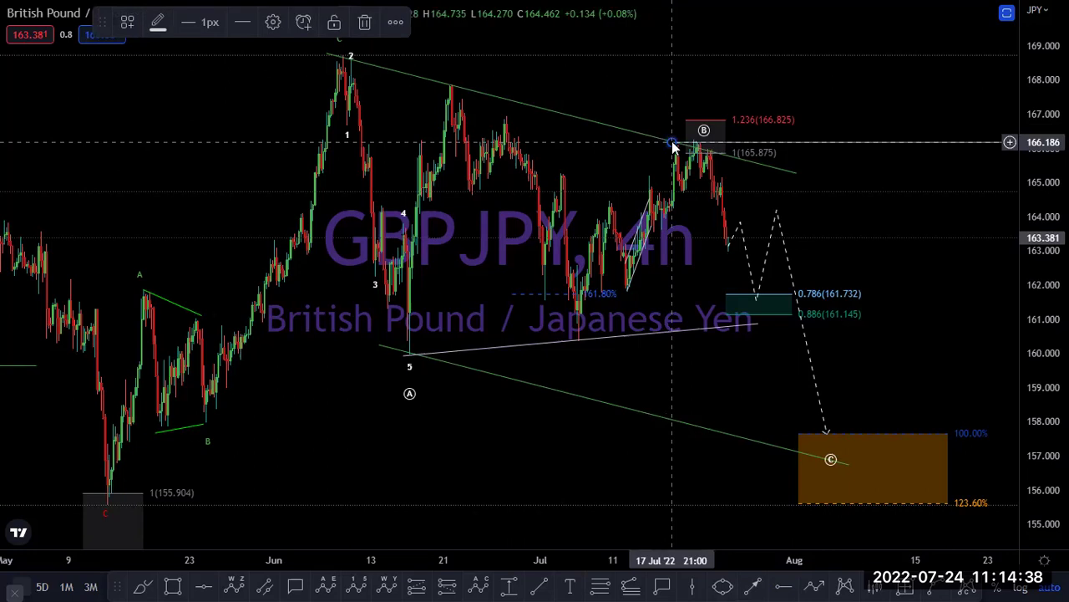
pyautogui.click(272, 23)
pyautogui.click(455, 242)
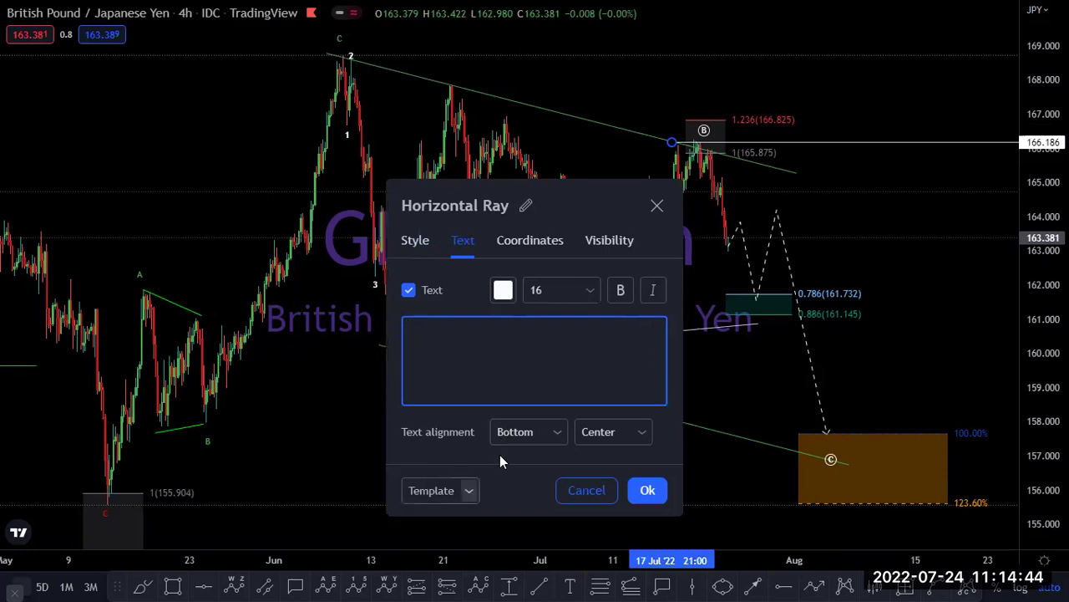
pyautogui.click(439, 491)
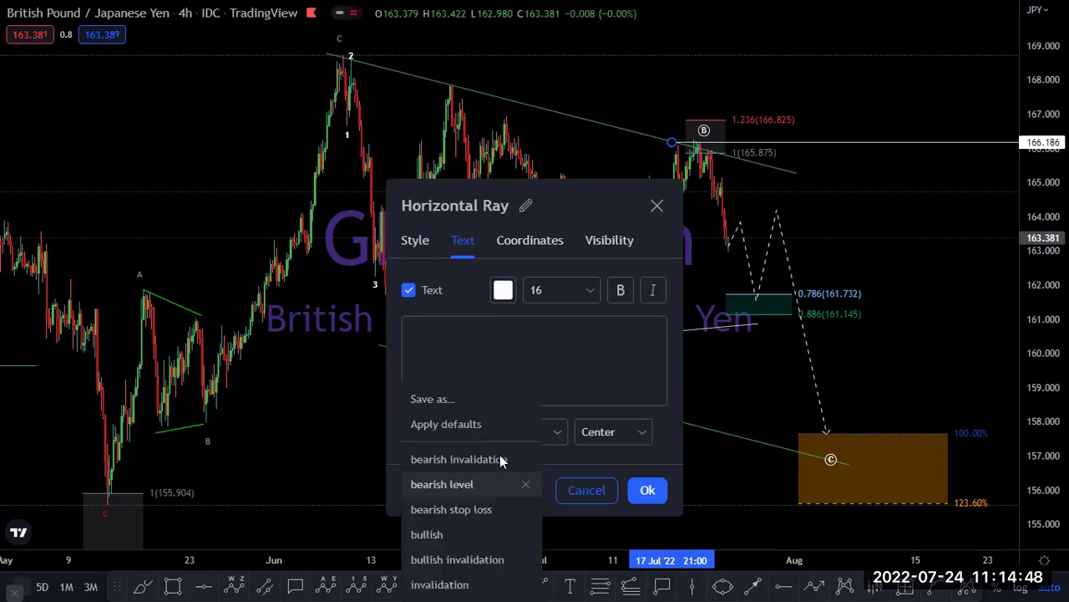
pyautogui.click(462, 460)
pyautogui.press('Return')
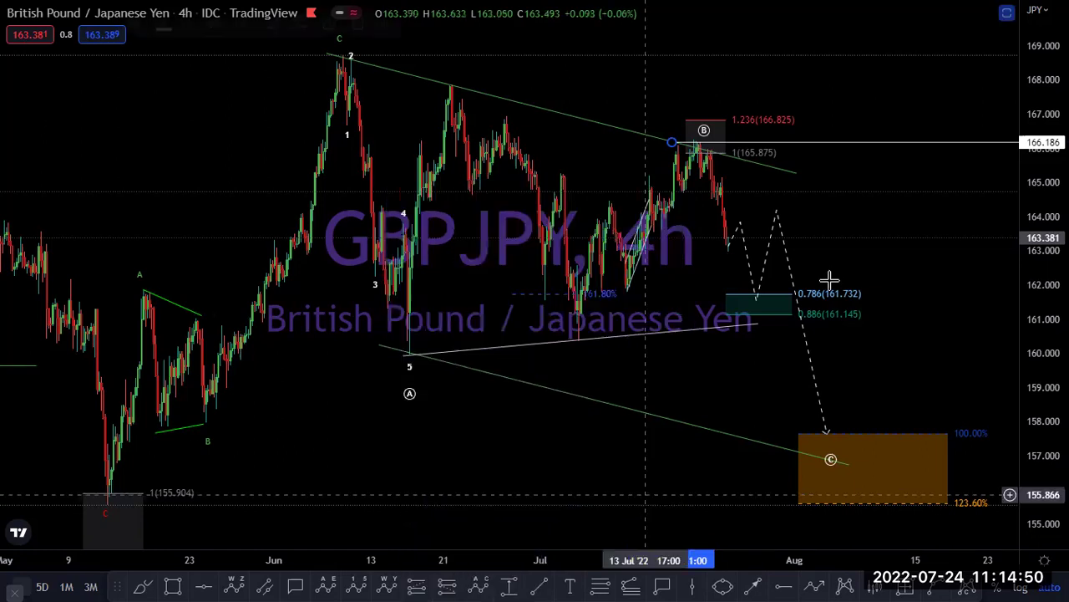
pyautogui.click(854, 205)
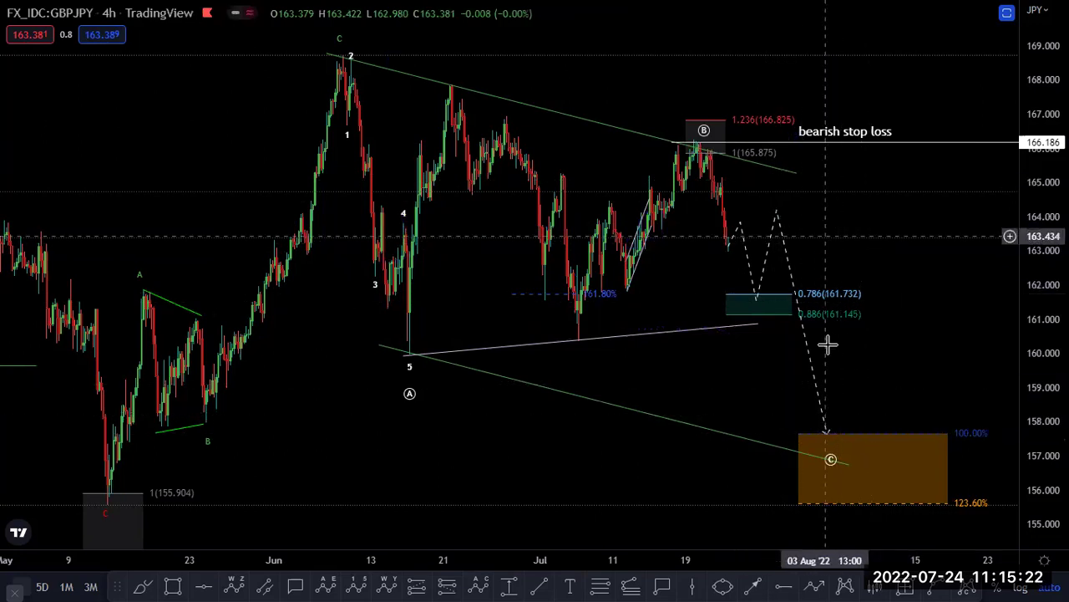
pyautogui.click(827, 432)
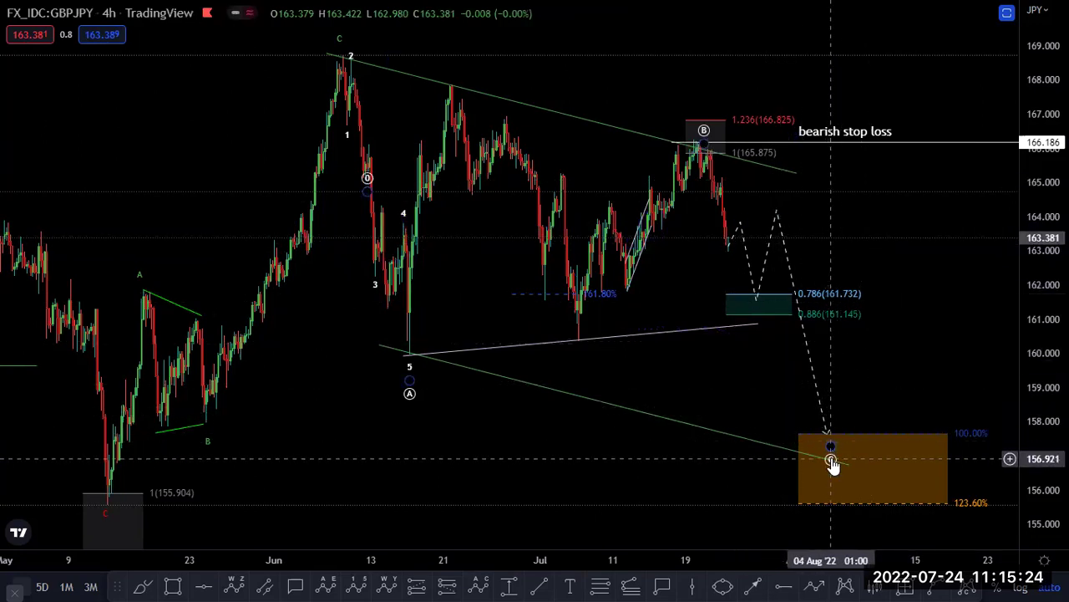
pyautogui.click(831, 443)
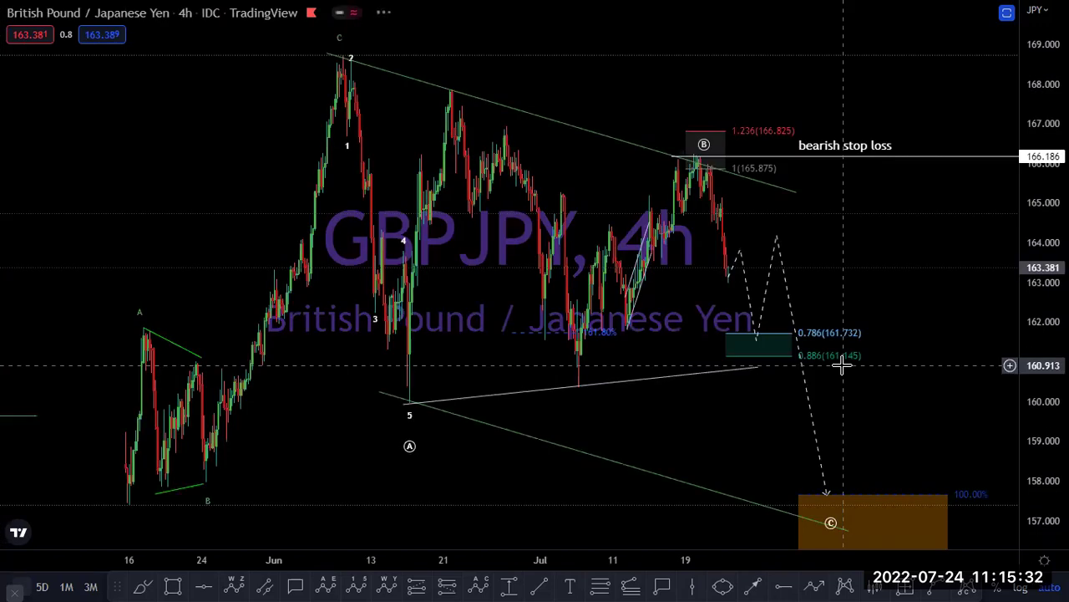
# Open XAUUSD from the commodities section of the watchlist and show its 4-hour chart in full screen.
pyautogui.press('Escape')
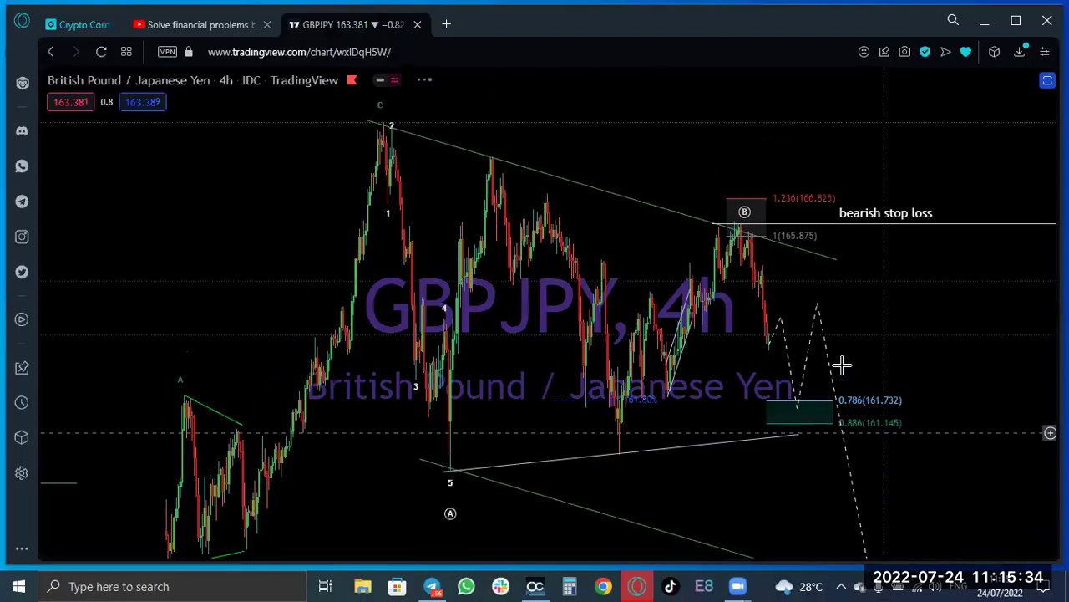
pyautogui.press('Escape')
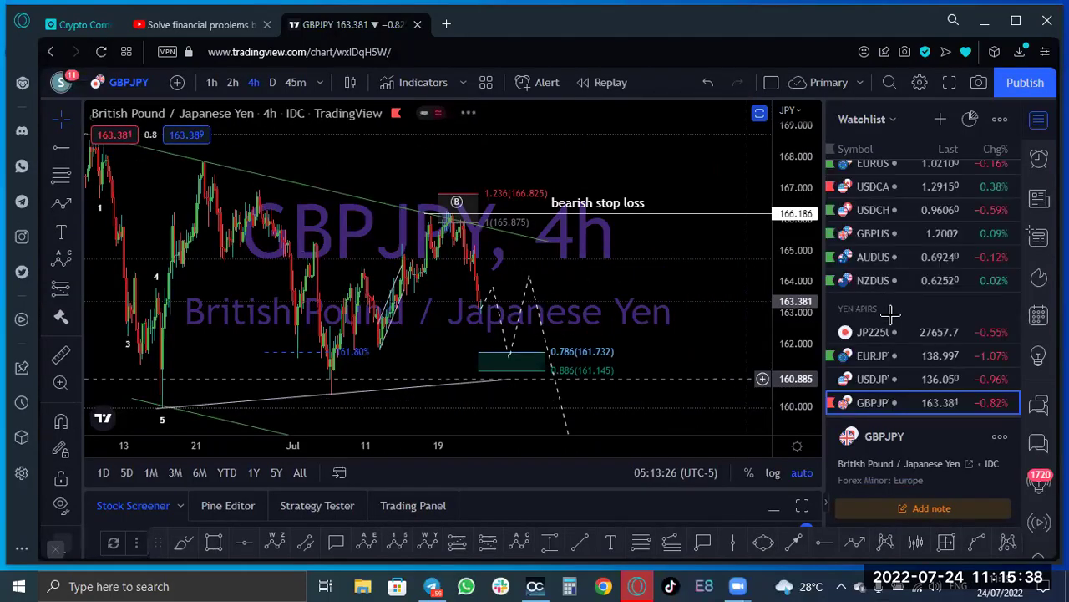
pyautogui.scroll(-2, 903, 275)
pyautogui.scroll(-2, 898, 287)
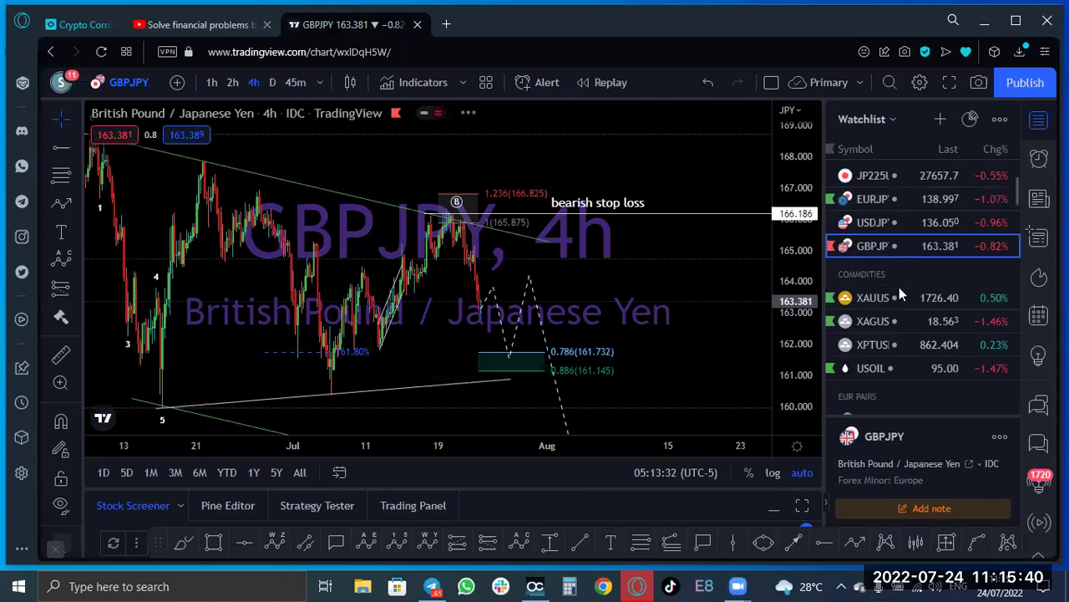
pyautogui.scroll(-2, 899, 287)
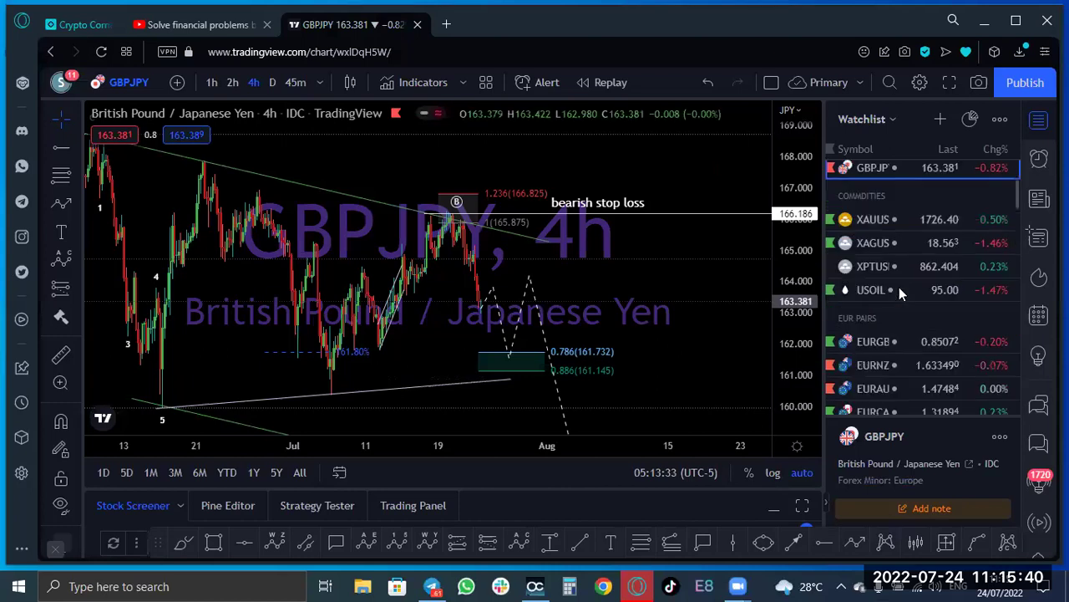
pyautogui.click(869, 218)
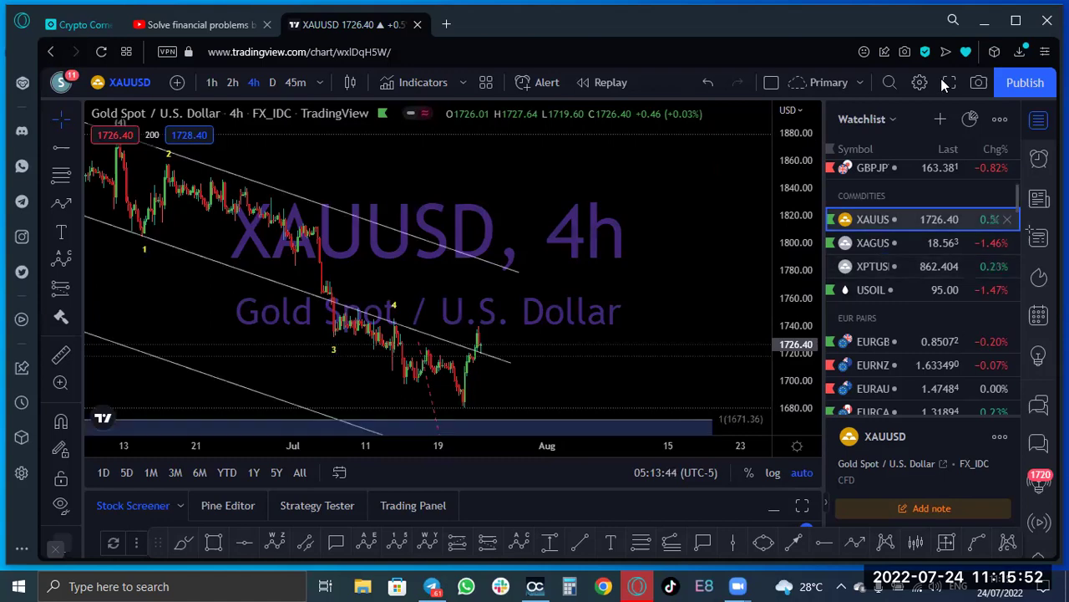
pyautogui.hotkey('shift', 'f')
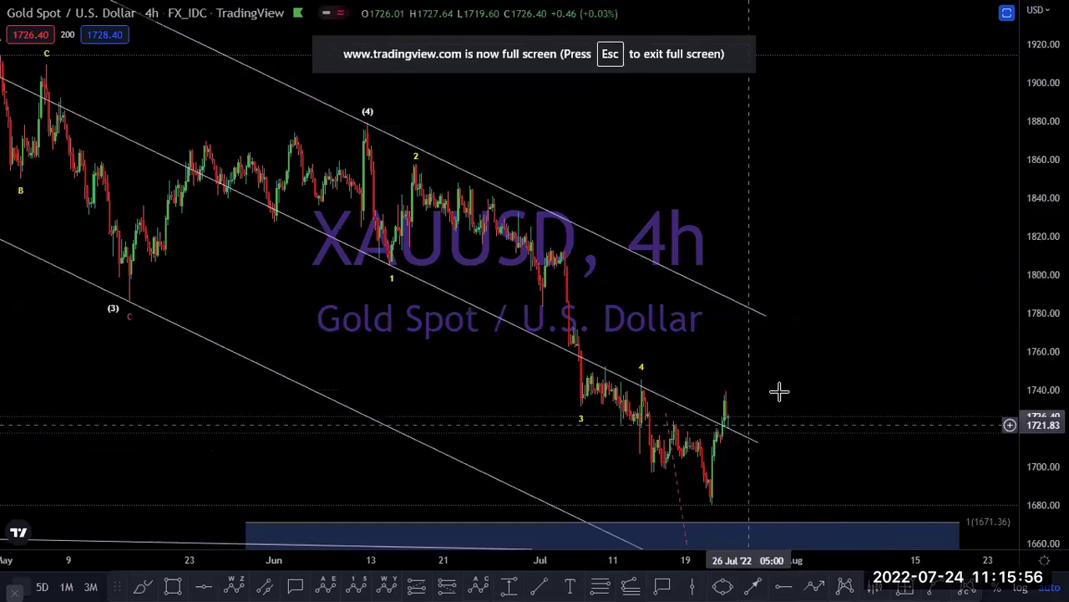
# Examine the gold wave count on the daily chart and return to the 4-hour interval.
pyautogui.write('1D')
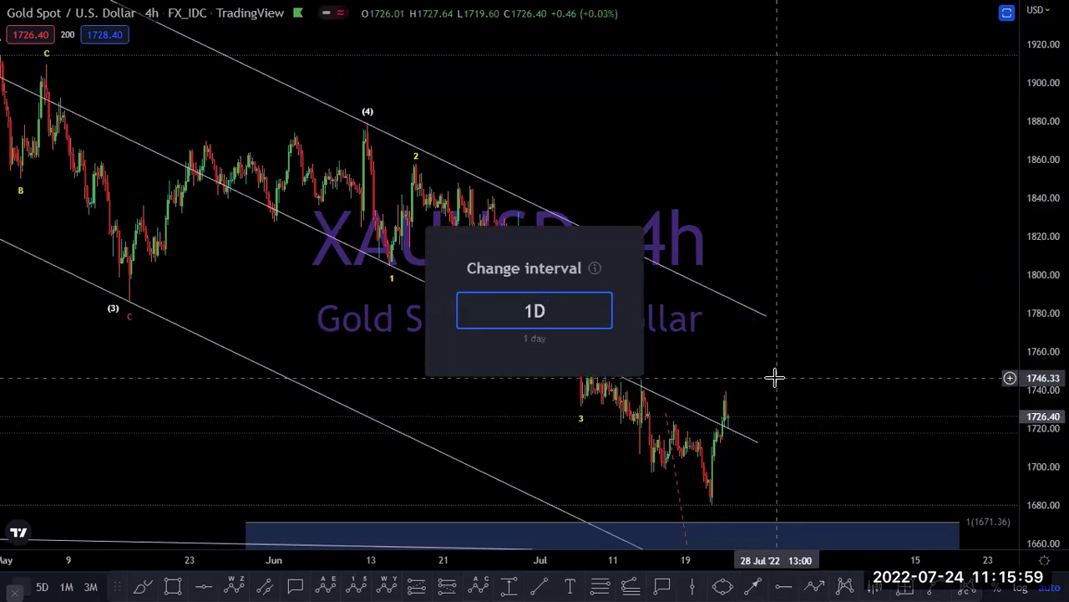
pyautogui.press('Return')
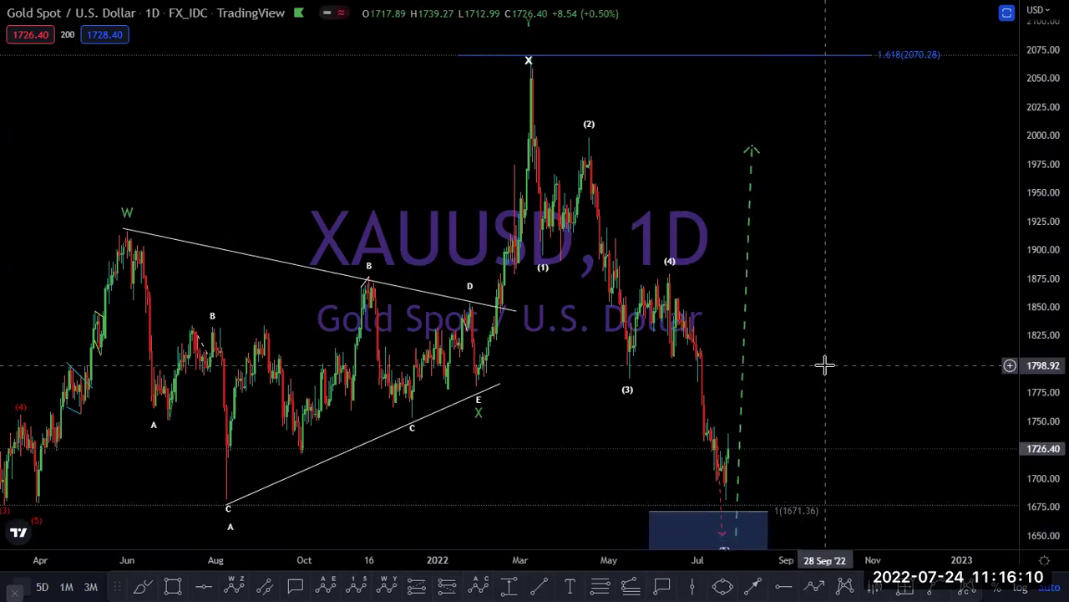
pyautogui.write('4H')
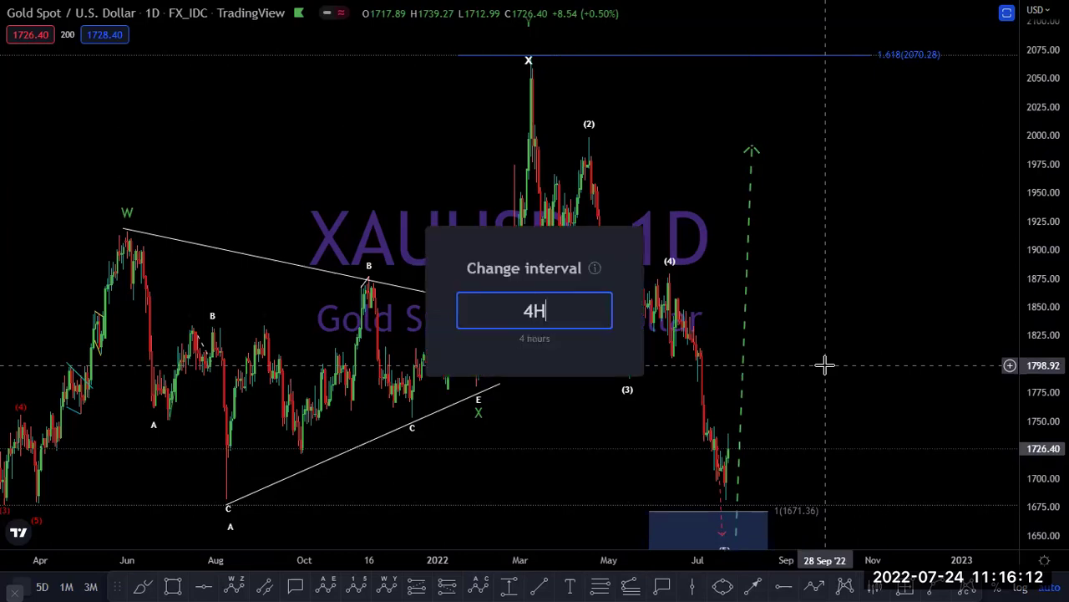
pyautogui.press('Return')
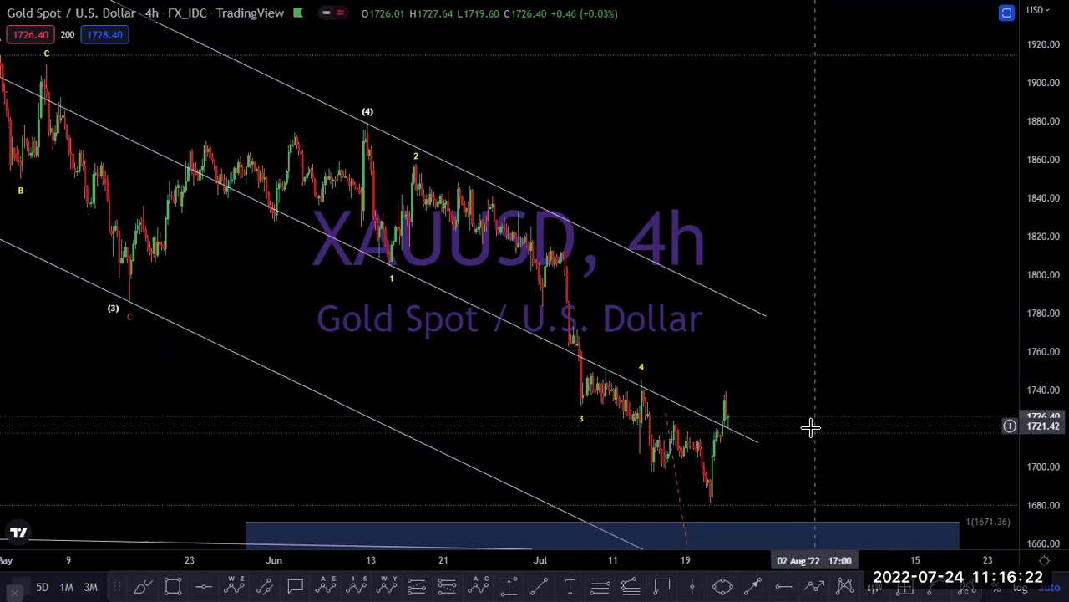
# Draw a projection path on 4-hour gold from near the latest high, zigzagging down through about 1711.62 to 1700.59, ending up near 1850.
pyautogui.click(815, 585)
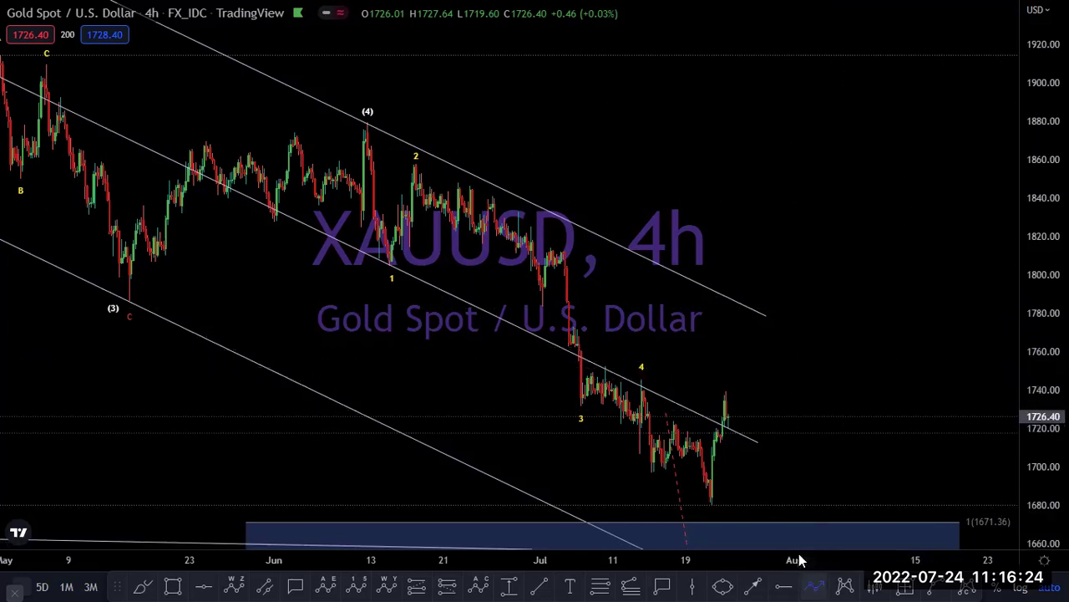
pyautogui.click(727, 404)
pyautogui.click(736, 444)
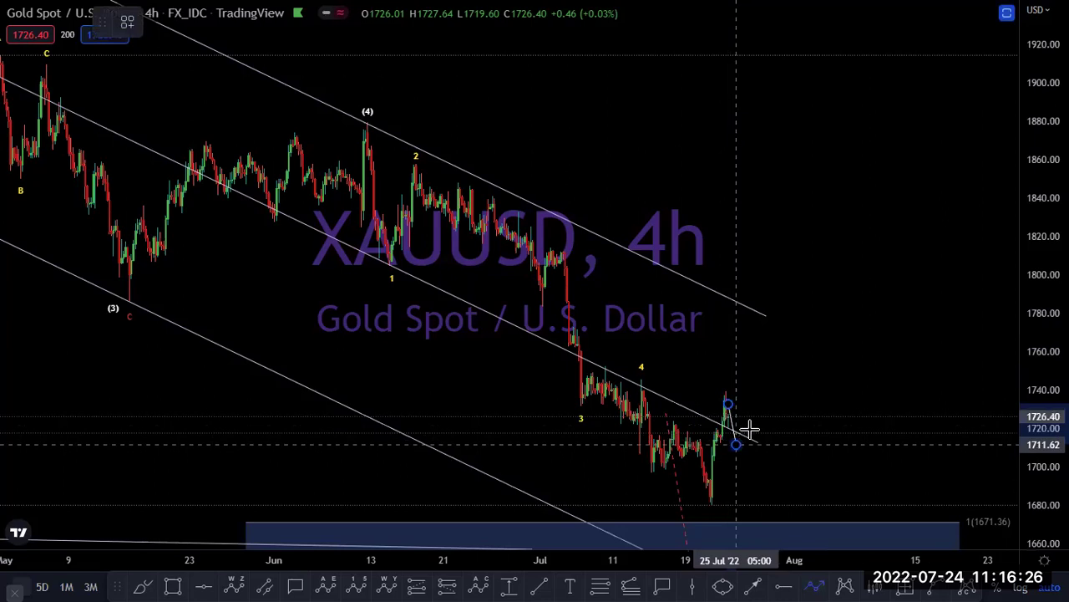
pyautogui.click(756, 425)
pyautogui.click(770, 465)
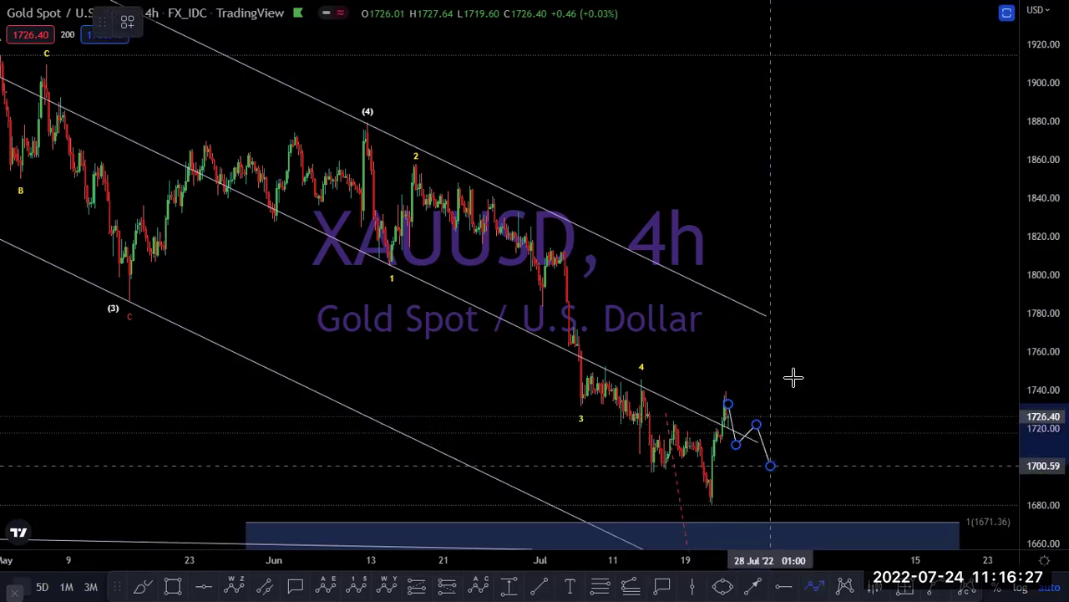
pyautogui.doubleClick(831, 177)
pyautogui.click(863, 219)
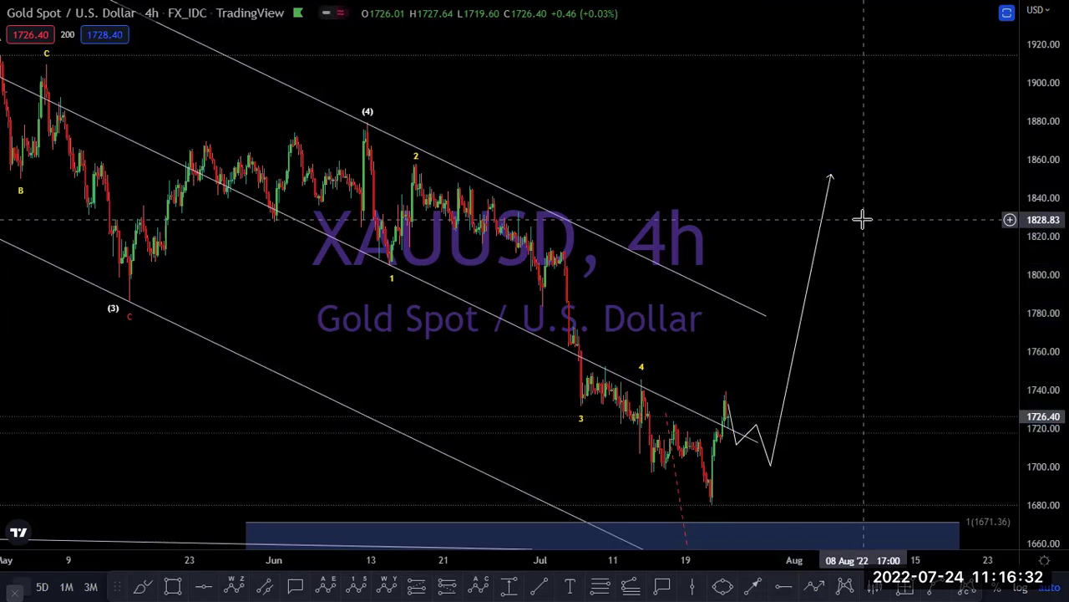
# Open XAGUSD from the commodities section of the watchlist in full screen and switch its chart to the 1-hour interval.
pyautogui.press('F11')
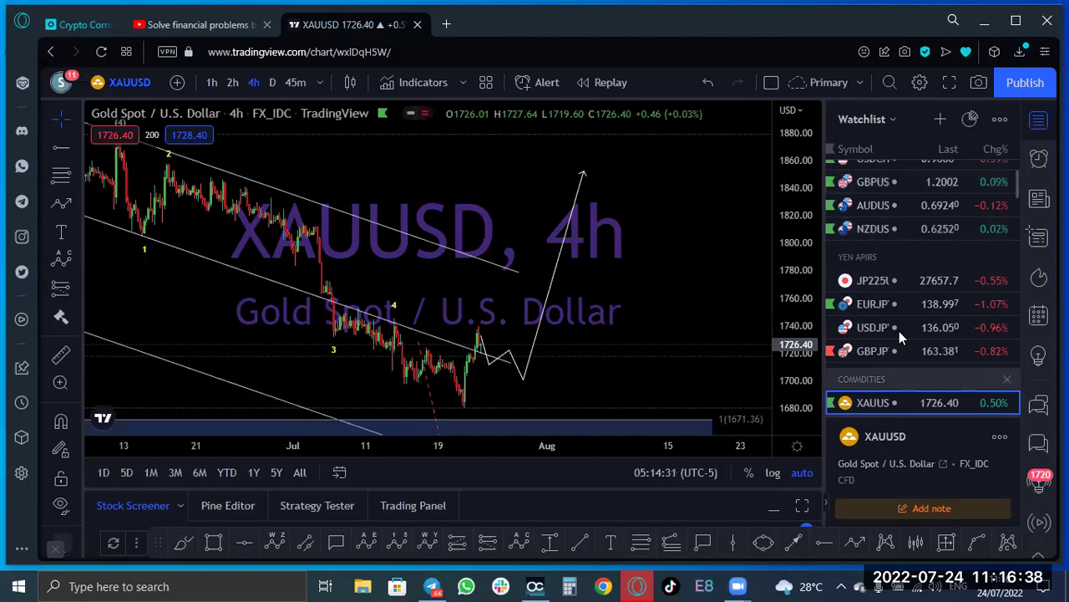
pyautogui.scroll(-3, 899, 331)
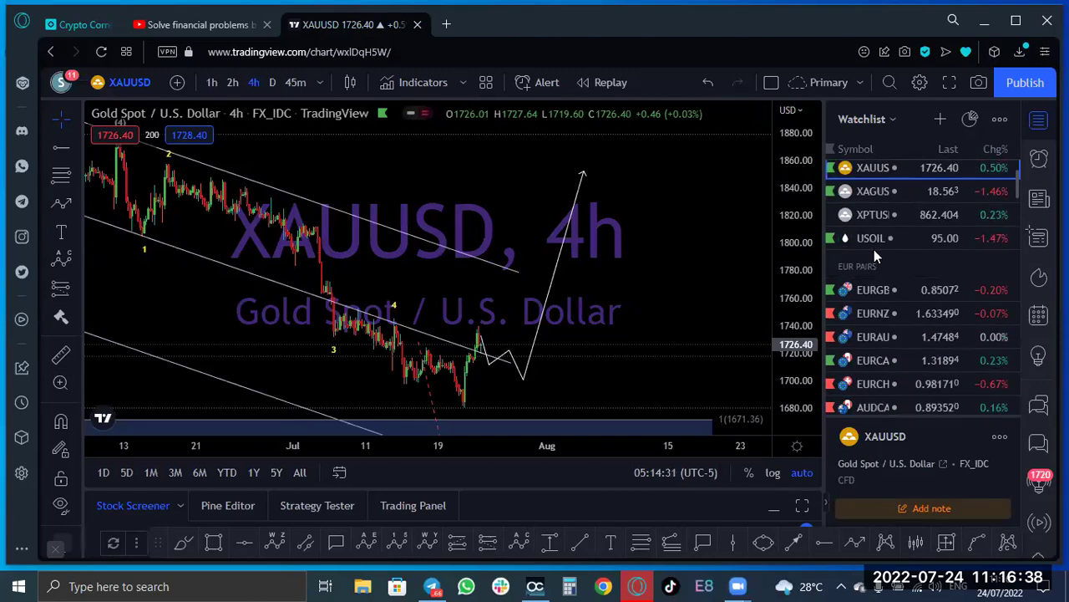
pyautogui.click(871, 193)
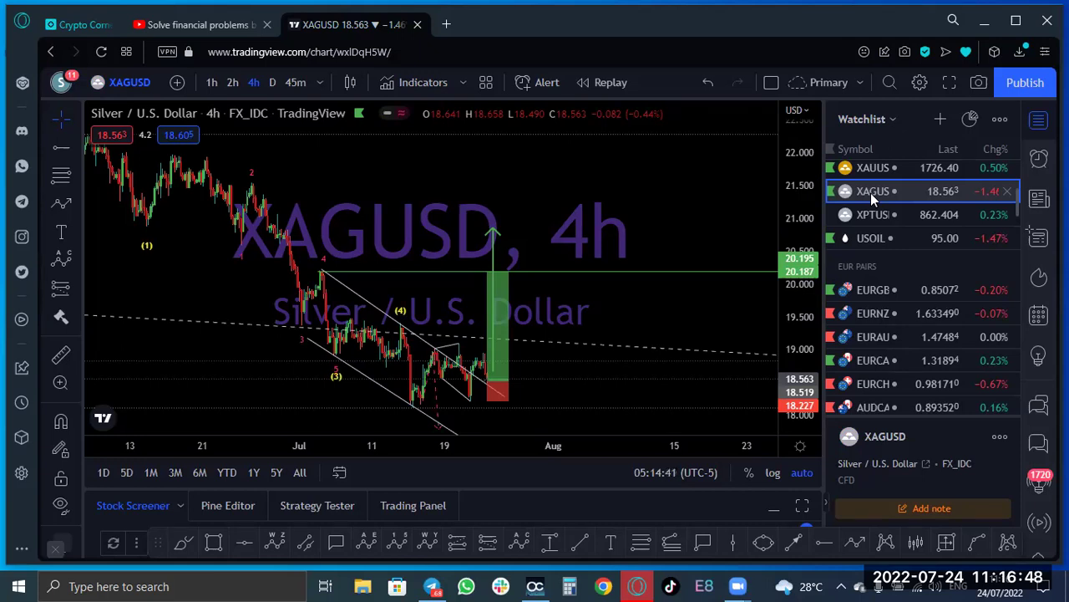
pyautogui.click(949, 82)
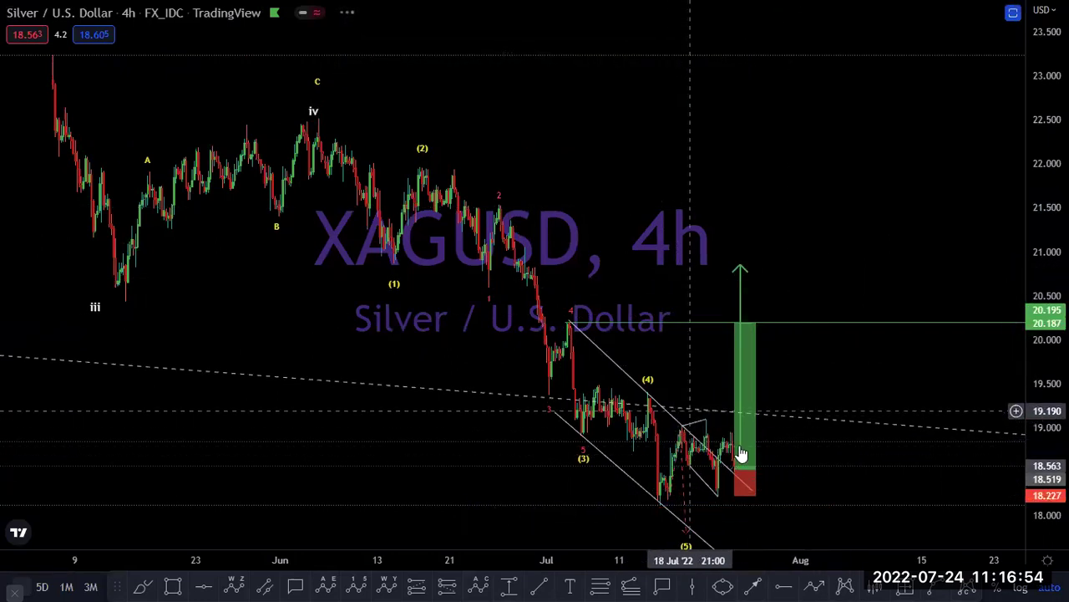
pyautogui.write('1H')
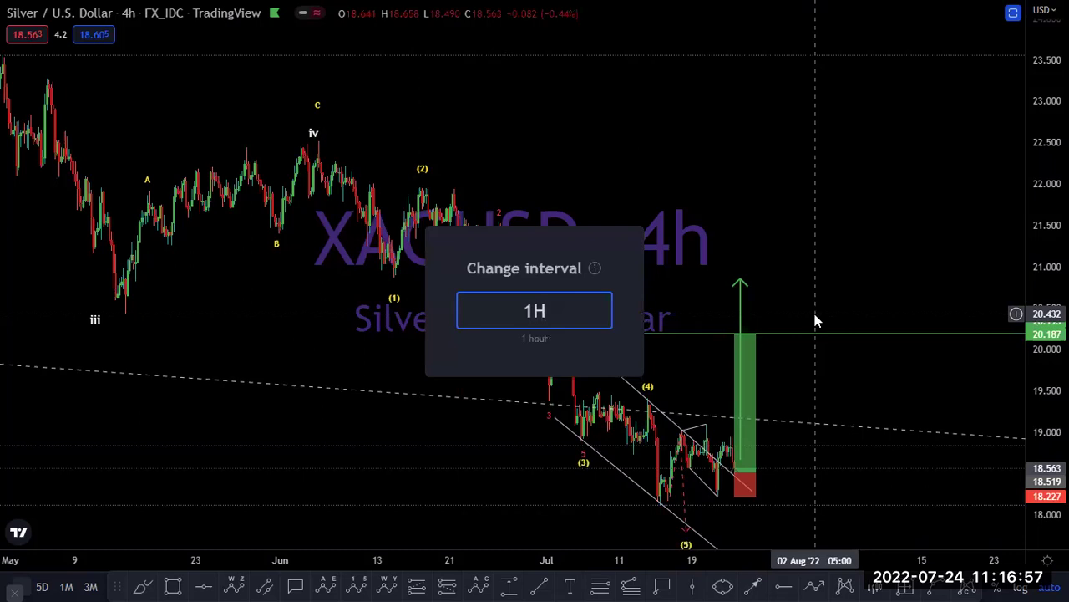
pyautogui.press('Return')
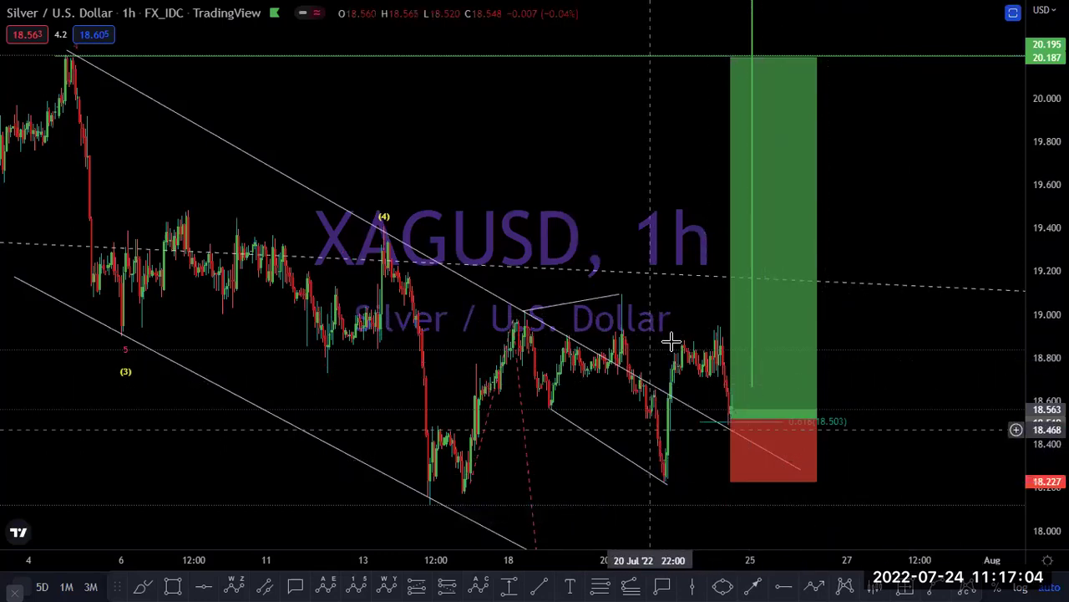
pyautogui.click(727, 403)
pyautogui.click(861, 470)
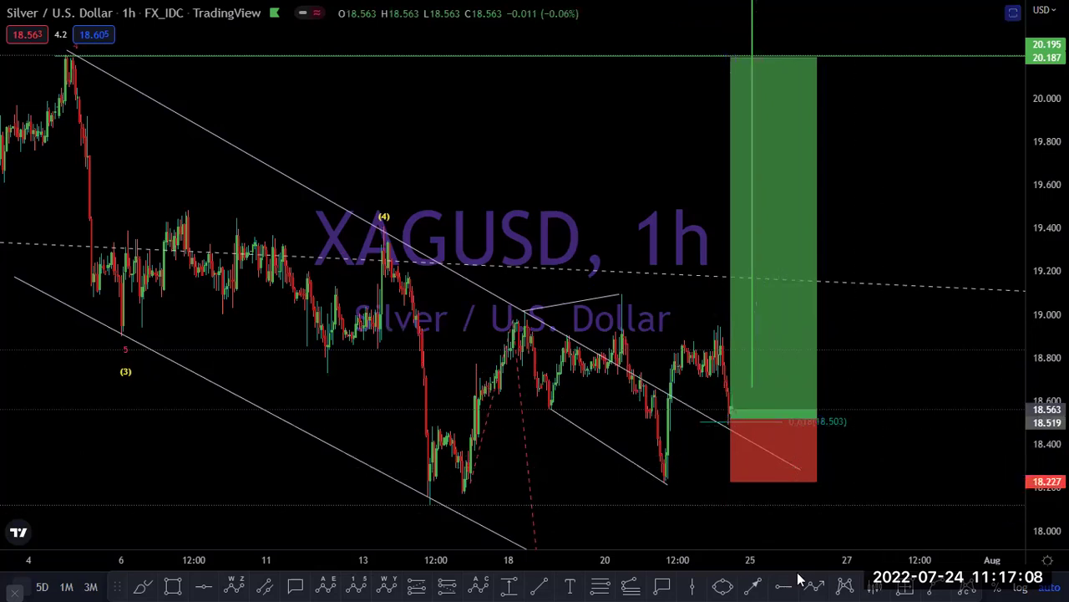
# Place a horizontal ray at 18.214 by the recent swing low on silver and label it "bullish stop loss" below the line.
pyautogui.click(786, 583)
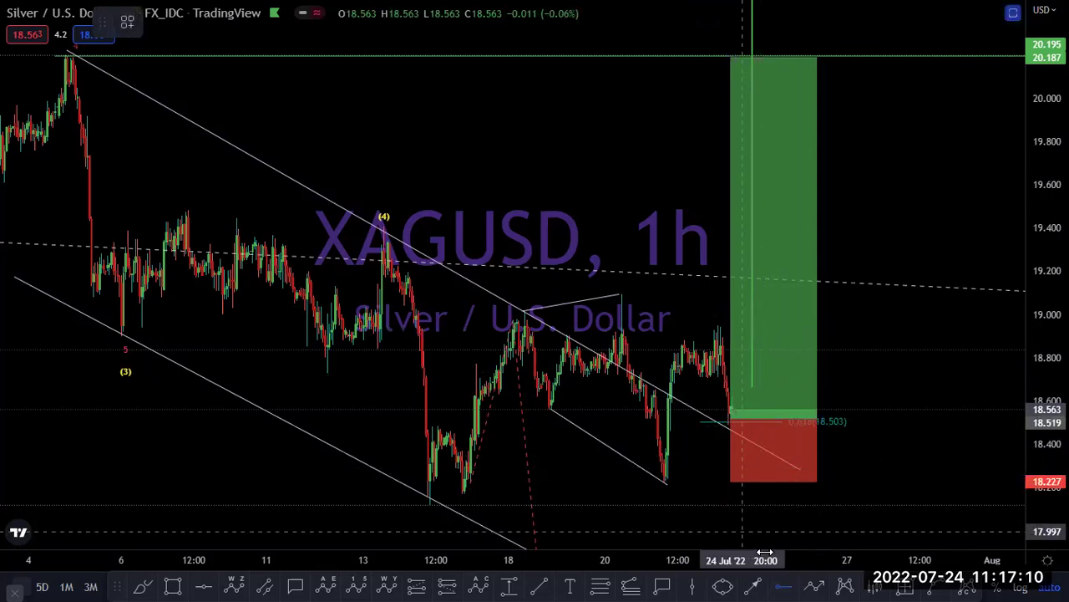
pyautogui.click(644, 486)
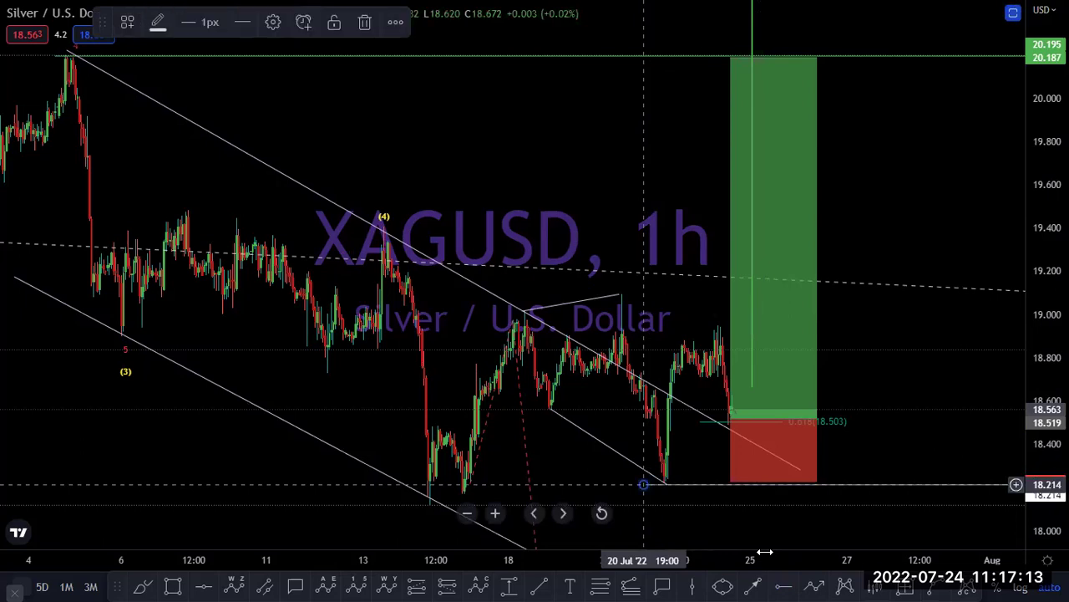
pyautogui.click(272, 23)
pyautogui.click(465, 447)
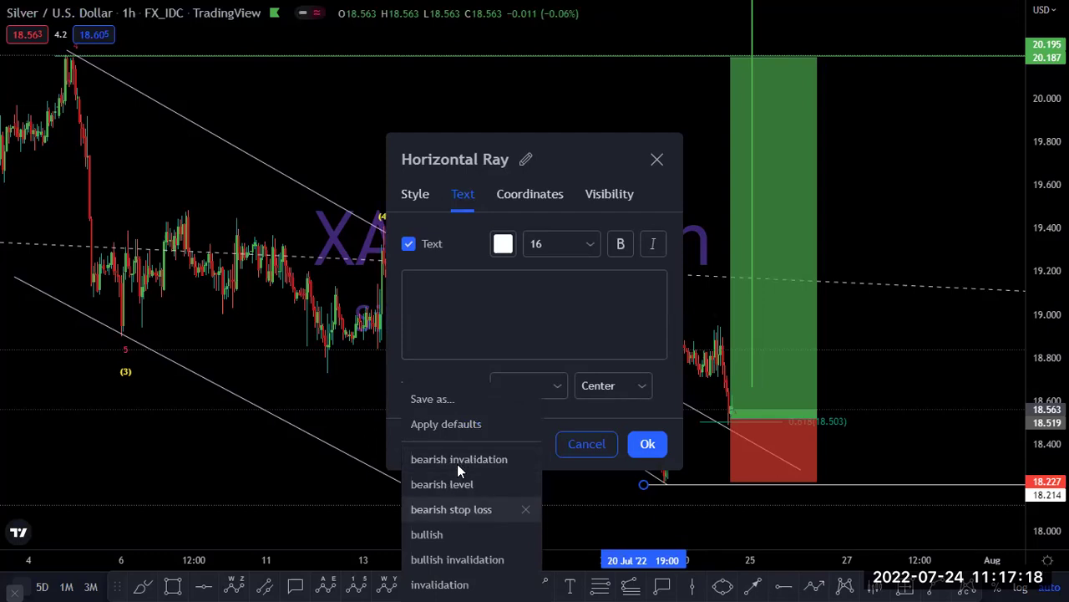
pyautogui.click(459, 470)
pyautogui.click(469, 447)
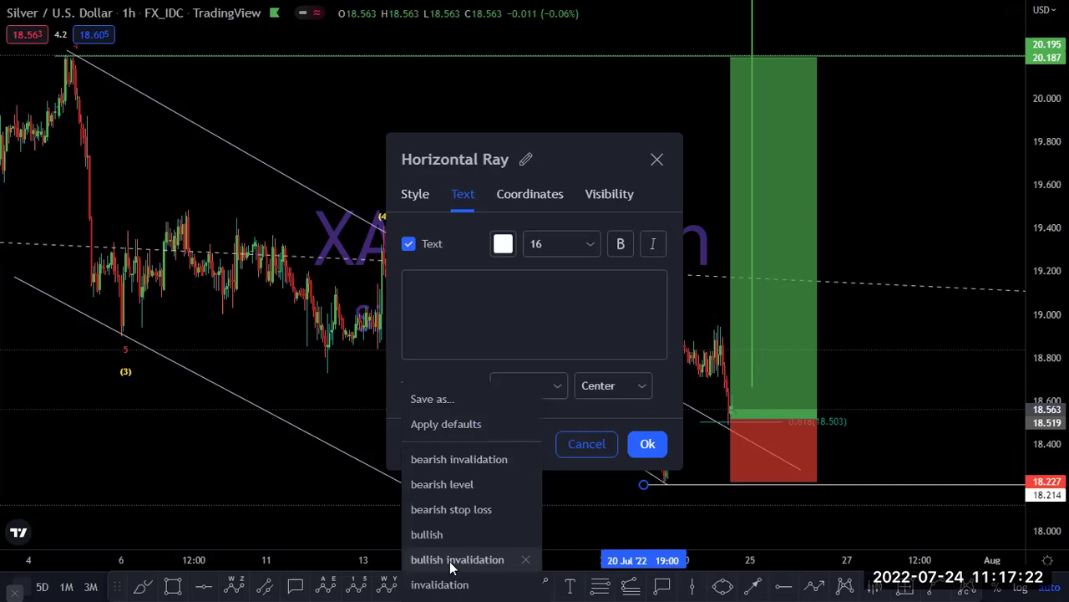
pyautogui.press('Escape')
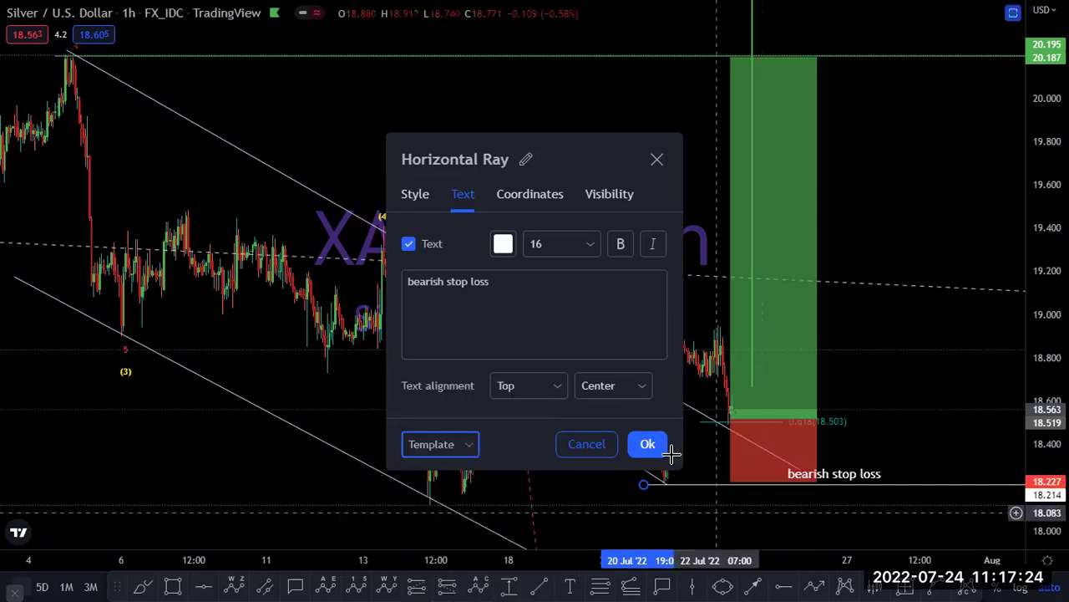
pyautogui.press('Return')
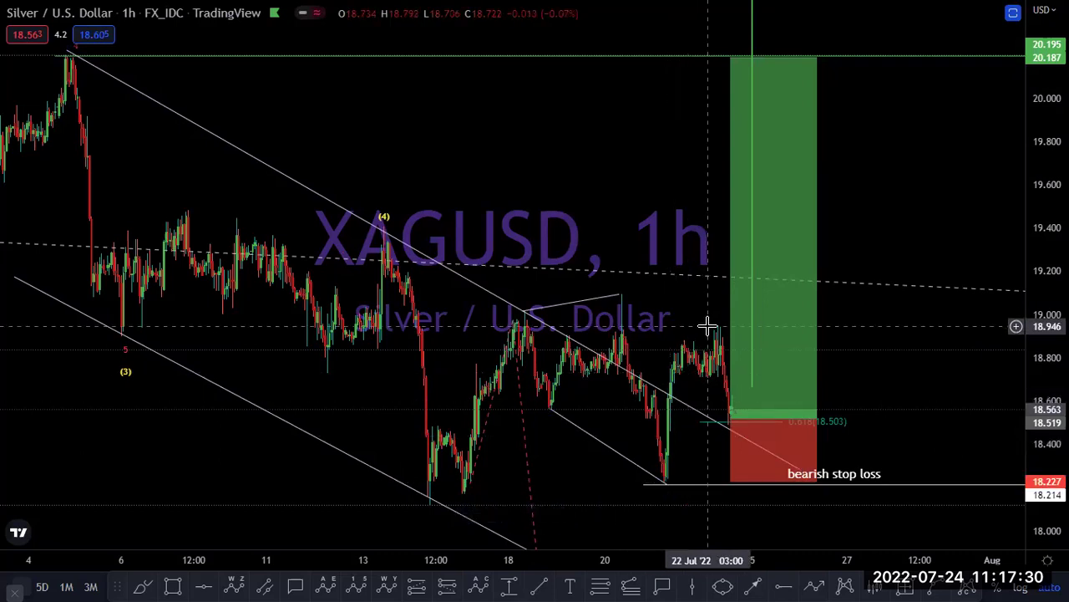
pyautogui.hotkey('ctrl', 'z')
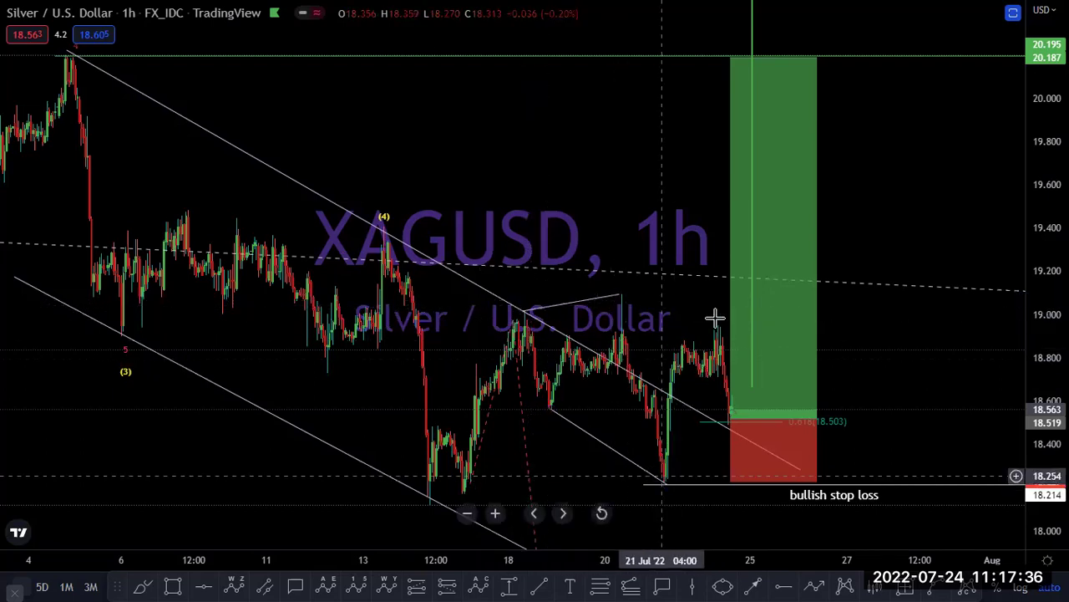
pyautogui.click(735, 419)
pyautogui.click(866, 359)
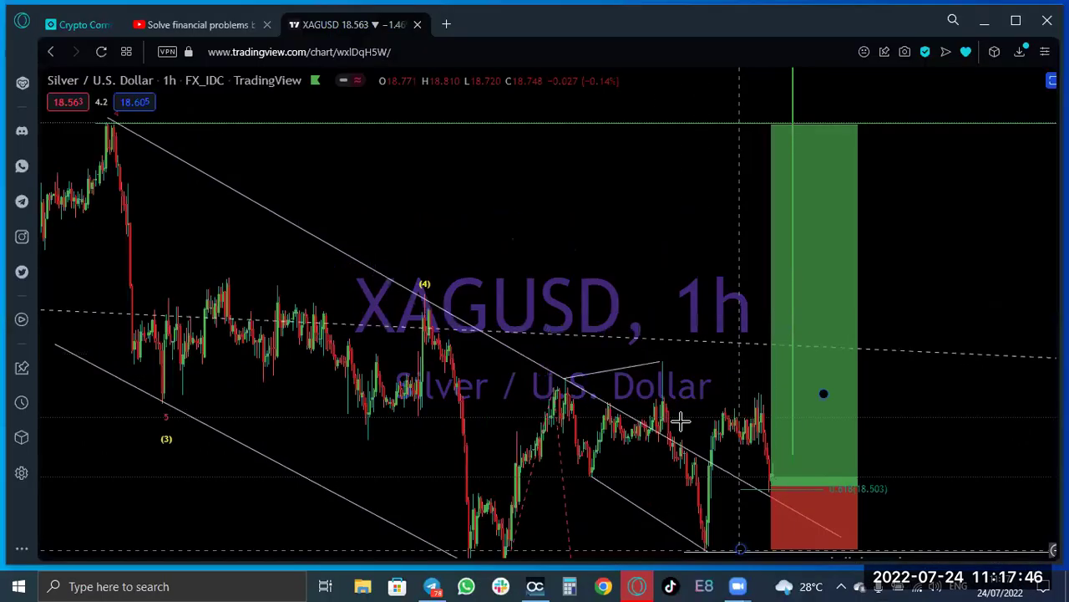
# Open XPTUSD from the commodities section of the watchlist and show its daily chart in full screen.
pyautogui.press('Escape')
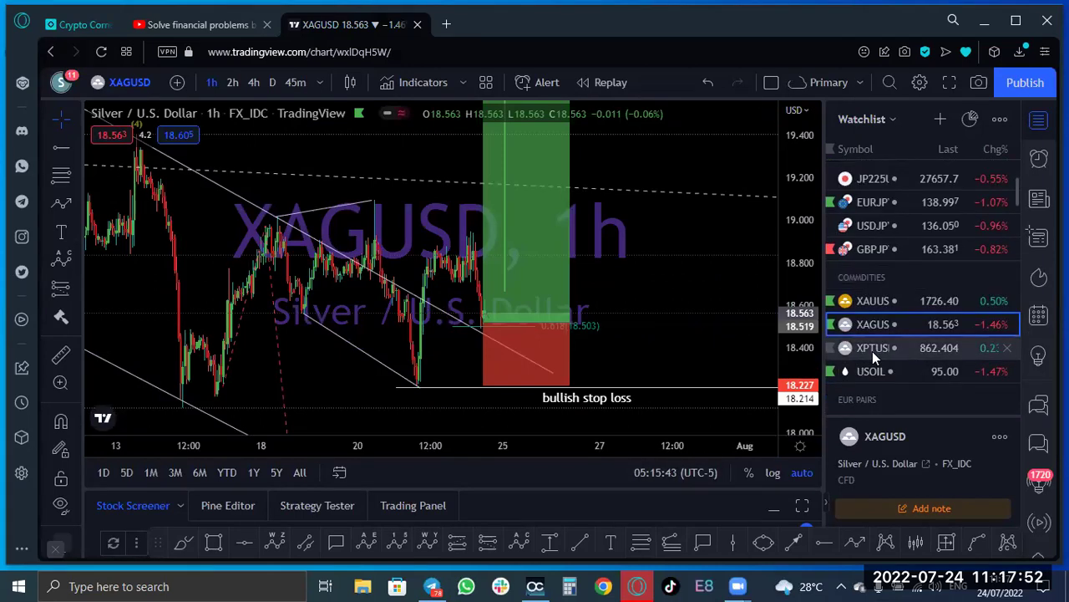
pyautogui.click(872, 351)
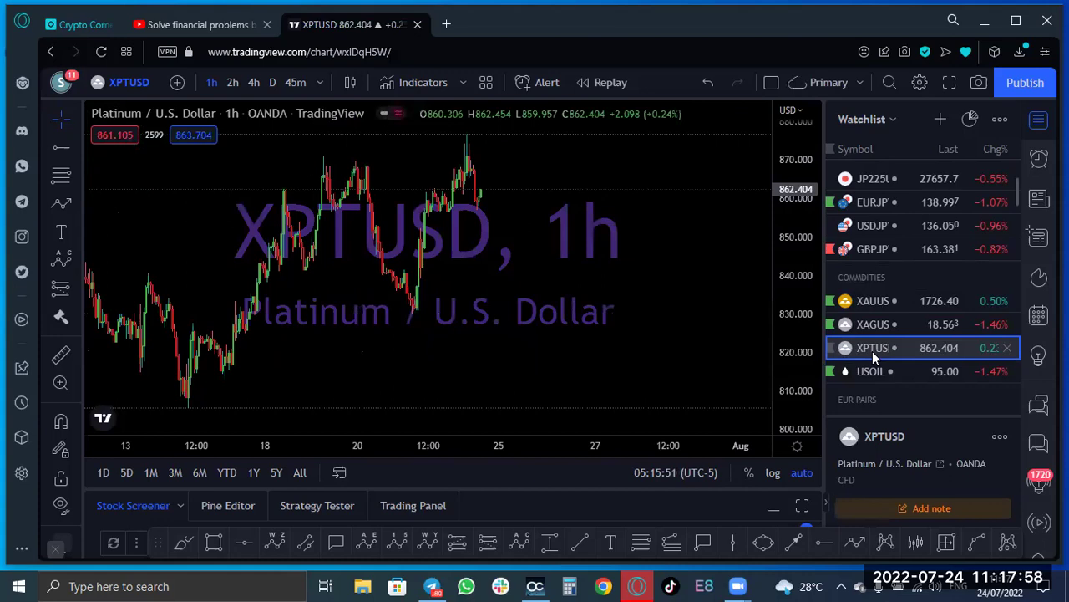
pyautogui.click(272, 82)
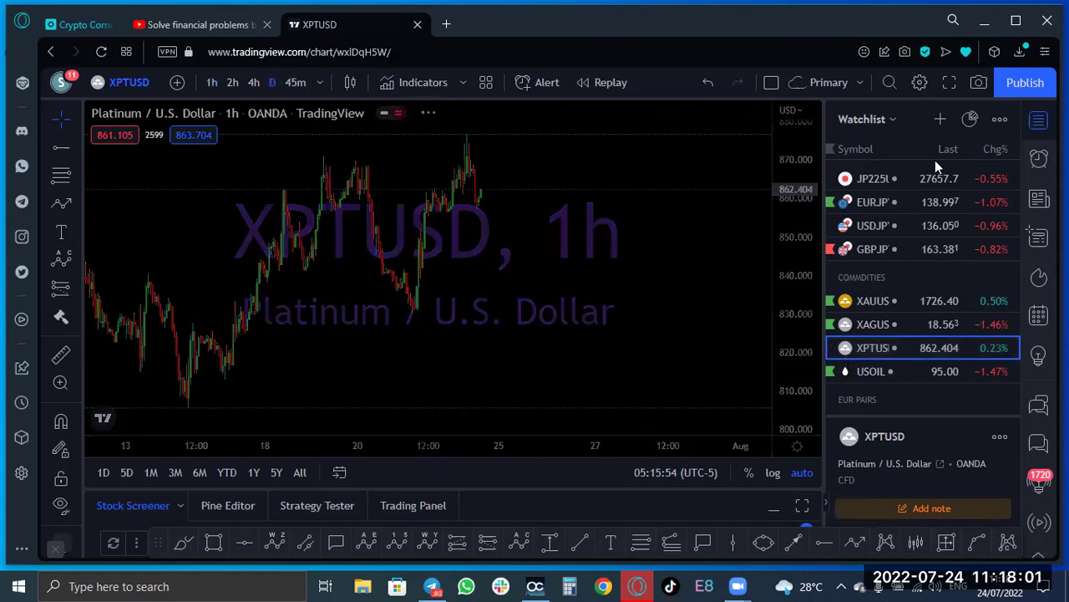
pyautogui.click(950, 82)
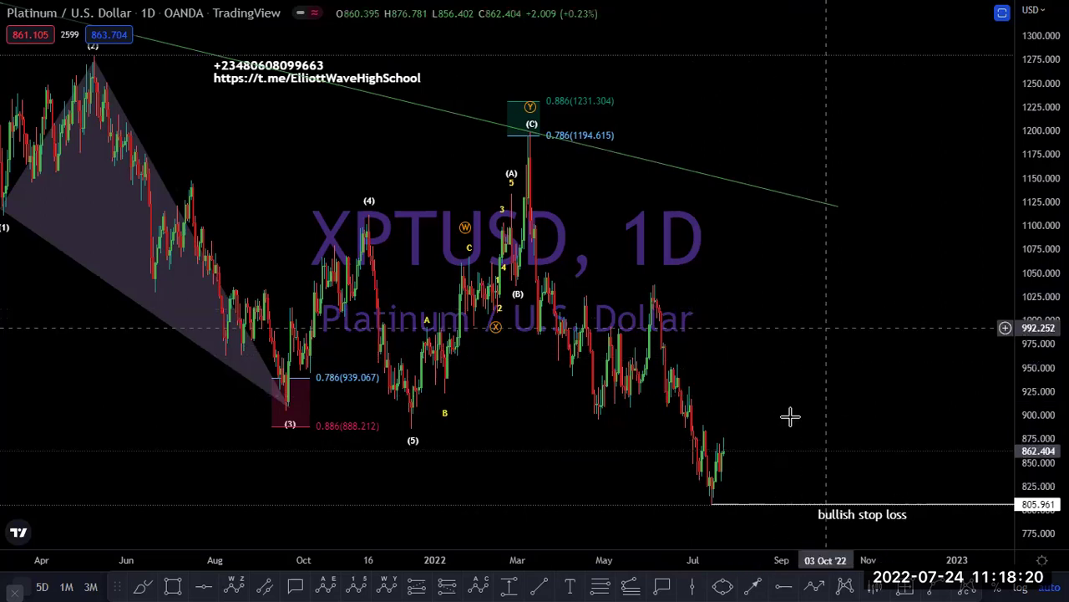
# Draw a trend-based Fibonacci extension on daily platinum from about 1200 down to about 941 and back up to about 1039.
pyautogui.click(631, 585)
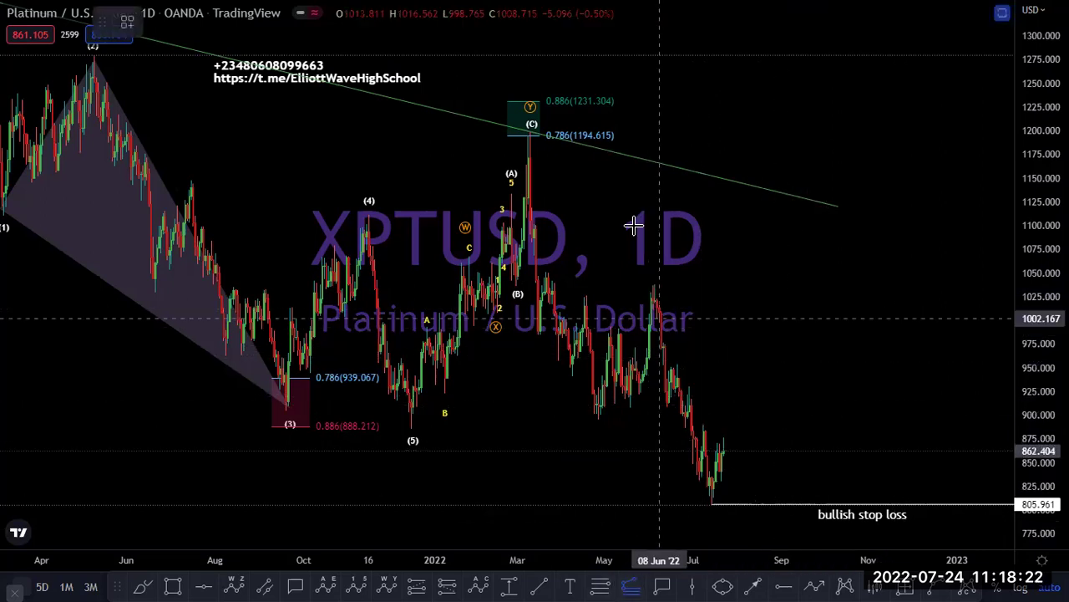
pyautogui.click(627, 131)
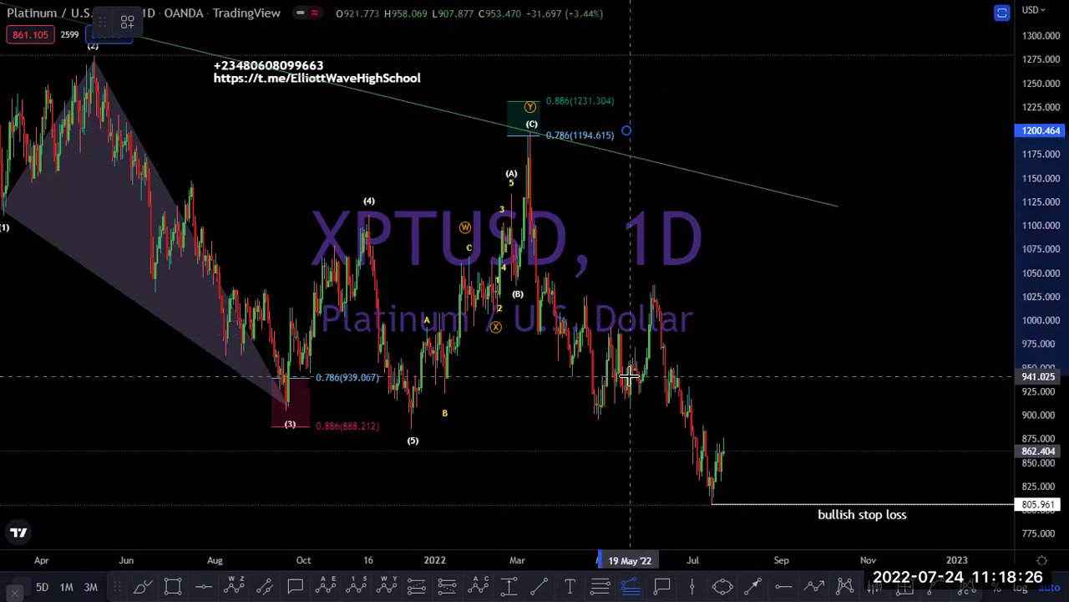
pyautogui.click(747, 283)
pyautogui.press('Escape')
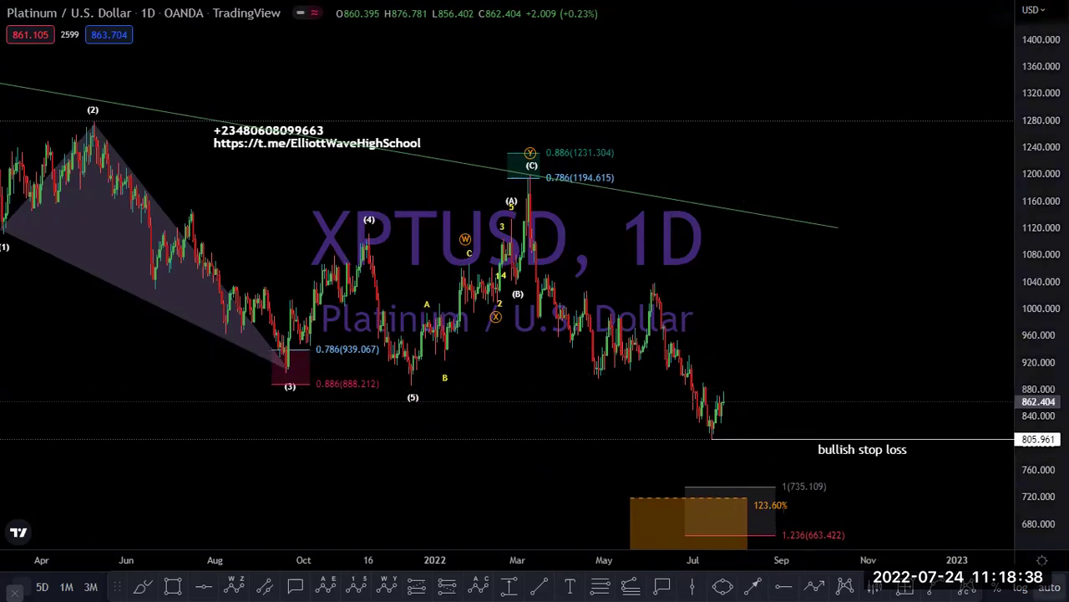
pyautogui.doubleClick(1036, 351)
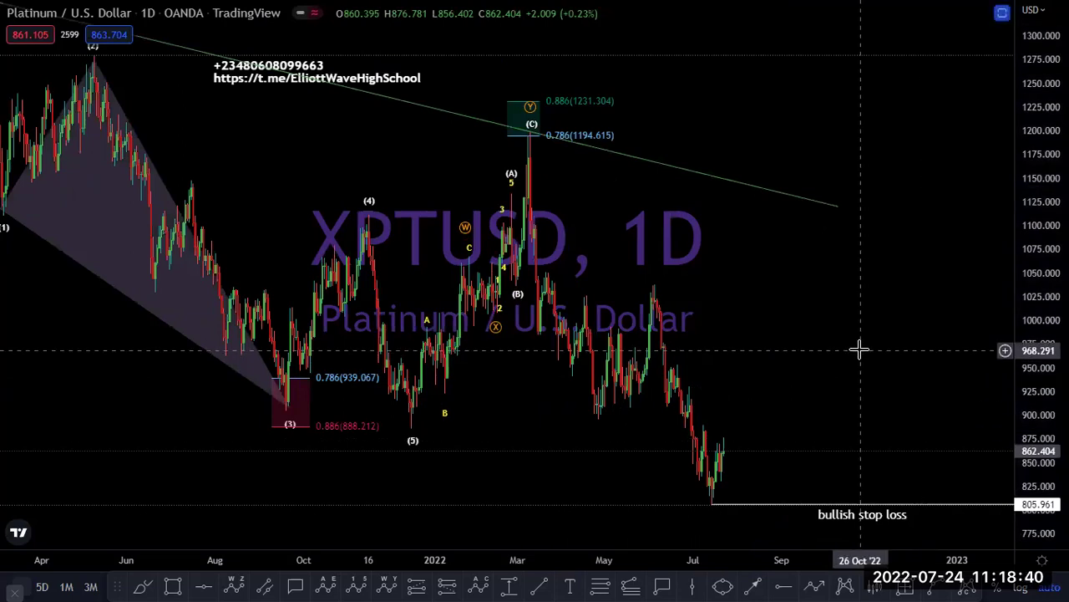
# Review platinum on the 4-hour interval and then the 1-hour interval, checking the long position's stop and risk/reward figures.
pyautogui.write('4h')
pyautogui.press('Return')
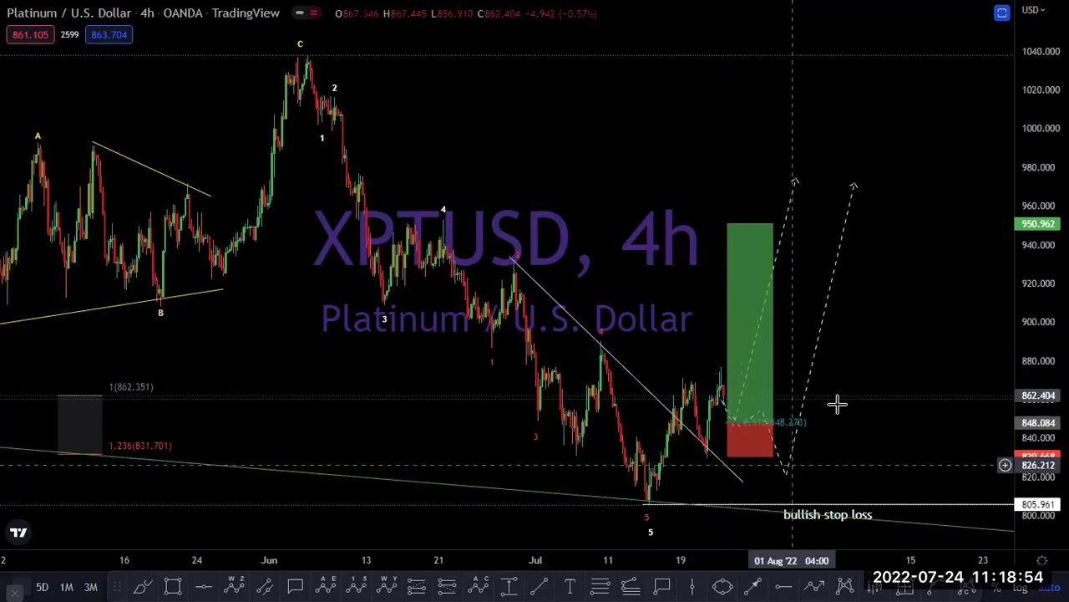
pyautogui.write('1')
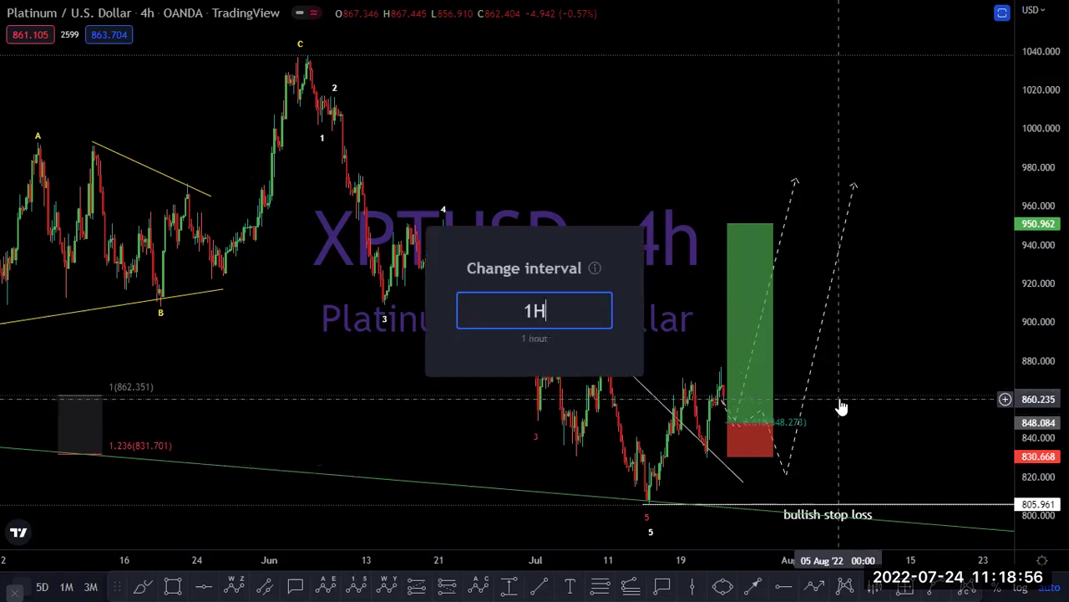
pyautogui.write('h')
pyautogui.press('Return')
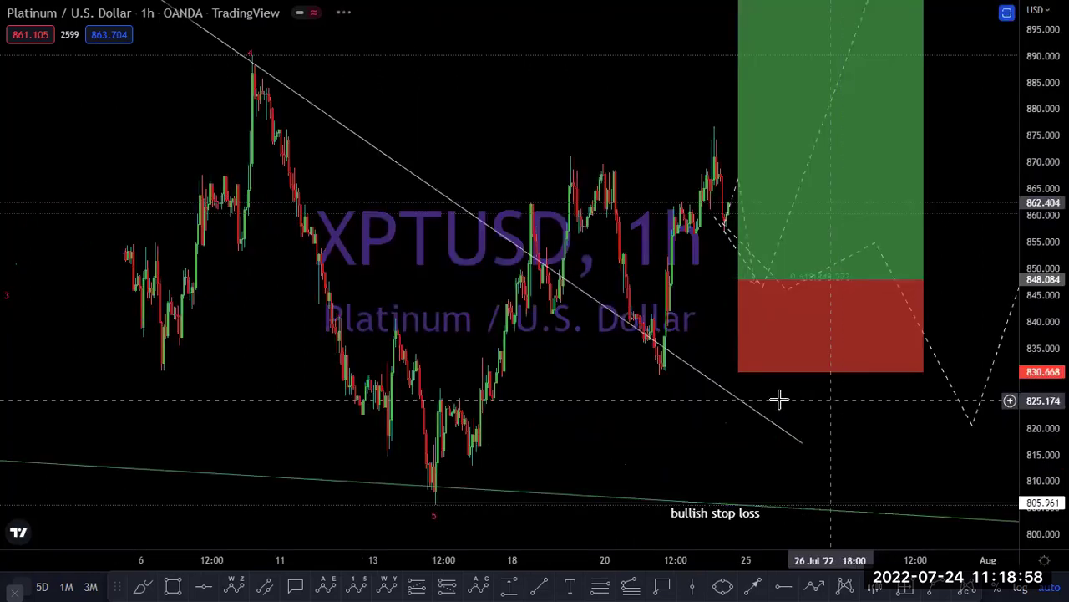
pyautogui.hscroll(3, 833, 443)
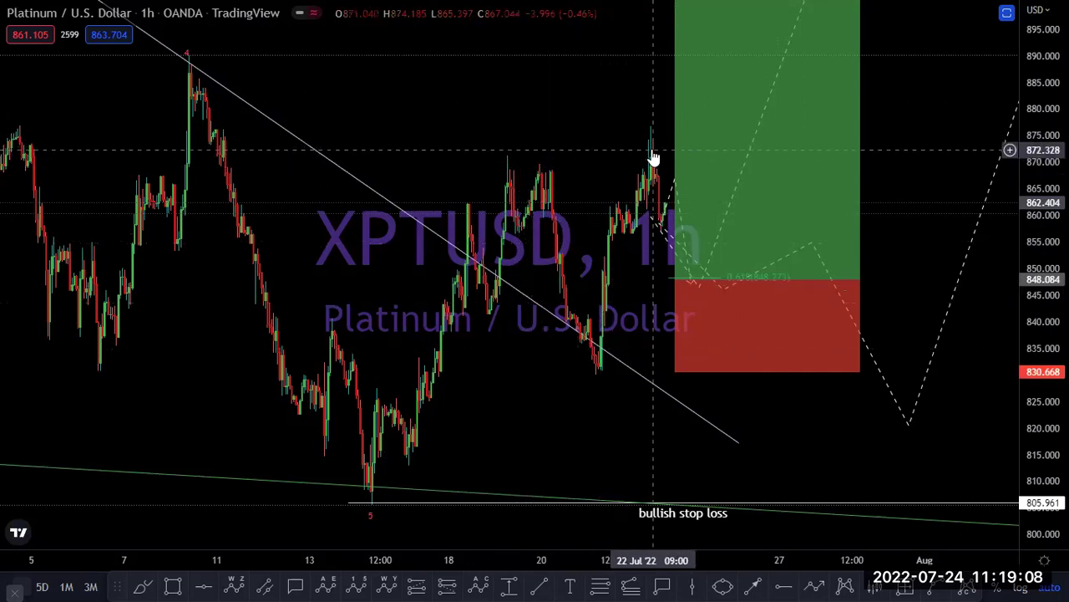
pyautogui.click(707, 298)
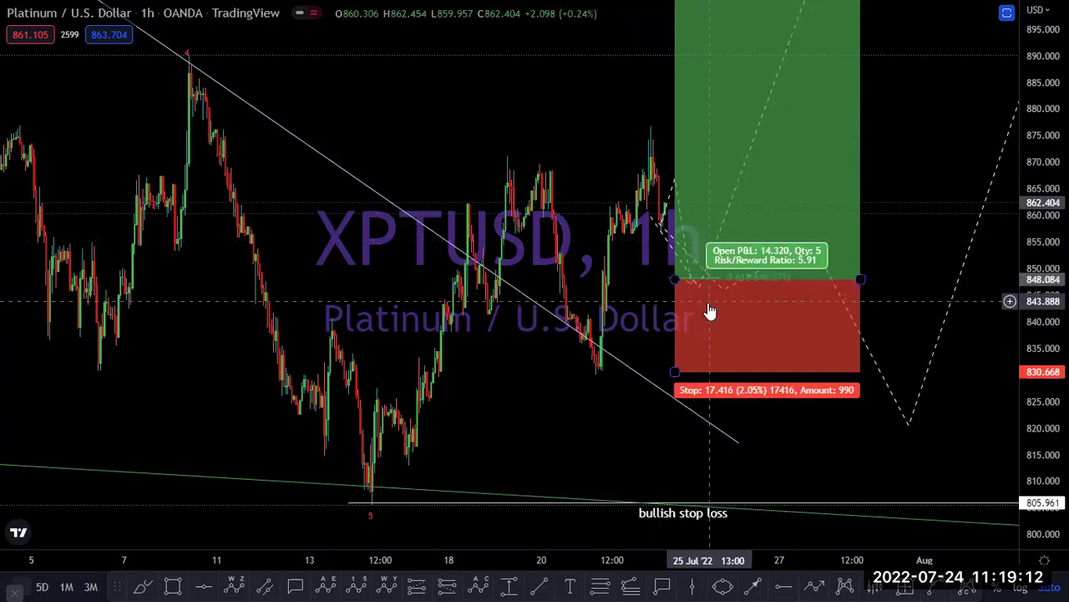
pyautogui.click(551, 232)
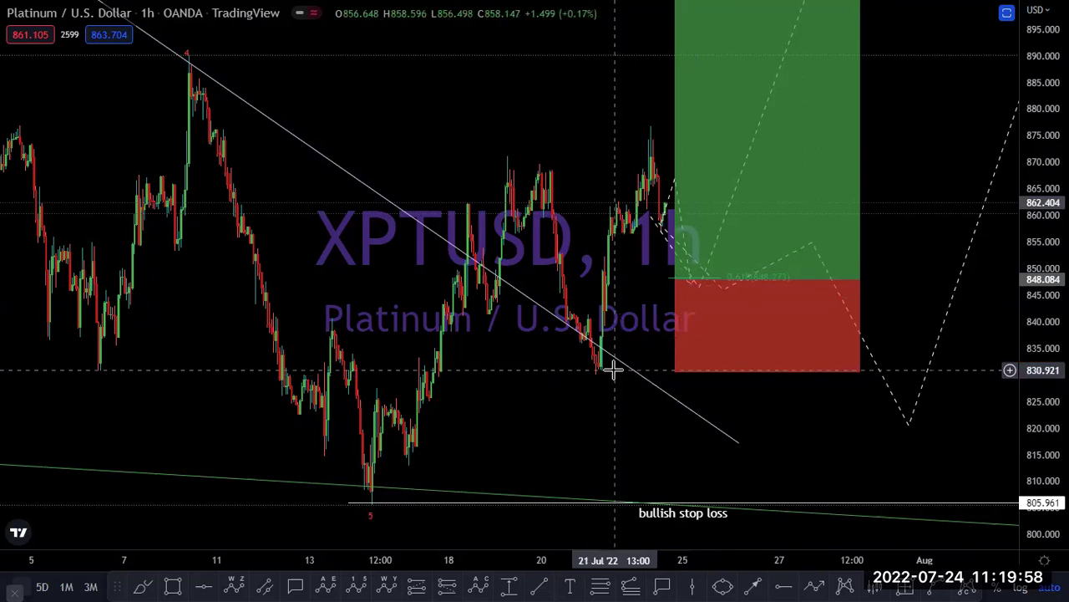
# Place a horizontal ray at 830.184 by the recent swing low on platinum and apply the "bullish stop loss" template.
pyautogui.click(785, 584)
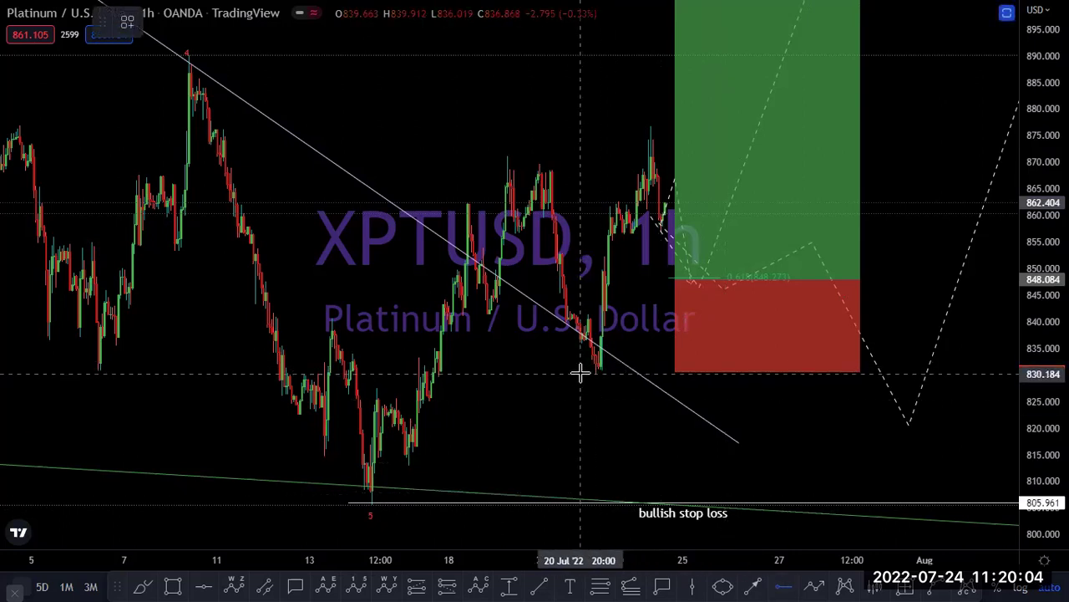
pyautogui.click(580, 373)
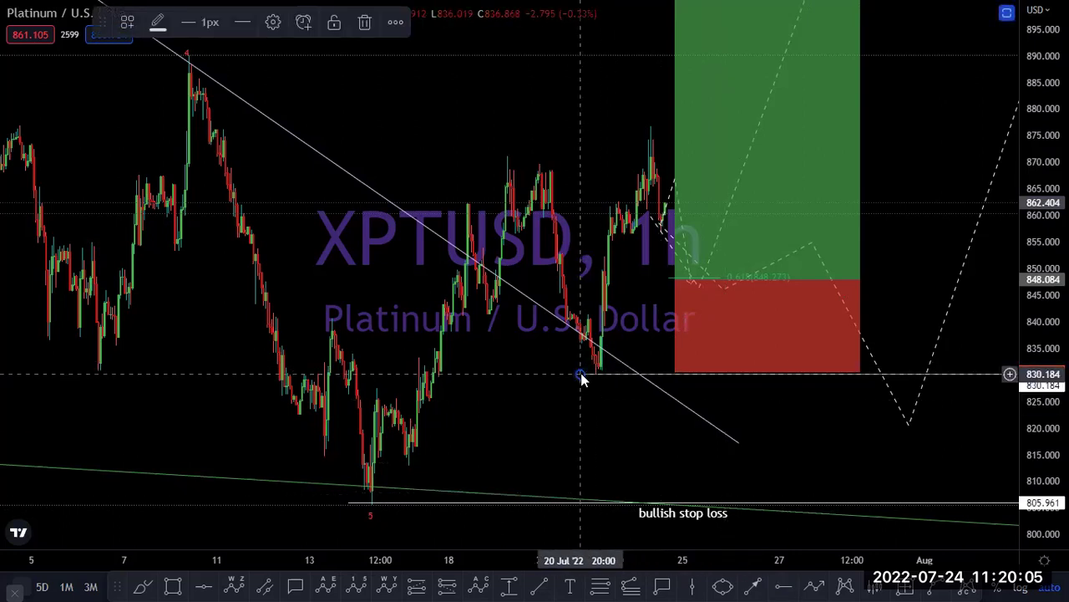
pyautogui.click(273, 25)
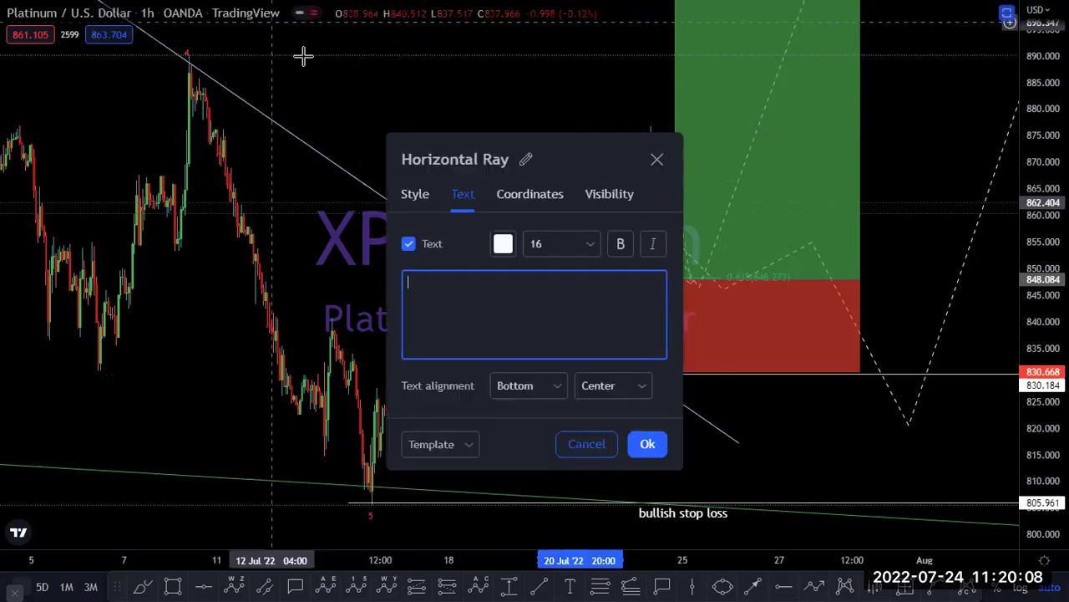
pyautogui.click(469, 444)
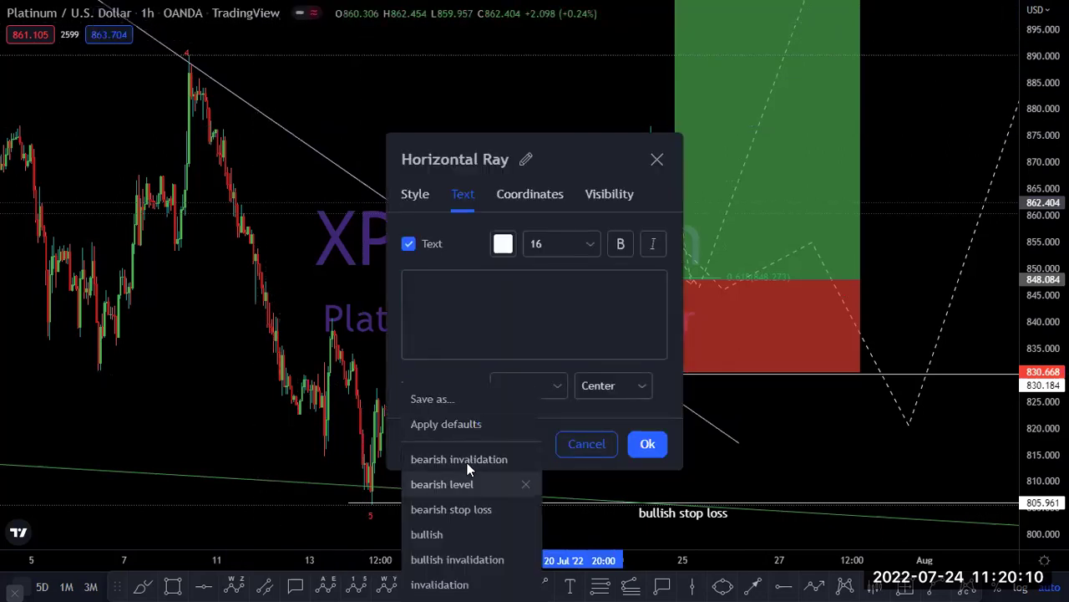
pyautogui.click(463, 559)
pyautogui.click(771, 454)
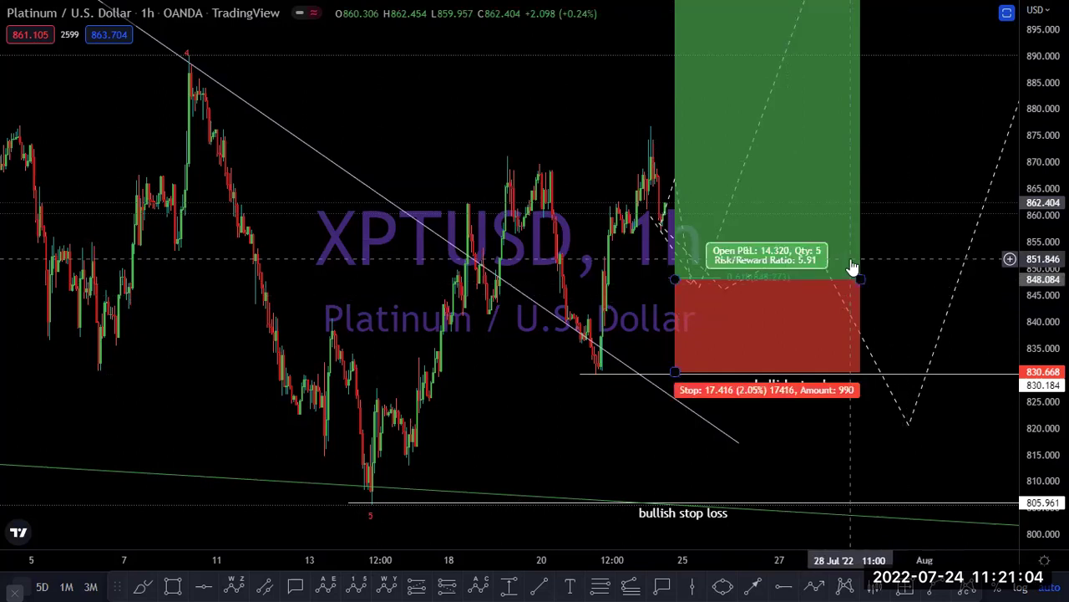
# Open USOIL from the commodities section of the watchlist and show its daily chart in full screen.
pyautogui.press('Escape')
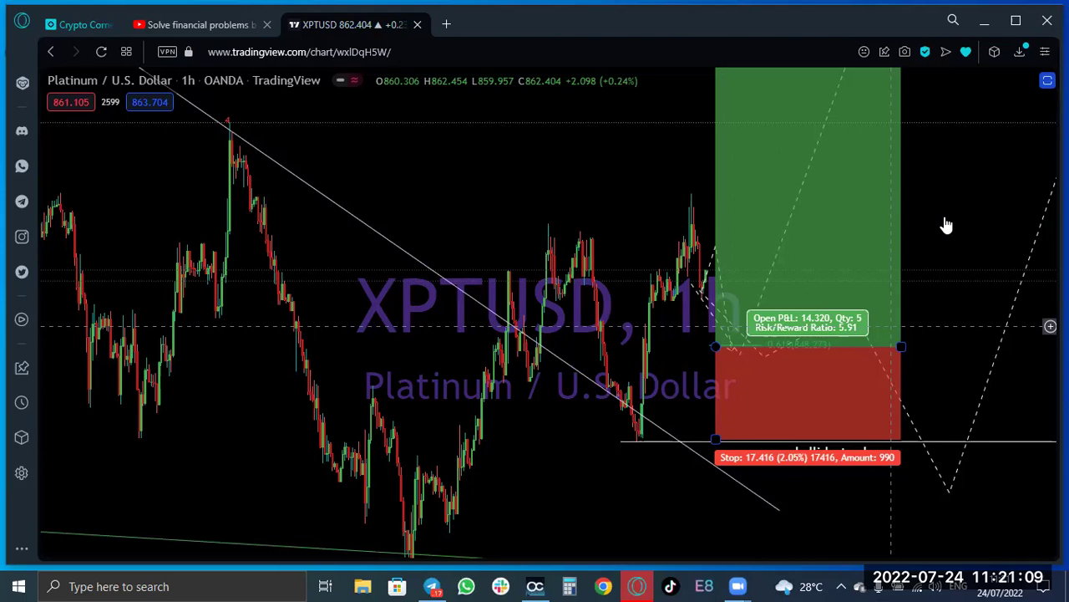
pyautogui.press('Escape')
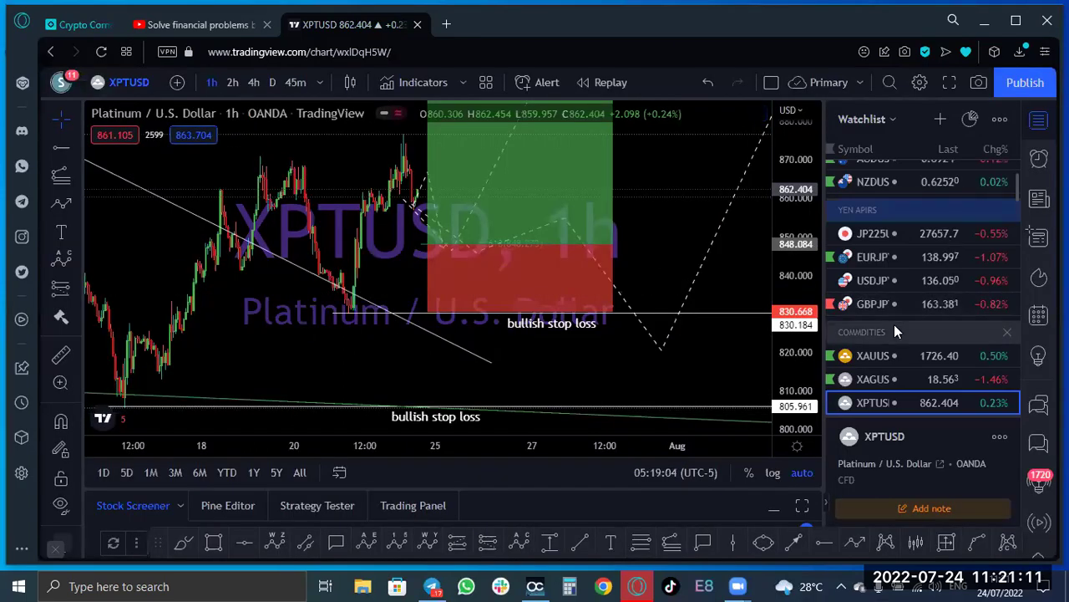
pyautogui.scroll(-1, 894, 326)
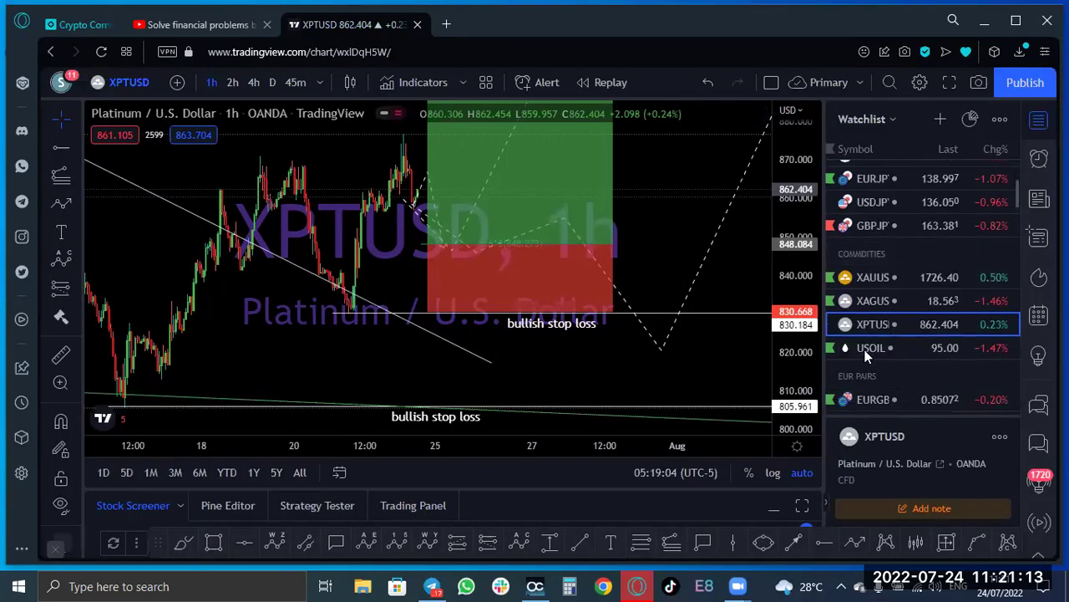
pyautogui.click(869, 347)
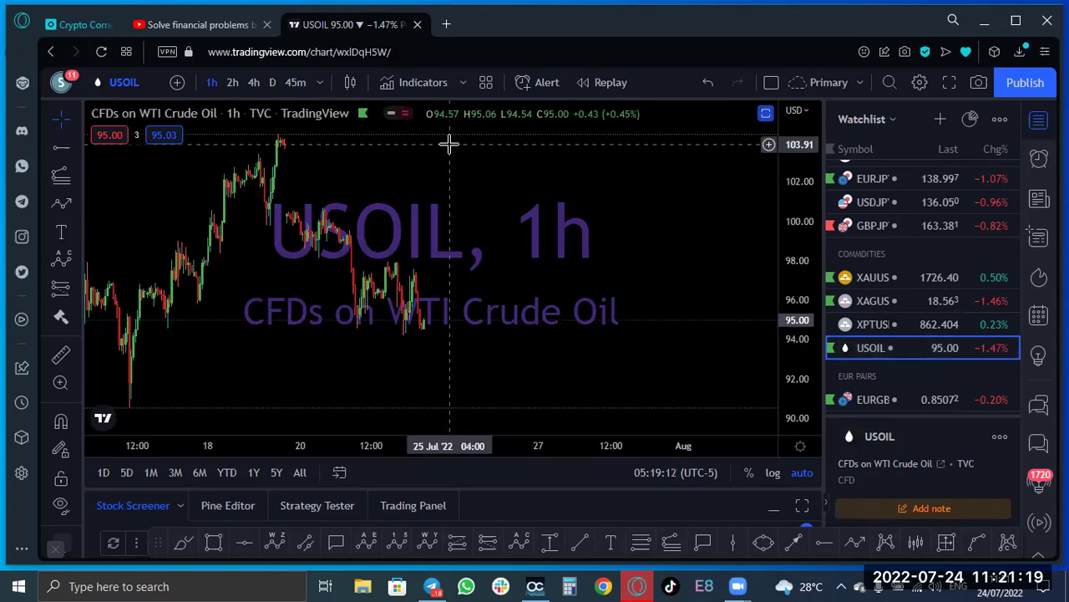
pyautogui.click(271, 82)
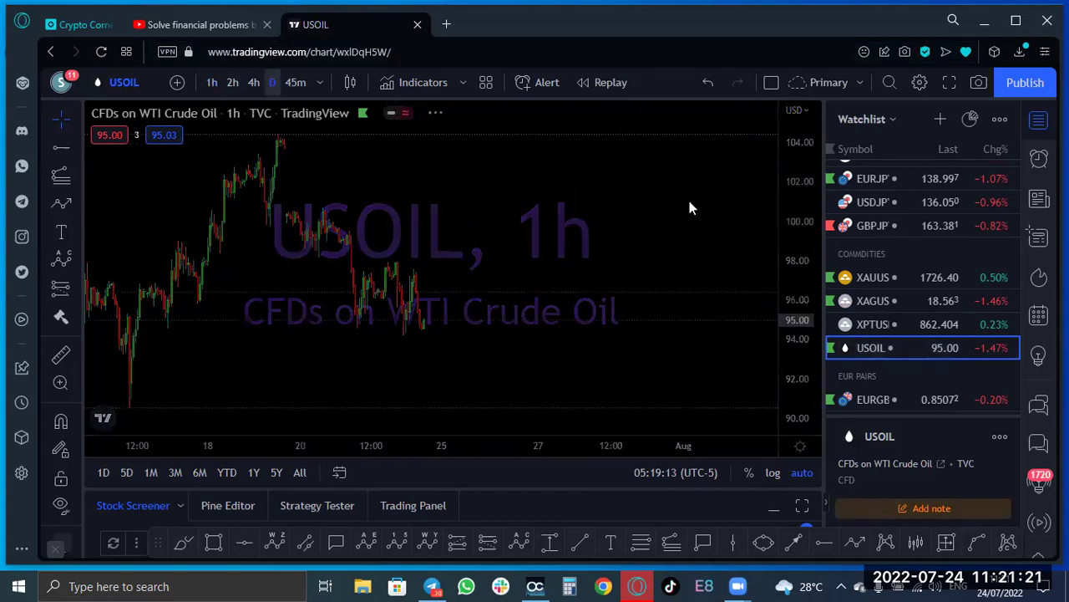
pyautogui.click(948, 83)
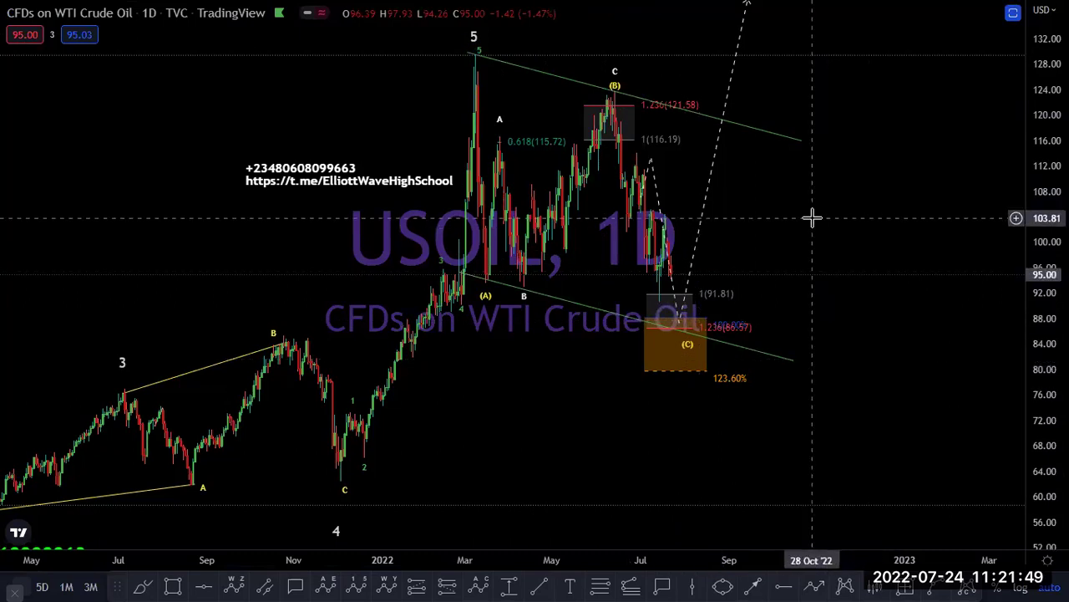
# Review crude oil on the 4-hour interval, then switch its chart to the 1-hour interval.
pyautogui.write('4H')
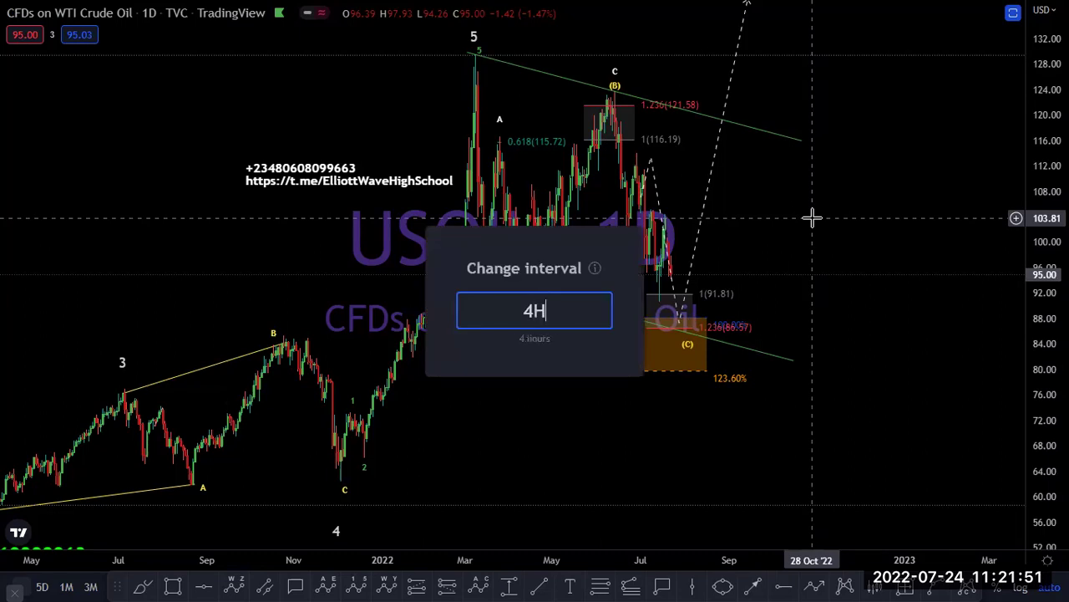
pyautogui.press('Return')
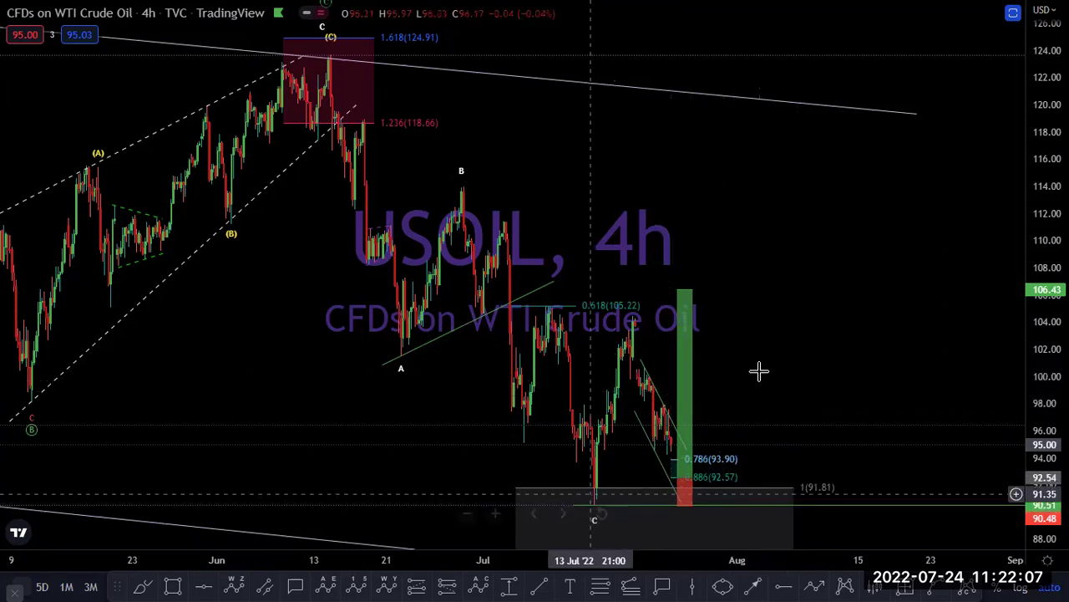
pyautogui.write('1H')
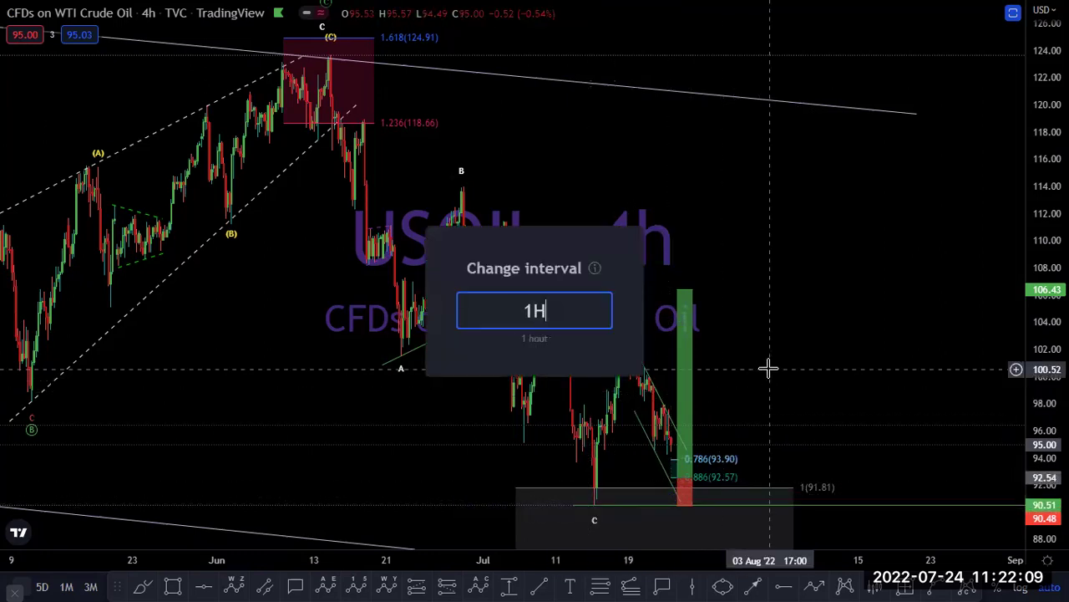
pyautogui.press('Return')
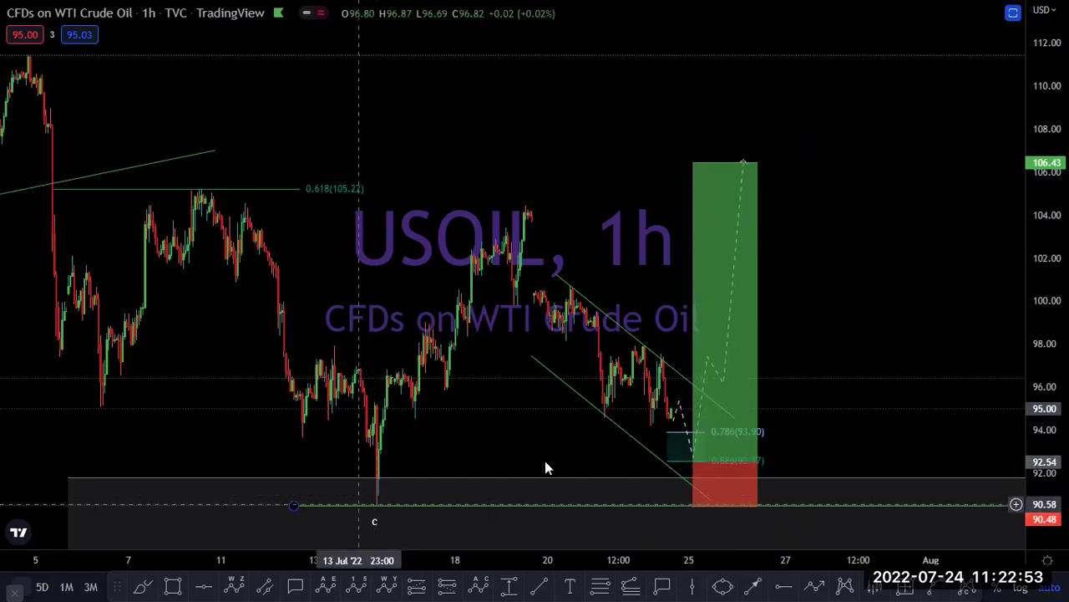
# Apply the "bullish stop loss" template to the existing horizontal ray at 90.51 on the crude oil chart.
pyautogui.click(890, 507)
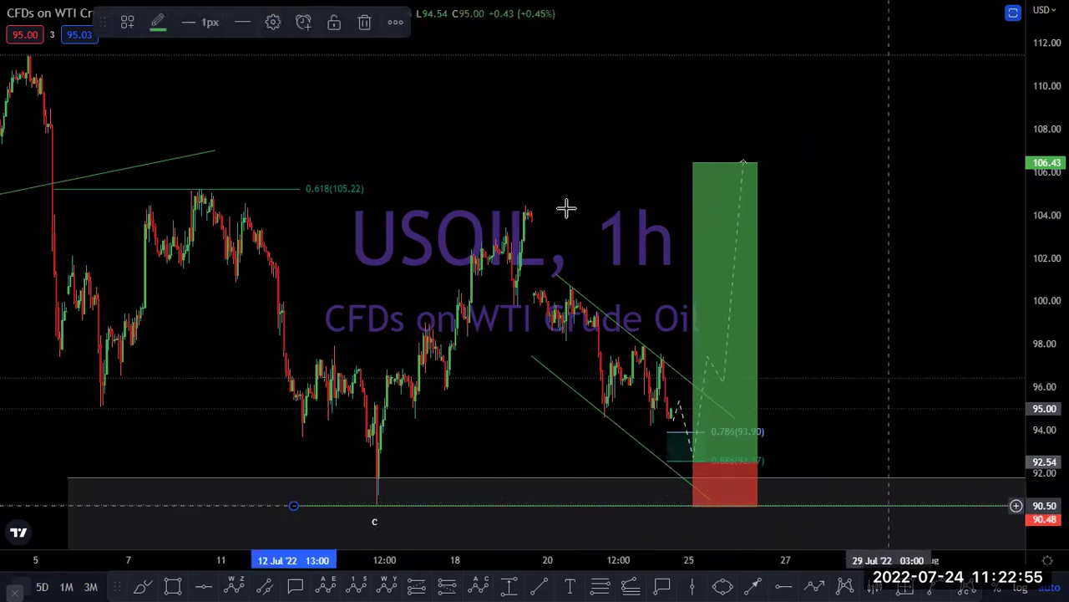
pyautogui.click(272, 20)
pyautogui.click(468, 445)
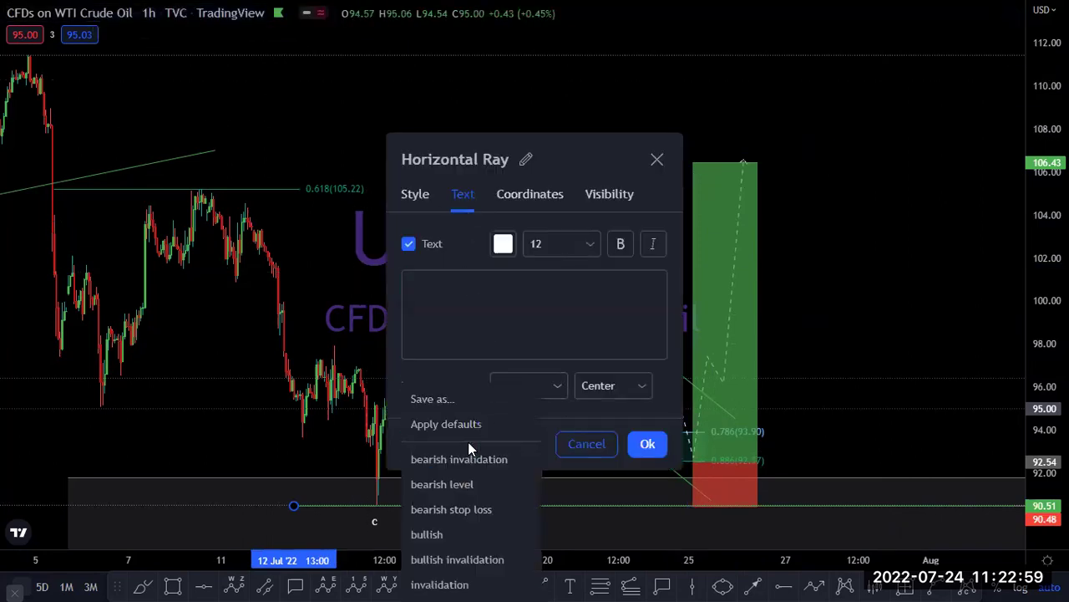
pyautogui.click(457, 559)
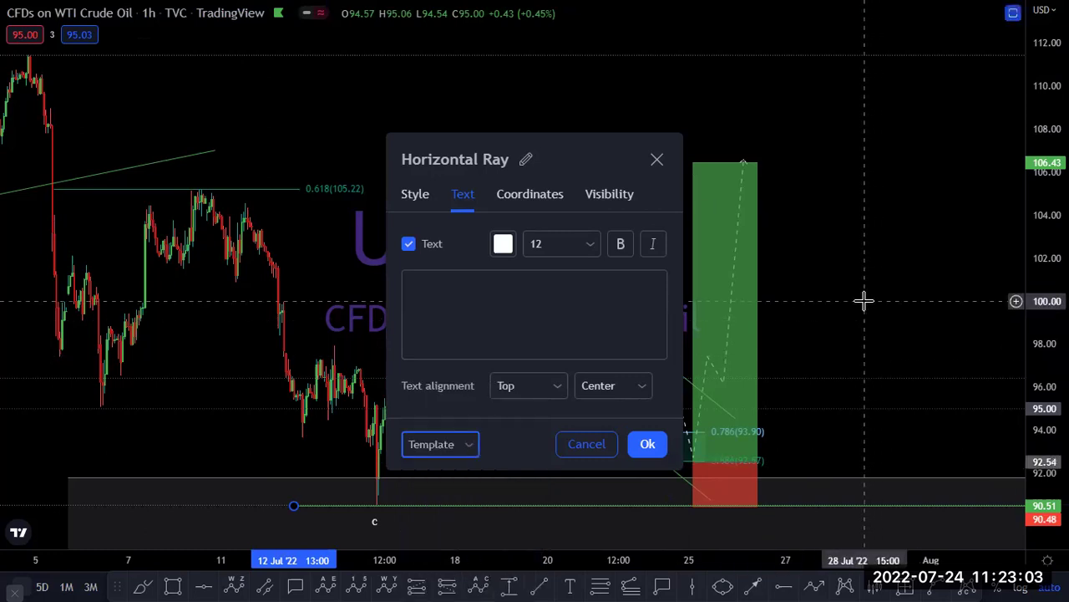
pyautogui.click(864, 300)
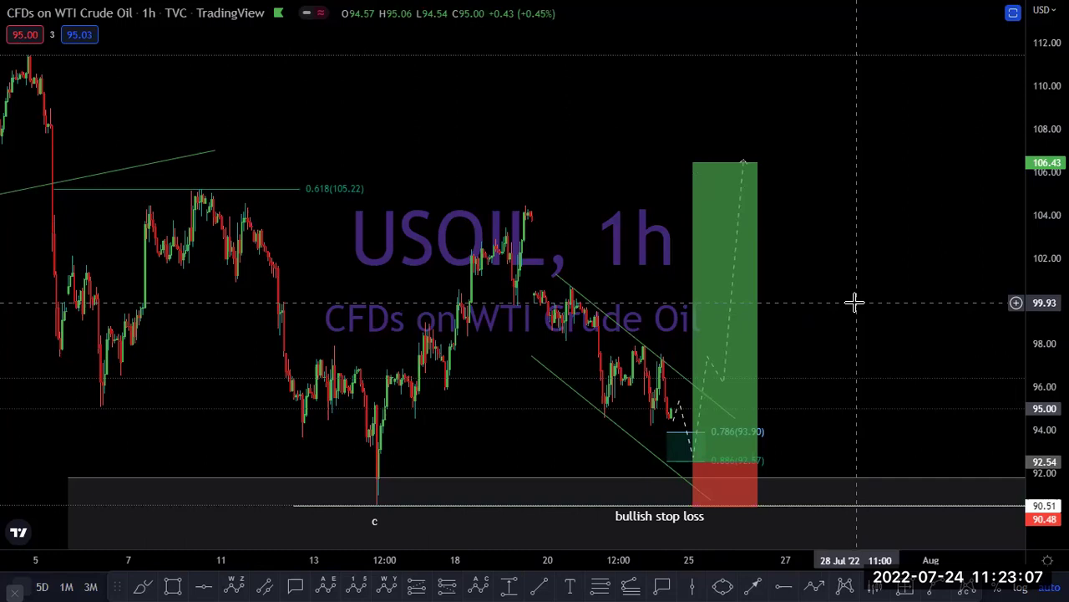
# Open US100 from the indices further down the watchlist and show its daily chart in full screen.
pyautogui.press('Escape')
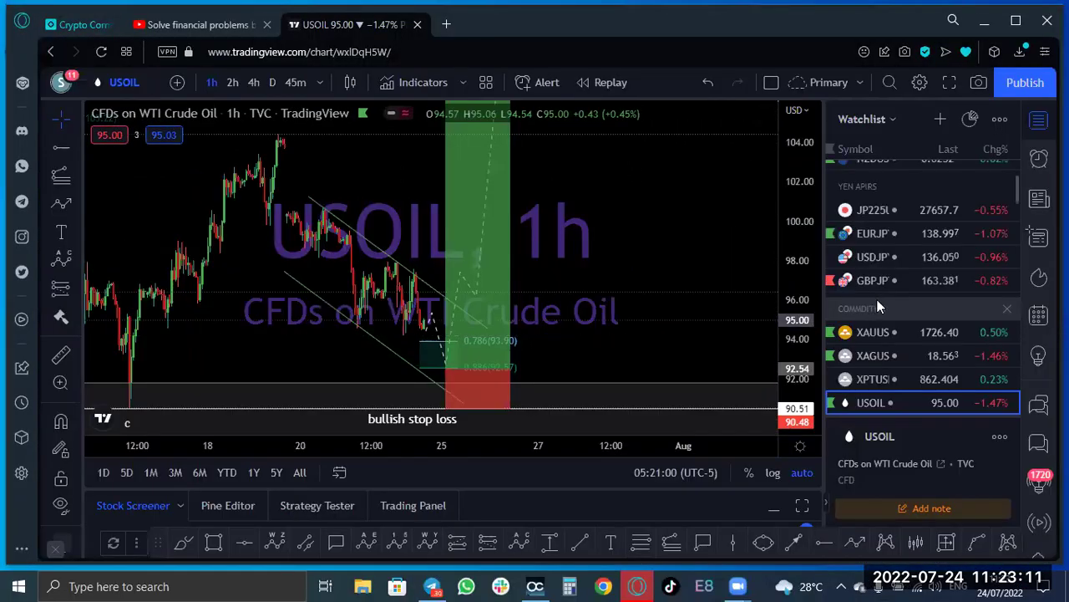
pyautogui.scroll(3, 917, 307)
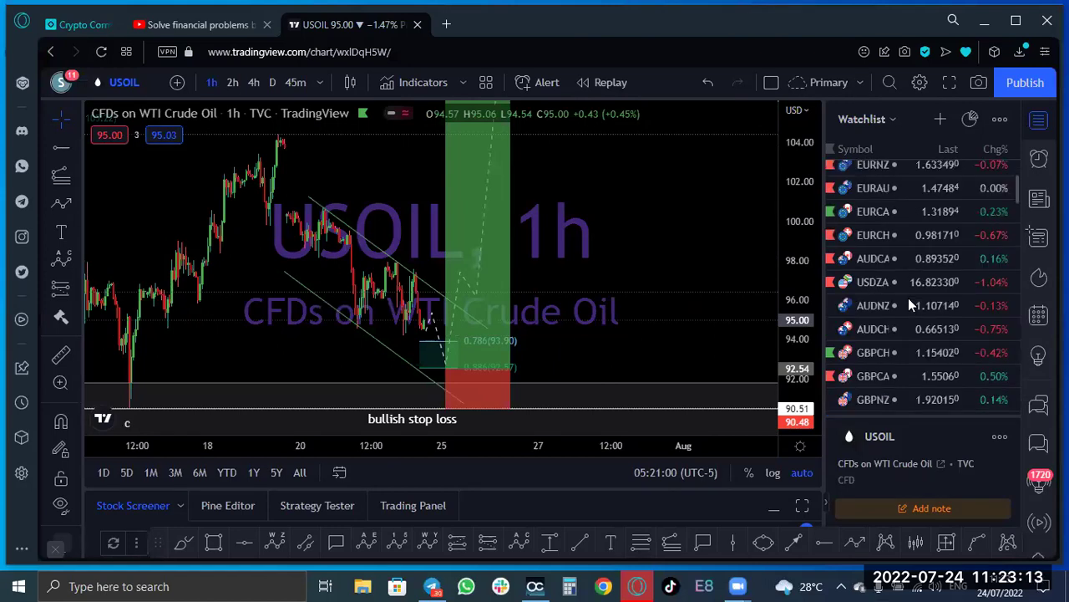
pyautogui.scroll(-4, 908, 297)
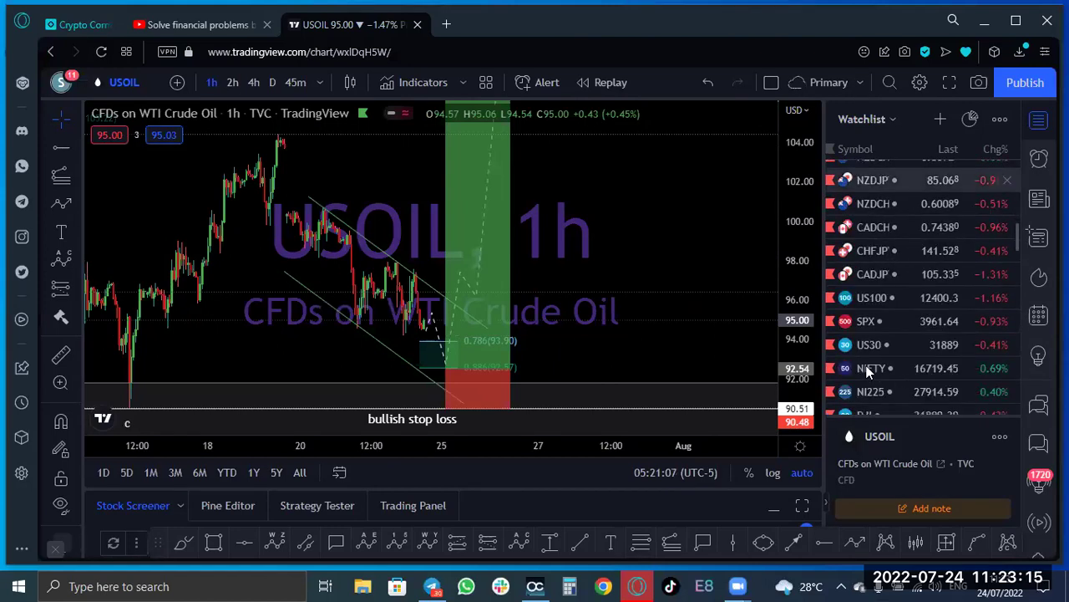
pyautogui.click(877, 294)
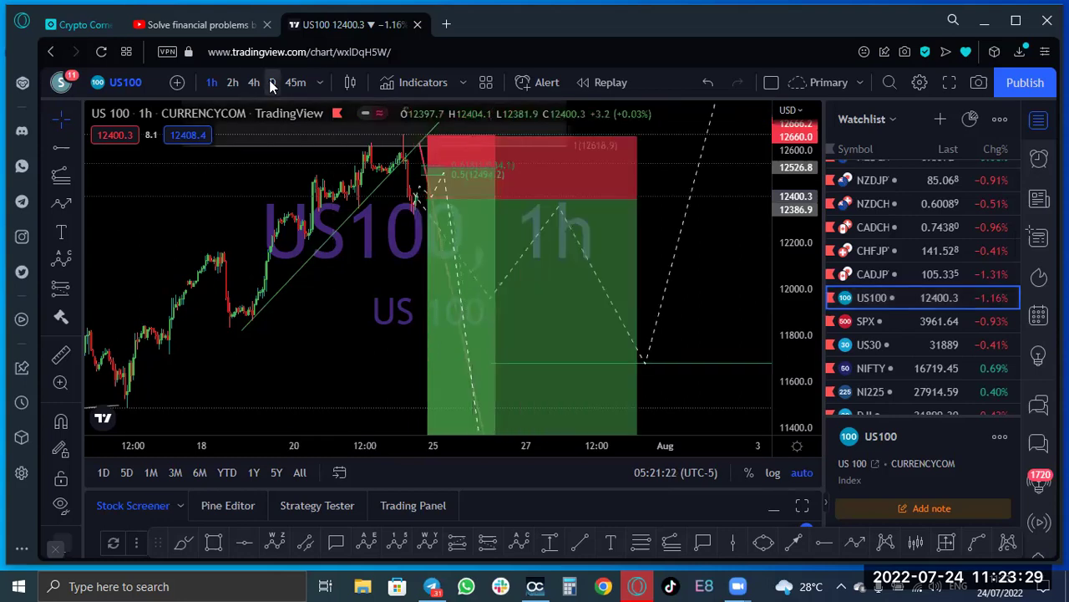
pyautogui.click(270, 81)
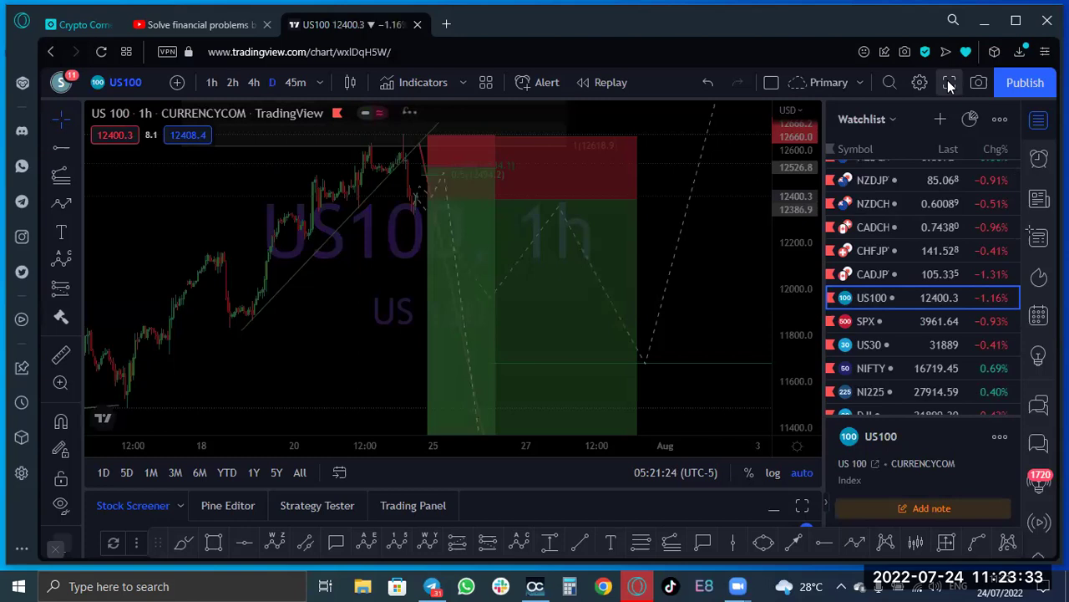
pyautogui.click(949, 82)
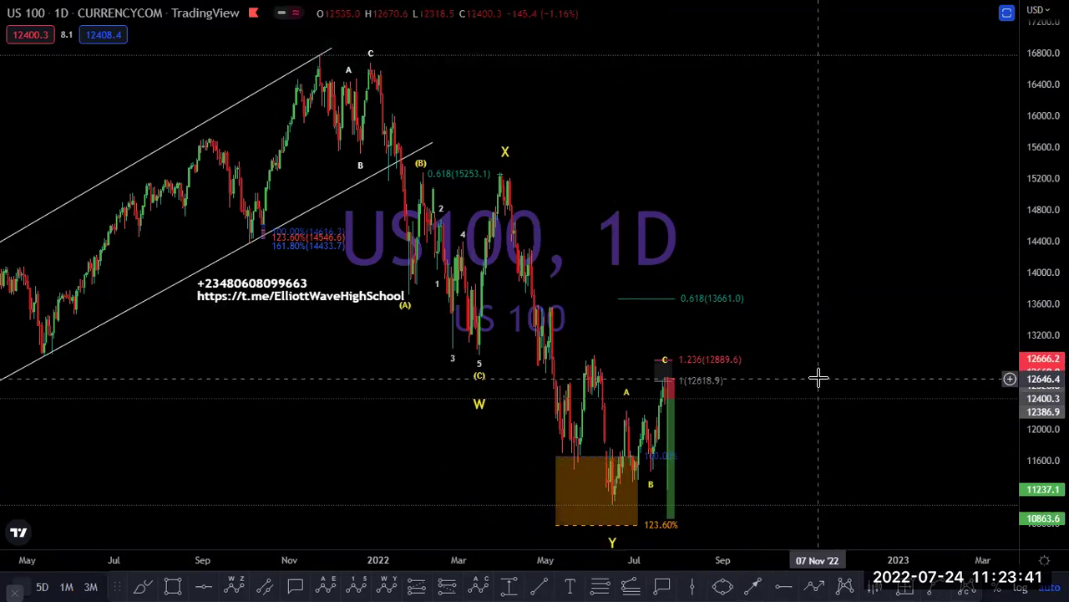
# Switch the US100 chart to the 4-hour interval and review its wave count around the wave C high.
pyautogui.write('4H')
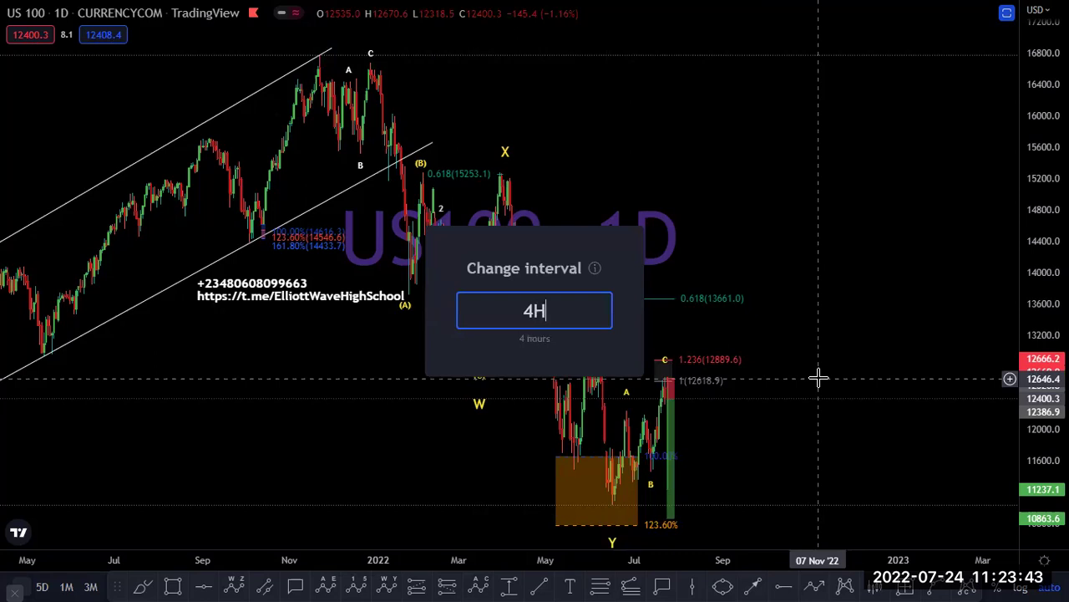
pyautogui.press('Return')
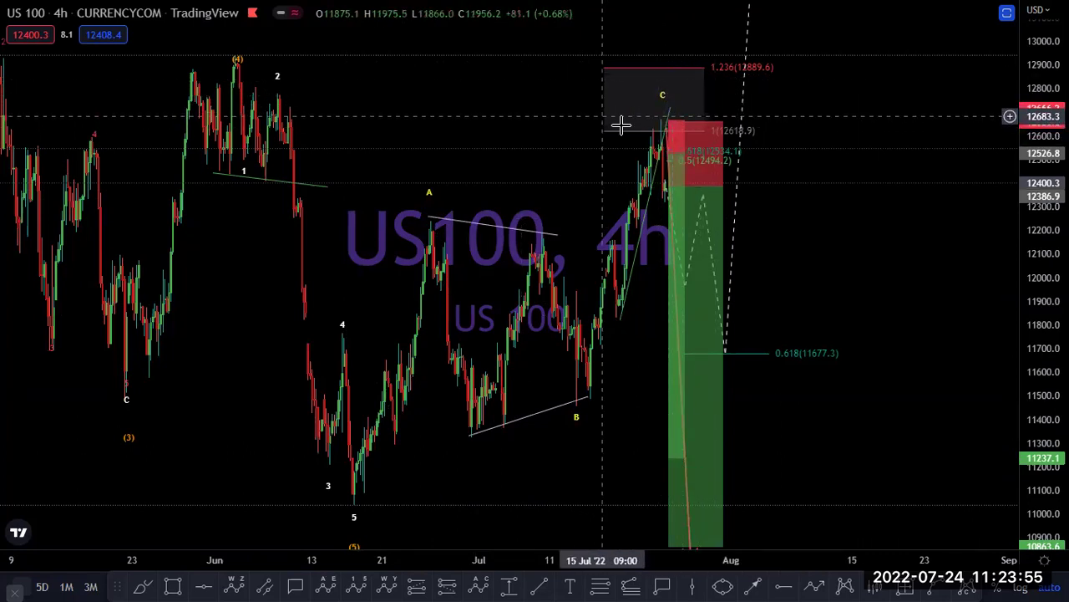
pyautogui.moveTo(660, 129); pyautogui.dragTo(660, 205)
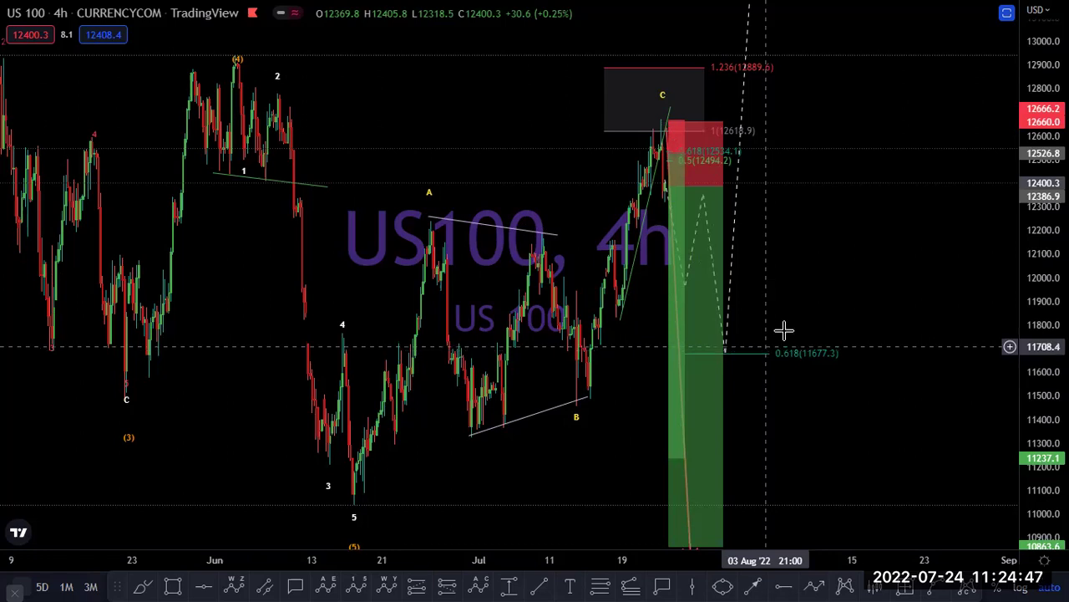
# Switch the US100 chart to the 1-hour interval and examine the short position and projected path below wave C.
pyautogui.write('1H')
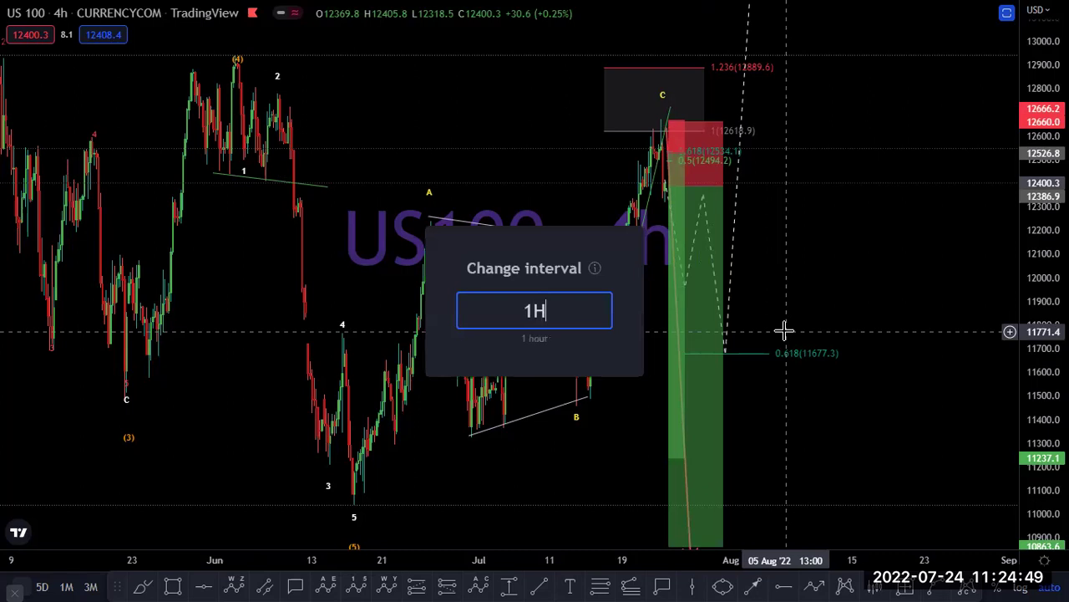
pyautogui.press('Return')
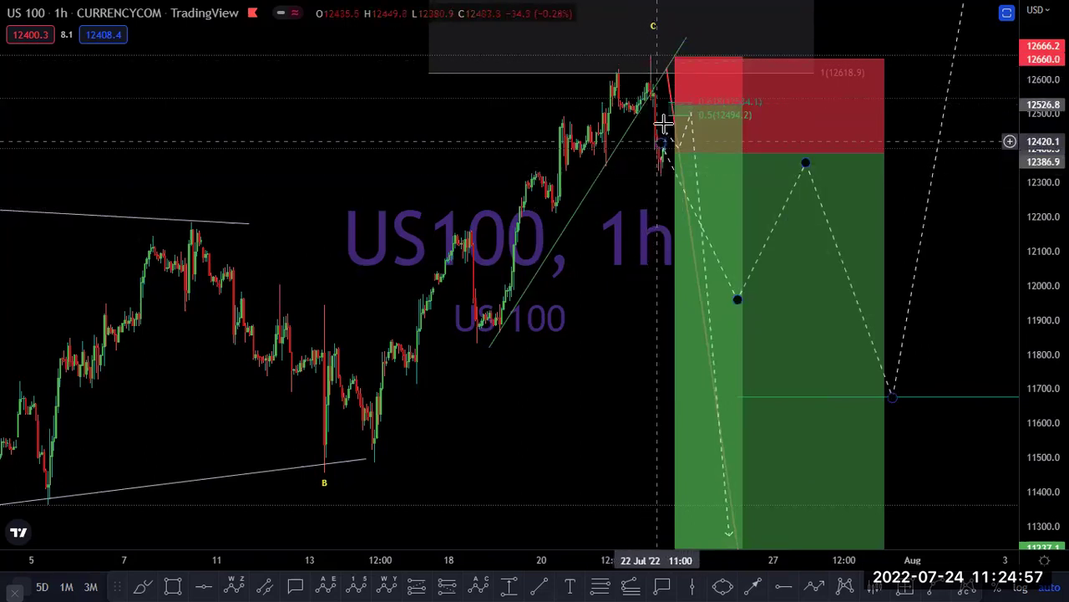
pyautogui.click(691, 115)
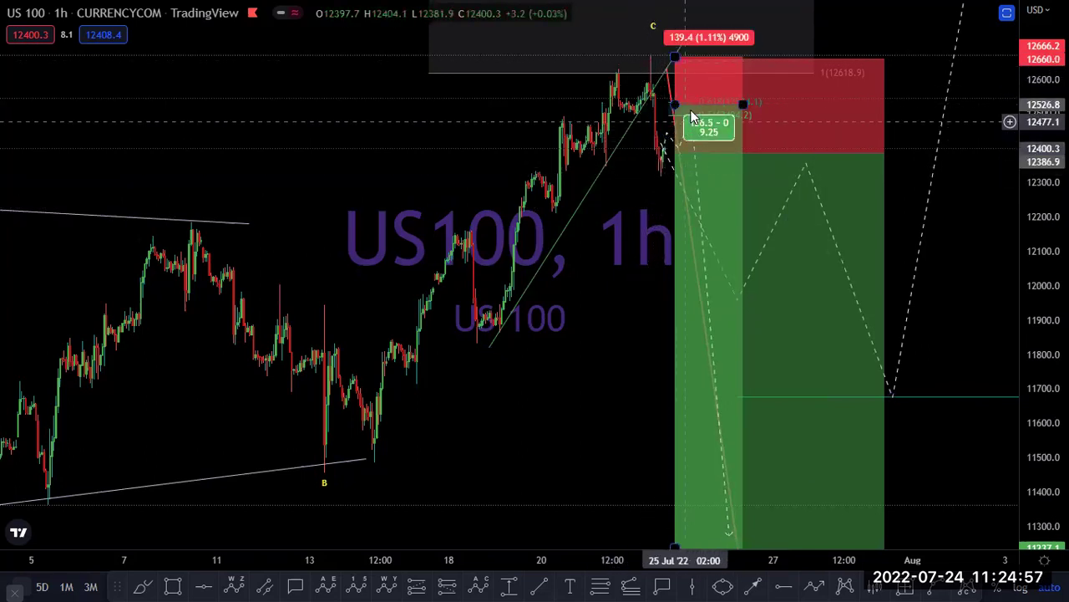
pyautogui.click(700, 242)
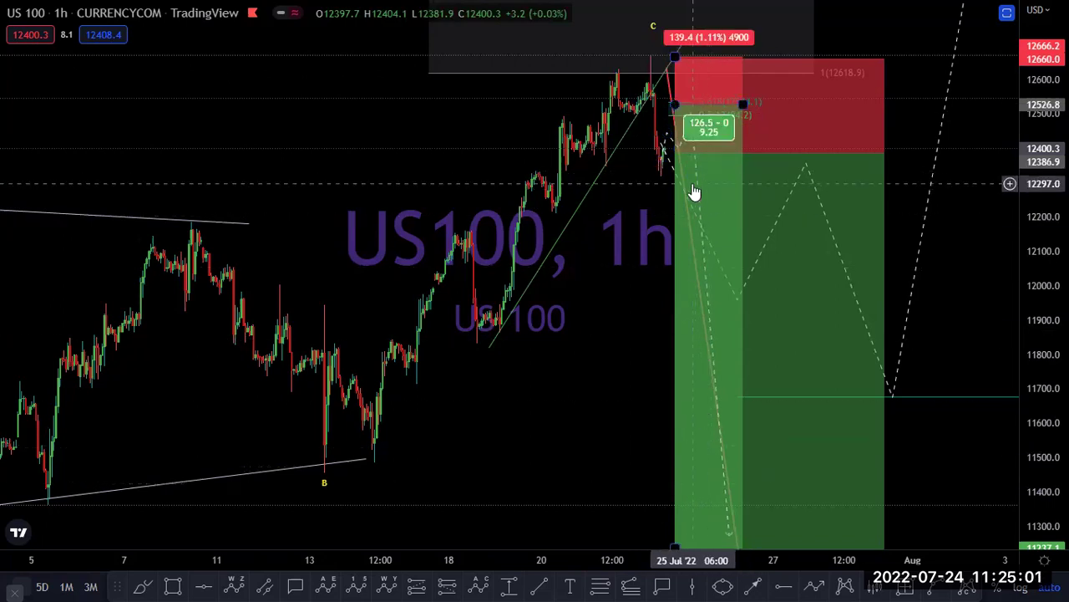
pyautogui.click(605, 258)
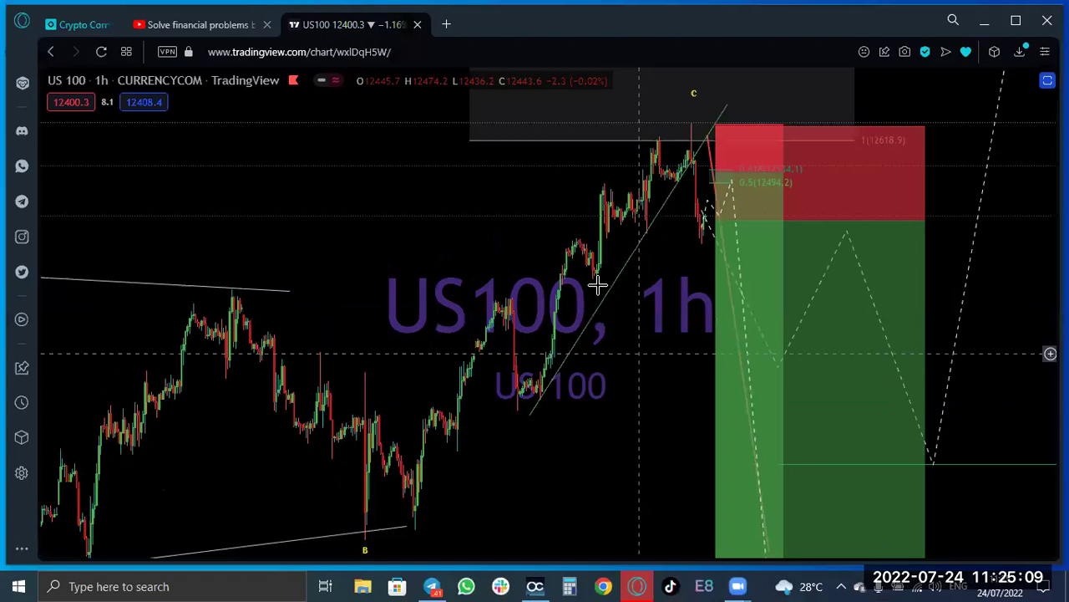
# Open SPX from the indices in the watchlist and show its 4-hour chart in full screen.
pyautogui.press('Escape')
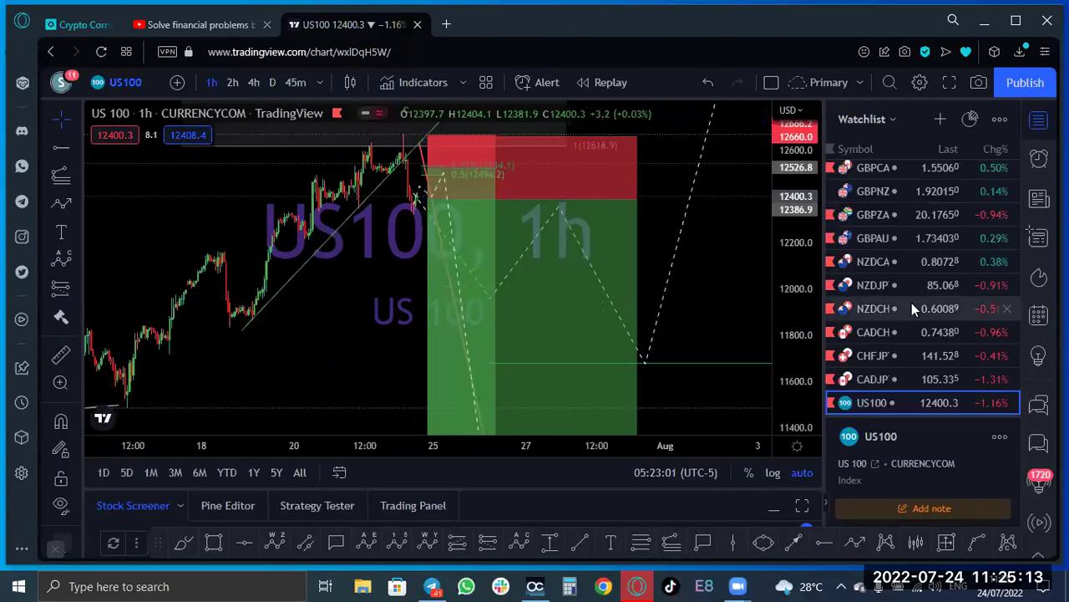
pyautogui.scroll(-4, 912, 308)
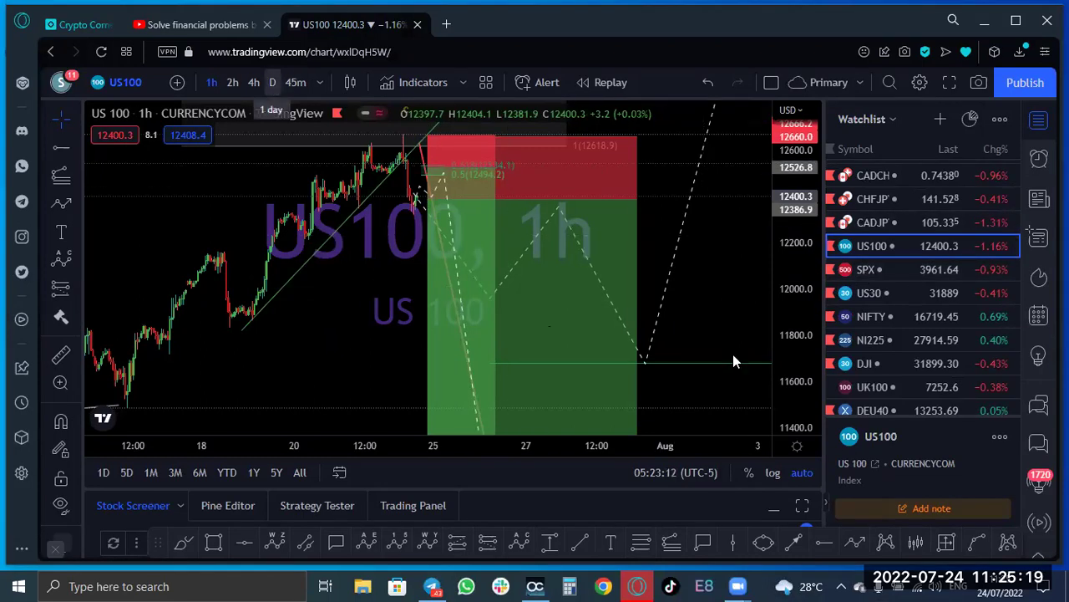
pyautogui.click(867, 271)
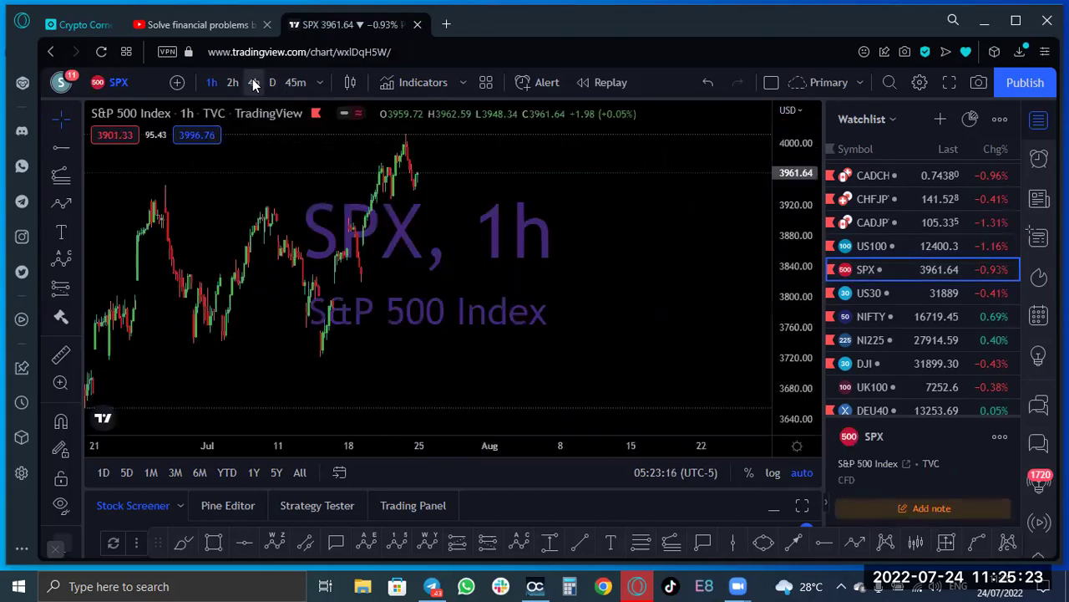
pyautogui.click(254, 81)
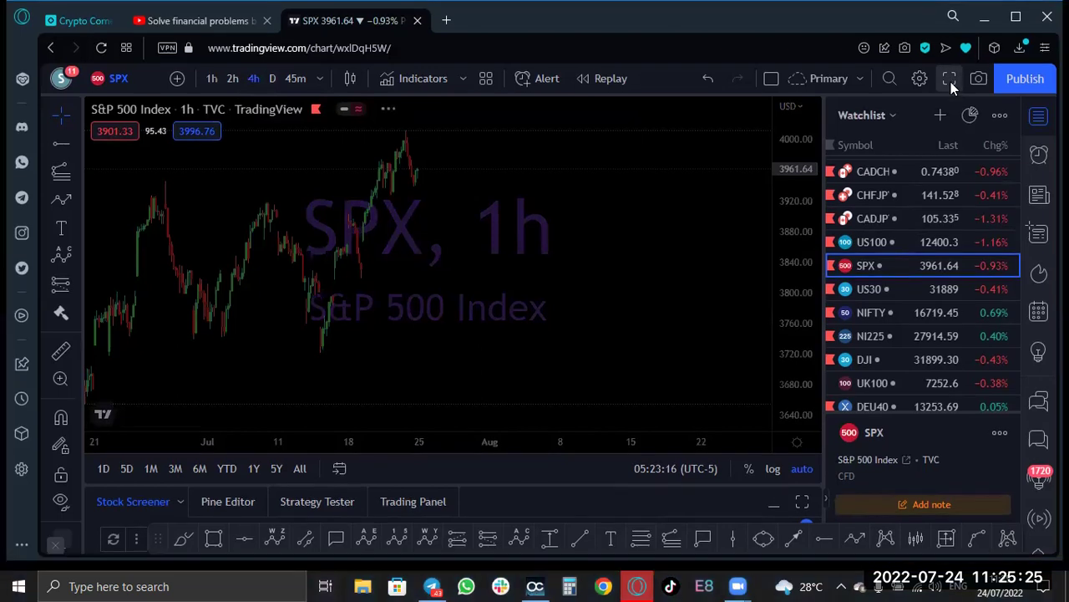
pyautogui.click(950, 82)
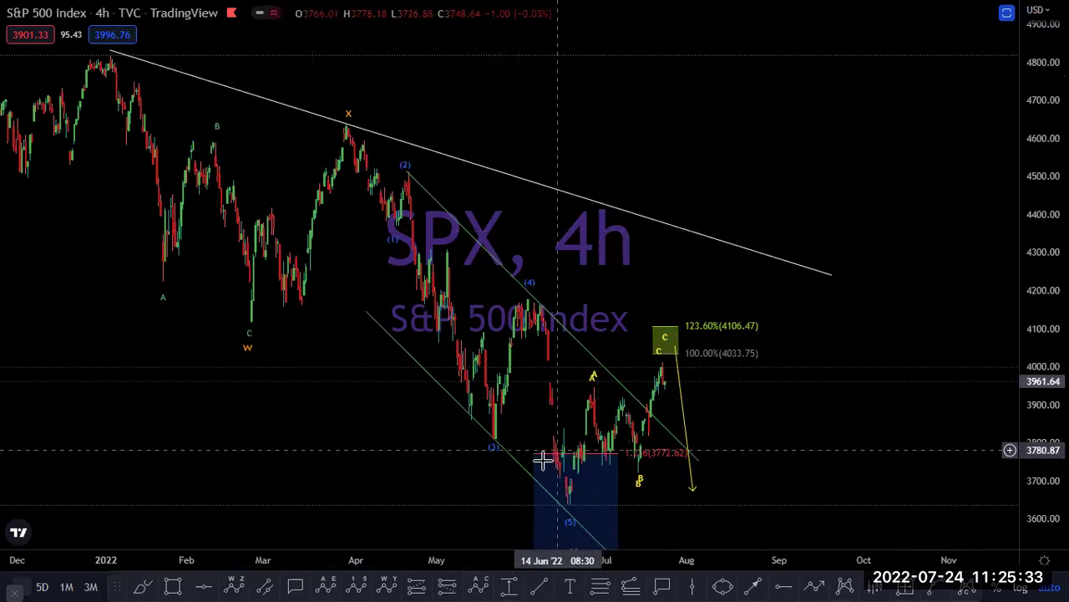
# Change the minimum hours interval in the visibility settings of the yellow ABC correction wave on the SPX chart.
pyautogui.click(681, 361)
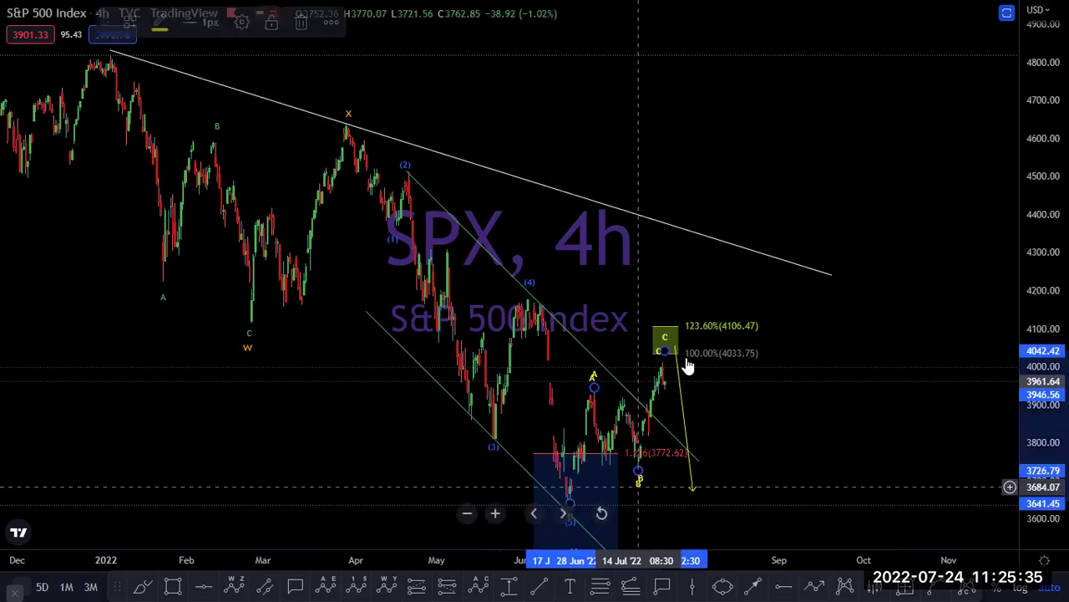
pyautogui.click(241, 23)
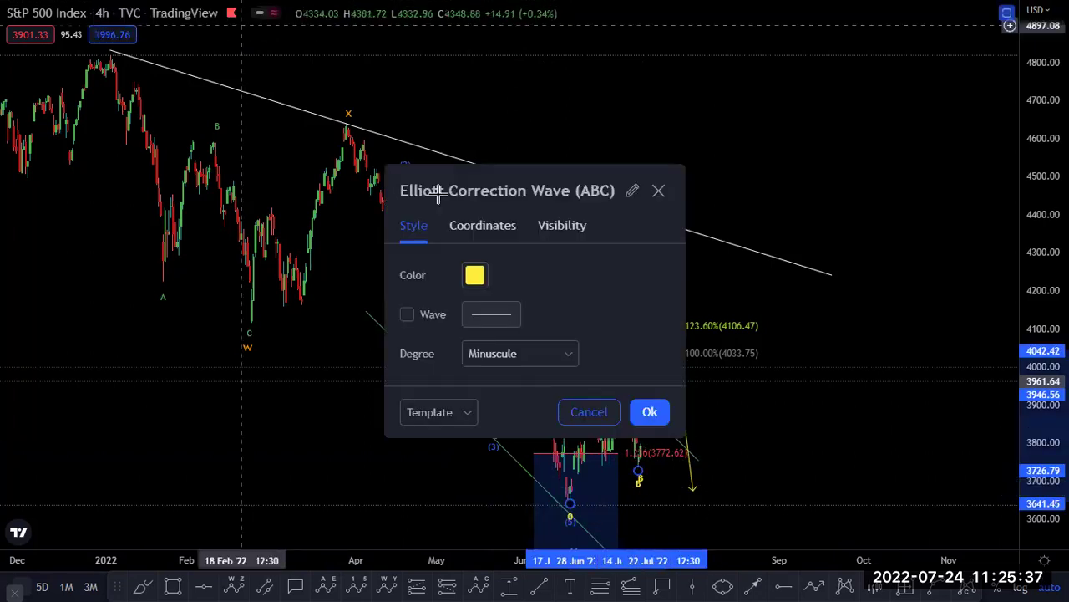
pyautogui.click(563, 221)
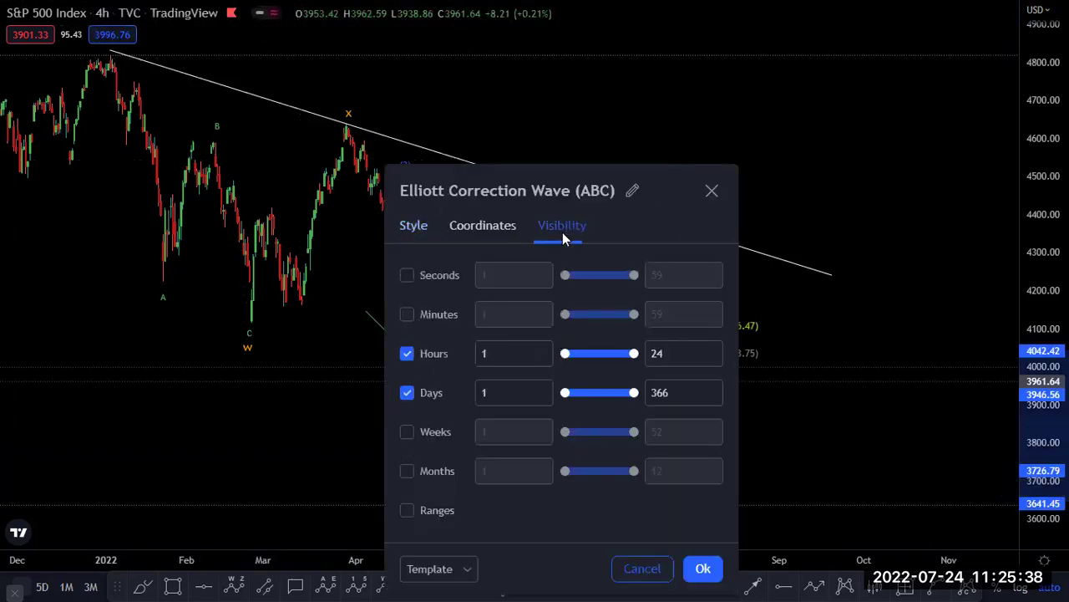
pyautogui.click(542, 354)
pyautogui.click(702, 568)
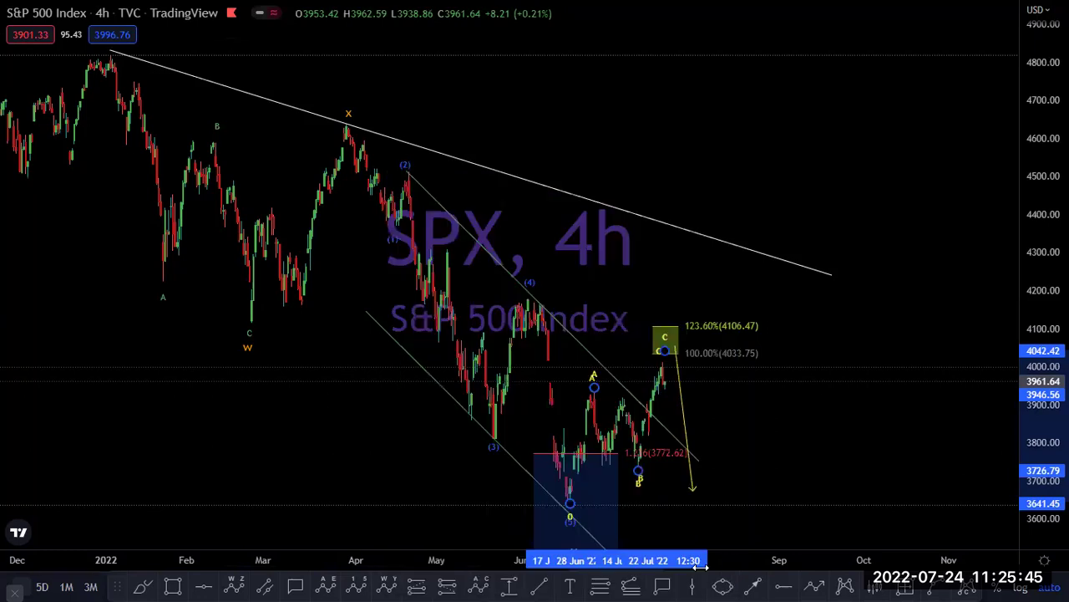
pyautogui.click(797, 429)
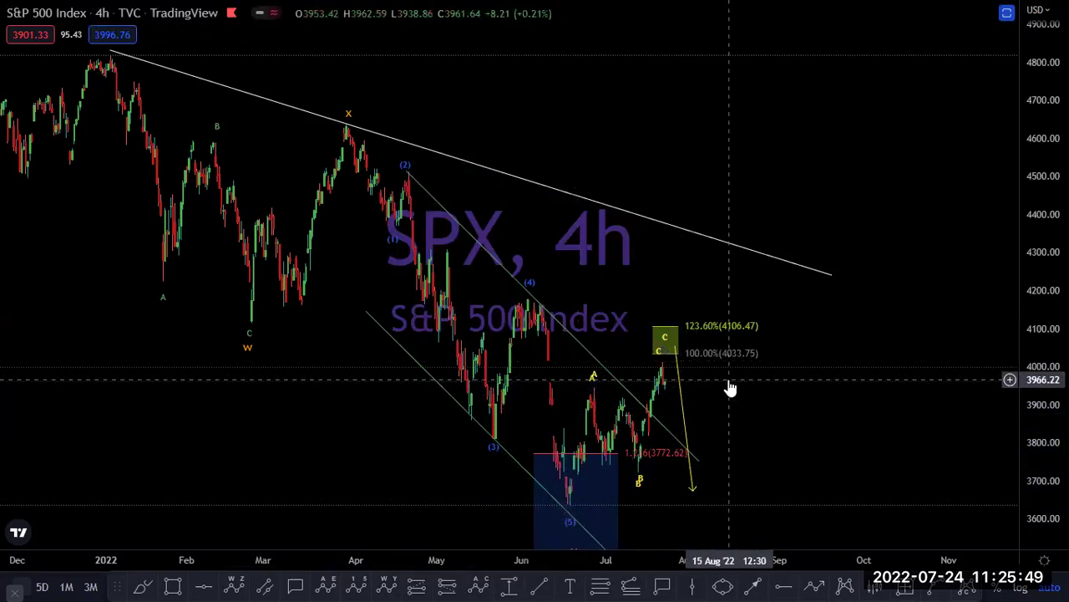
# Switch SPX to the 1-hour interval and draw a short red downward arrow from the latest candles to about 3910.
pyautogui.write('1h')
pyautogui.press('Return')
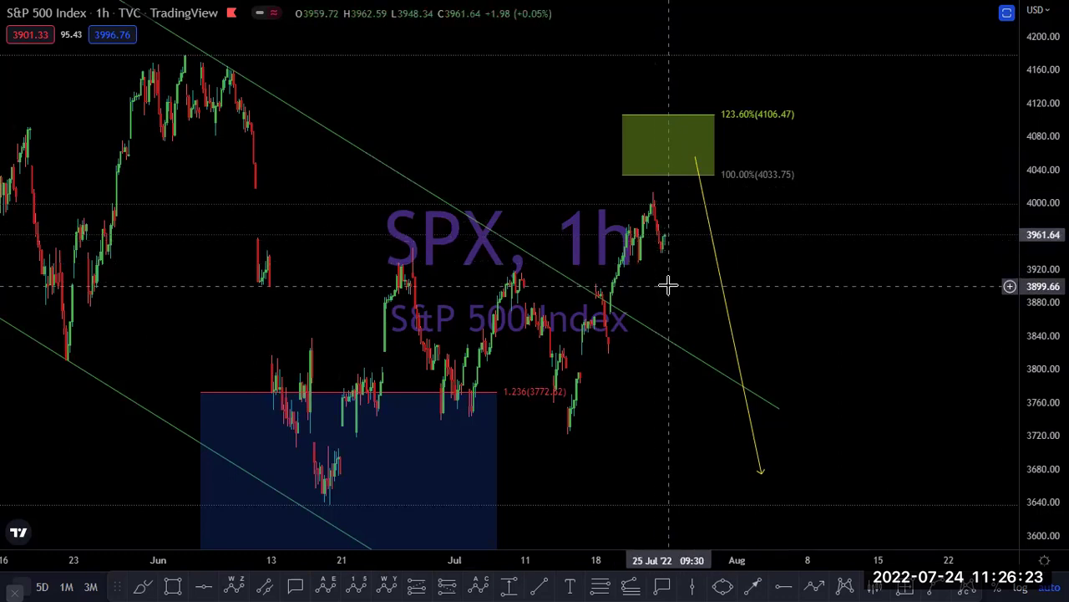
pyautogui.click(751, 582)
pyautogui.click(662, 275)
pyautogui.click(728, 277)
pyautogui.doubleClick(701, 280)
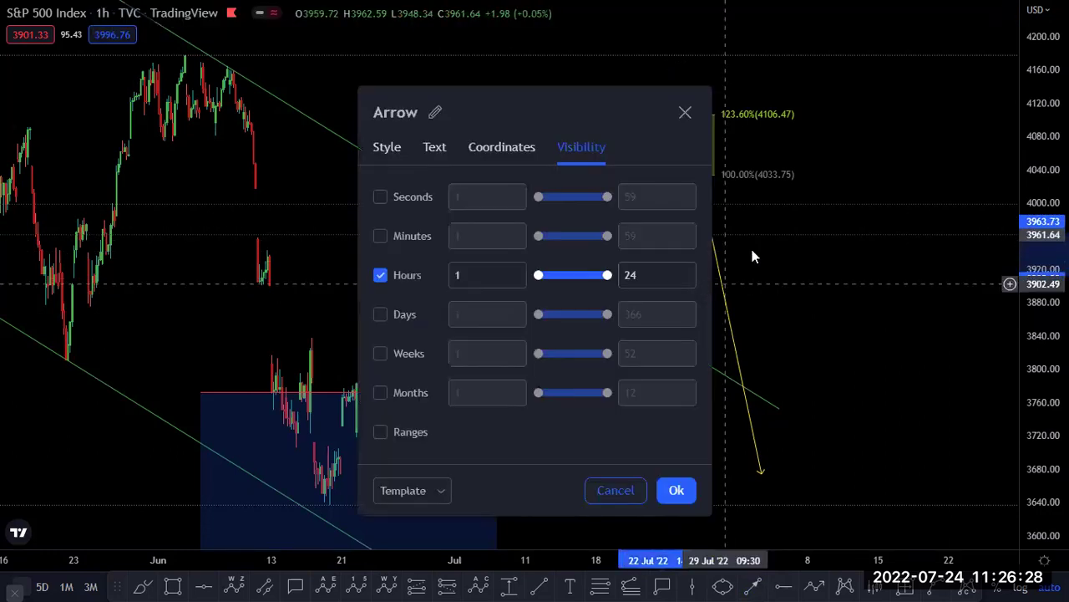
pyautogui.click(684, 114)
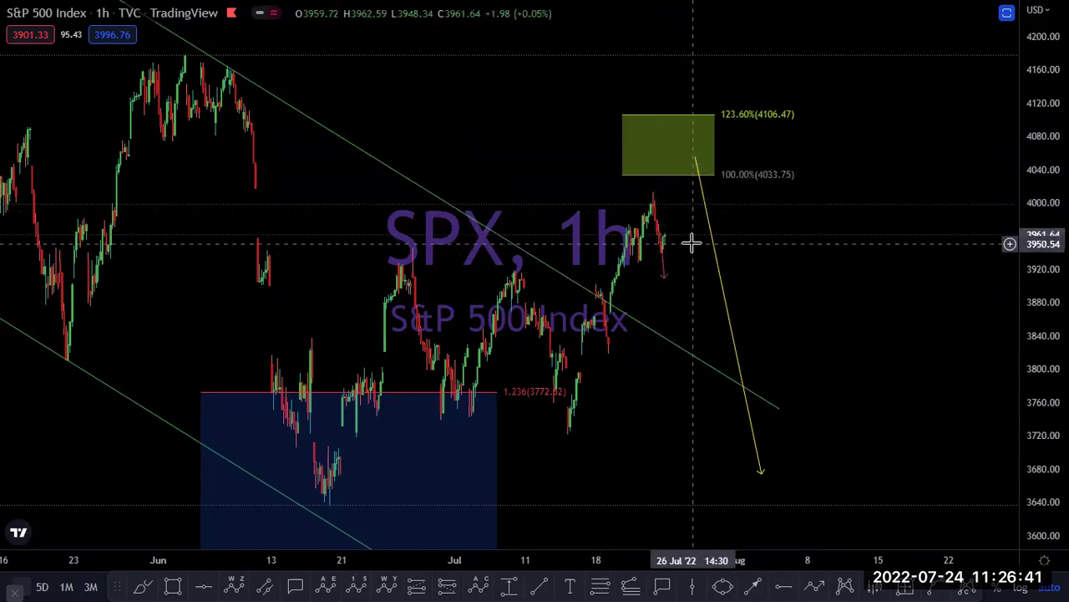
# Open BTCUSD from the crypto section of the watchlist and show its 4-hour chart in full screen.
pyautogui.press('F11')
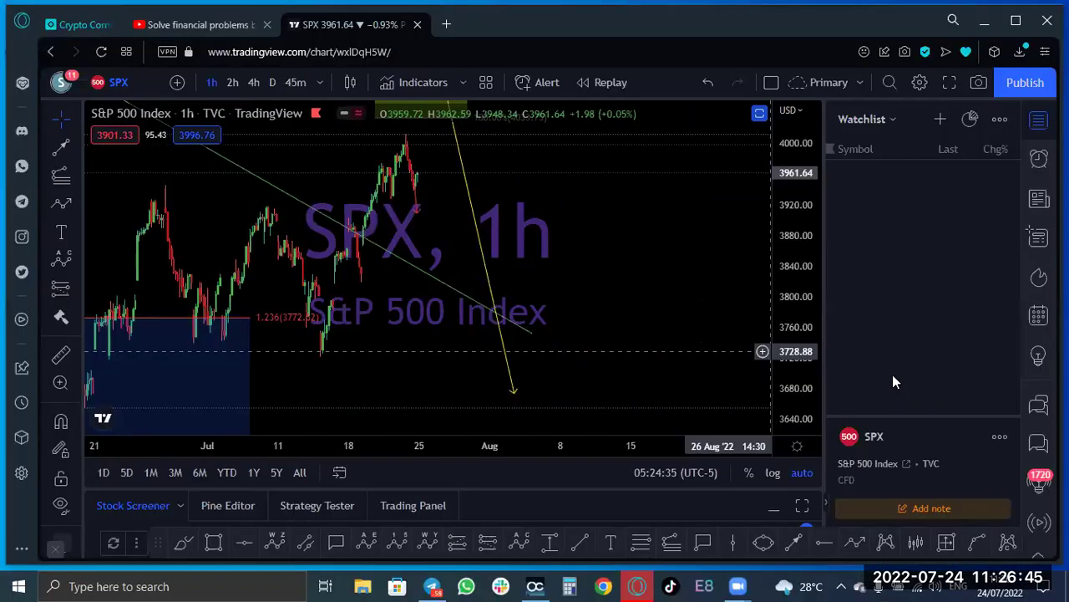
pyautogui.scroll(-3, 890, 370)
pyautogui.scroll(-3, 919, 374)
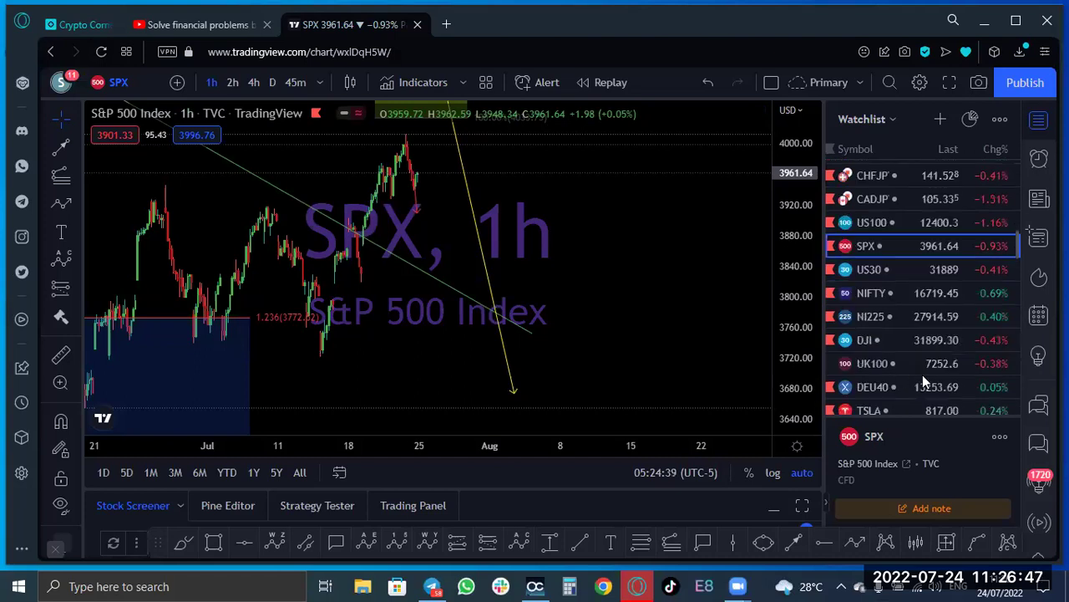
pyautogui.scroll(-10, 895, 348)
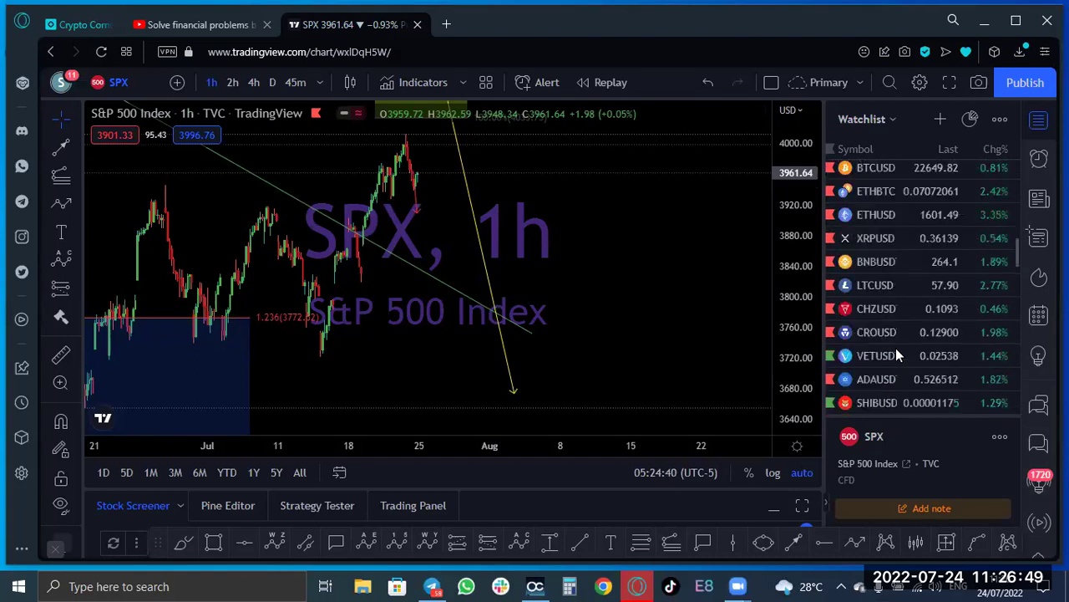
pyautogui.click(894, 167)
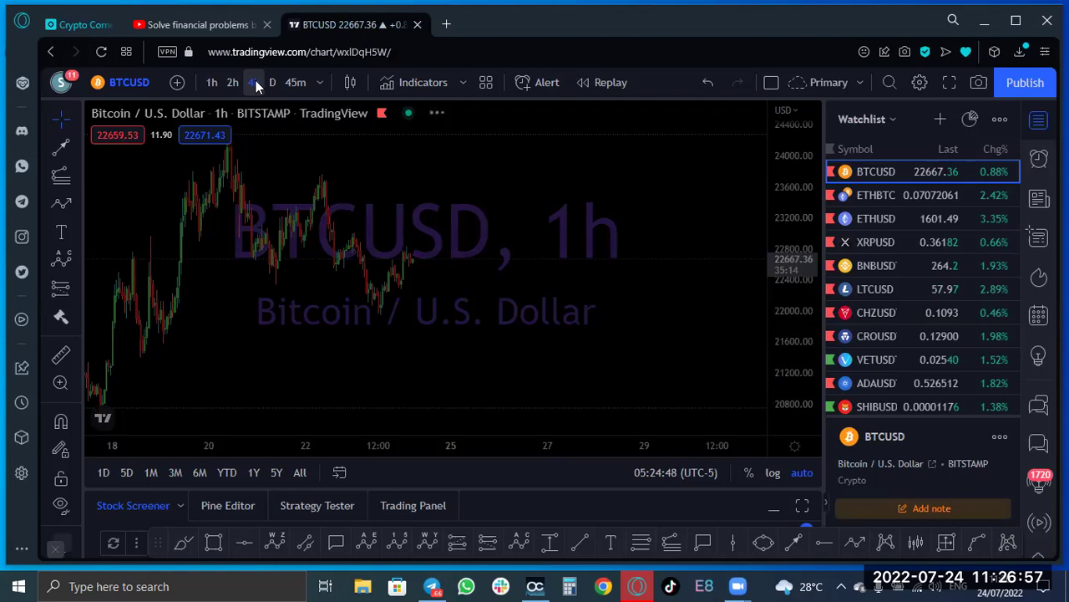
pyautogui.click(254, 82)
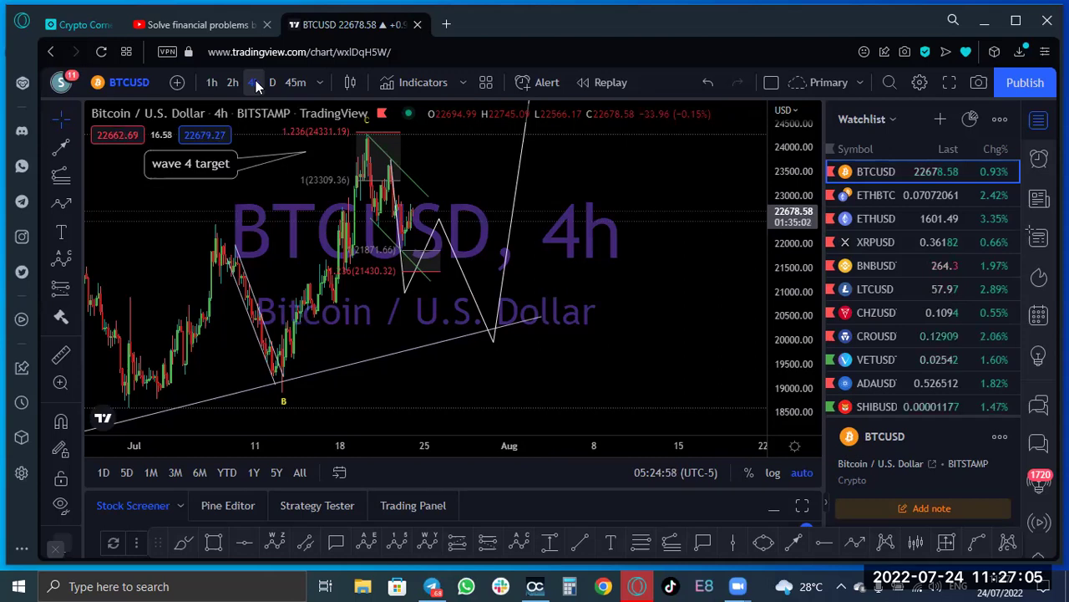
pyautogui.click(950, 83)
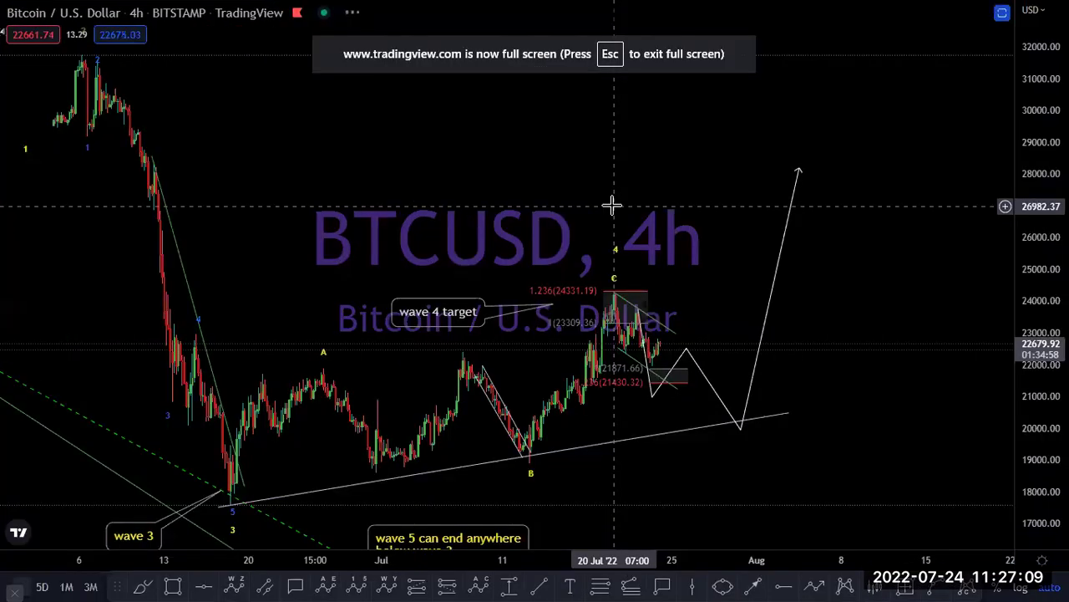
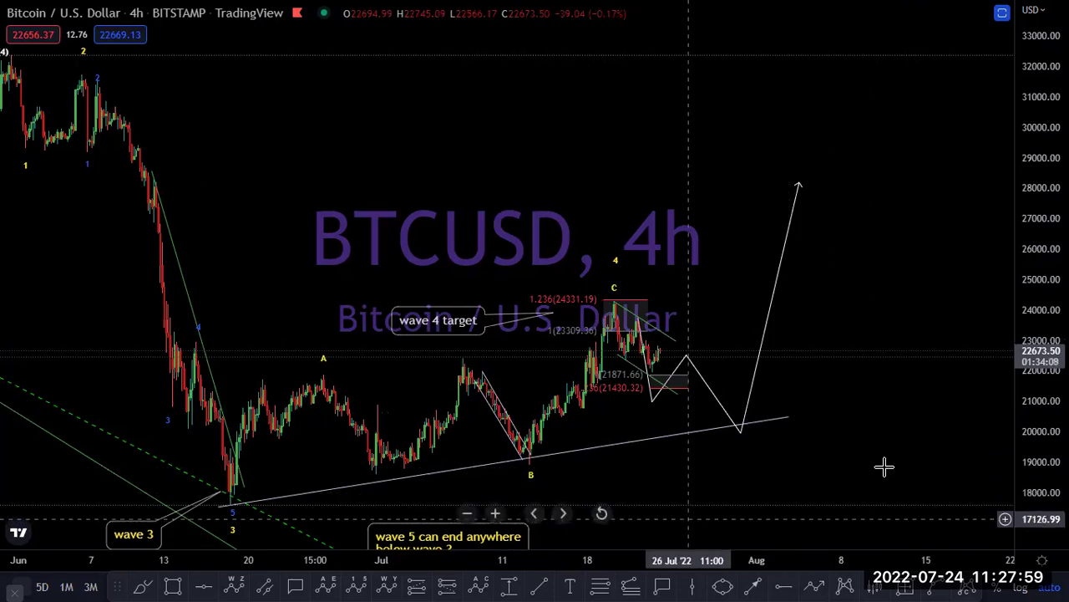
# Try a parallel copy of the rising BTCUSD trendline along the wave A high, and delete that copy.
pyautogui.moveTo(607, 449); pyautogui.dragTo(608, 334)
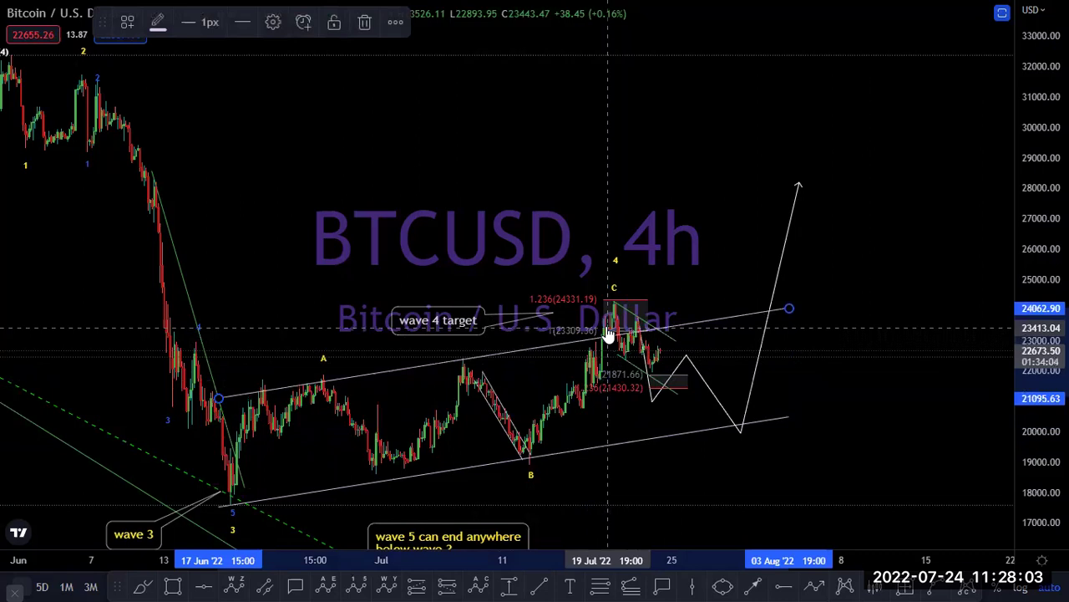
pyautogui.click(893, 376)
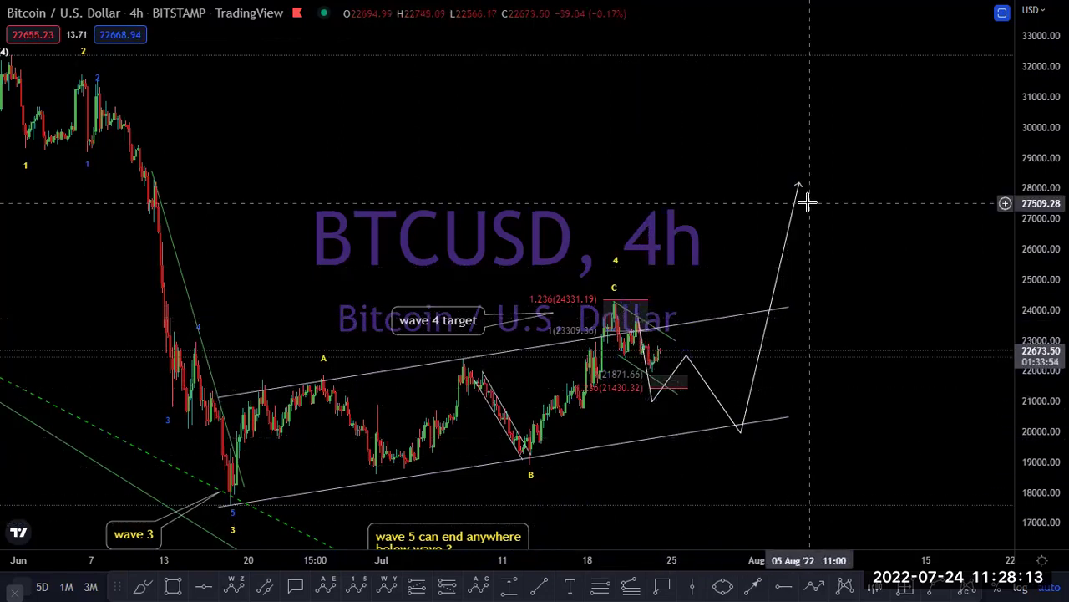
pyautogui.click(704, 324)
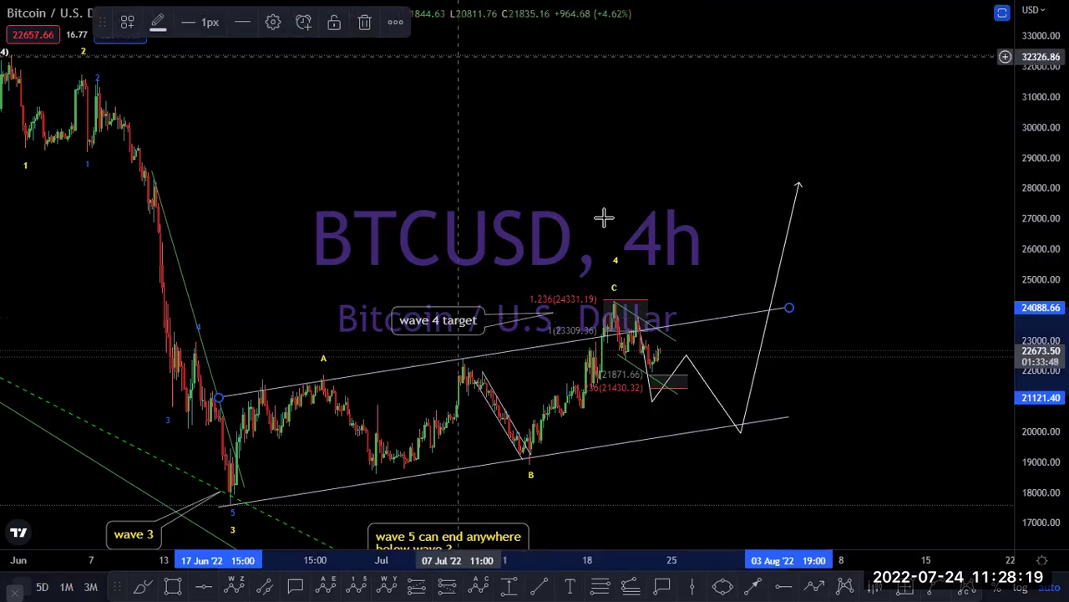
pyautogui.click(742, 426)
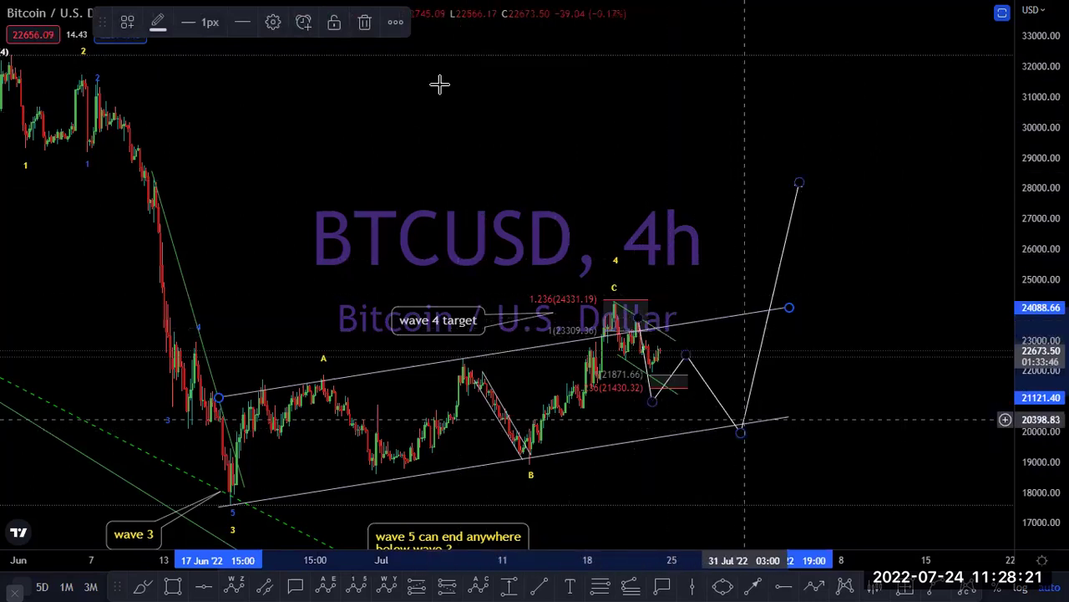
pyautogui.click(365, 23)
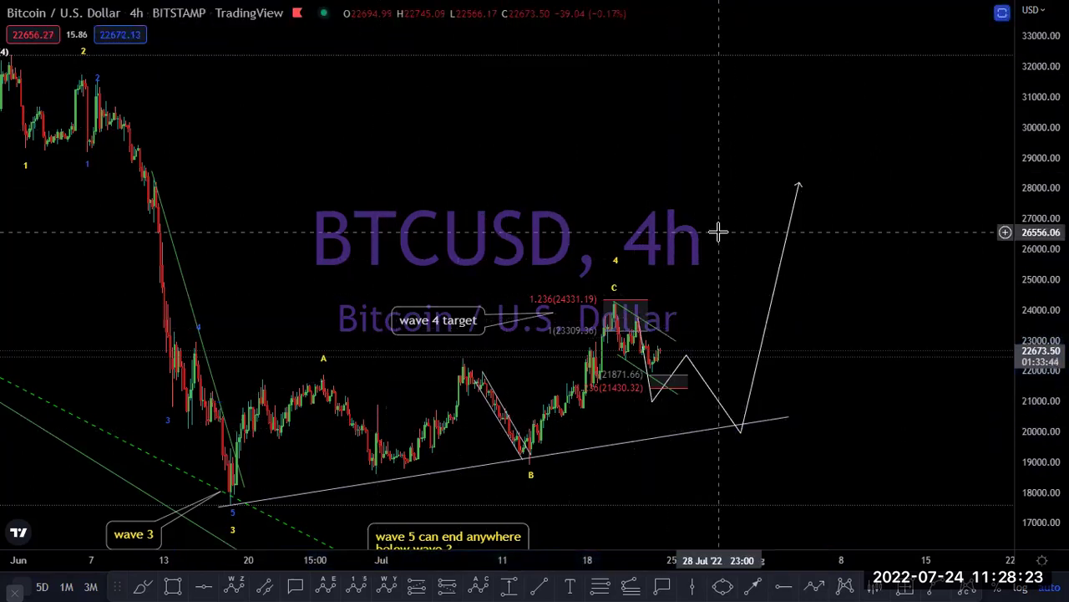
# Switch the BTCUSD chart to the 1-hour interval and review its projected path.
pyautogui.write('1H')
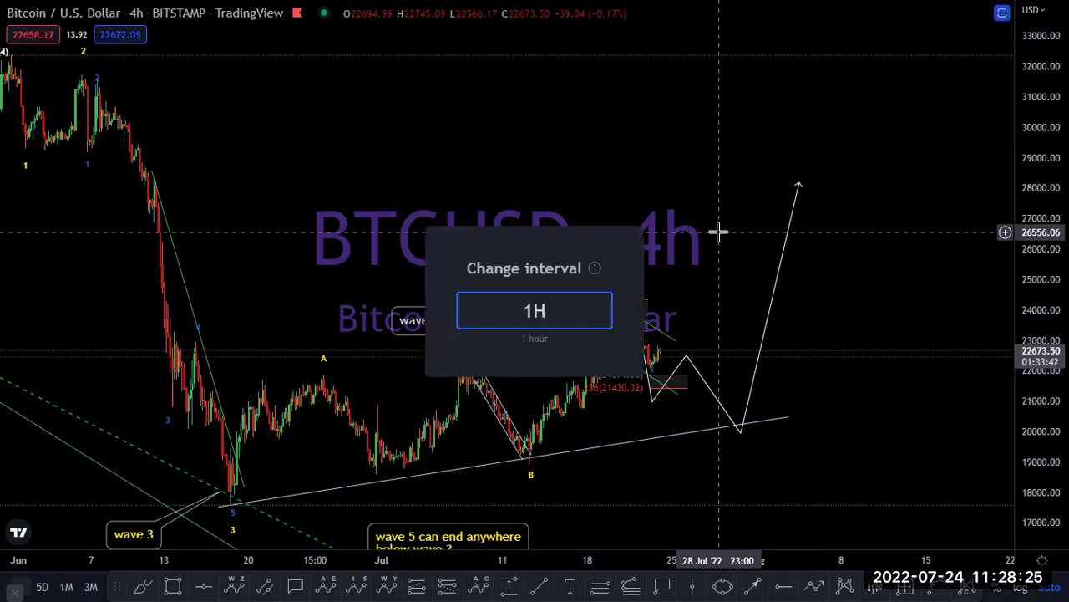
pyautogui.press('Return')
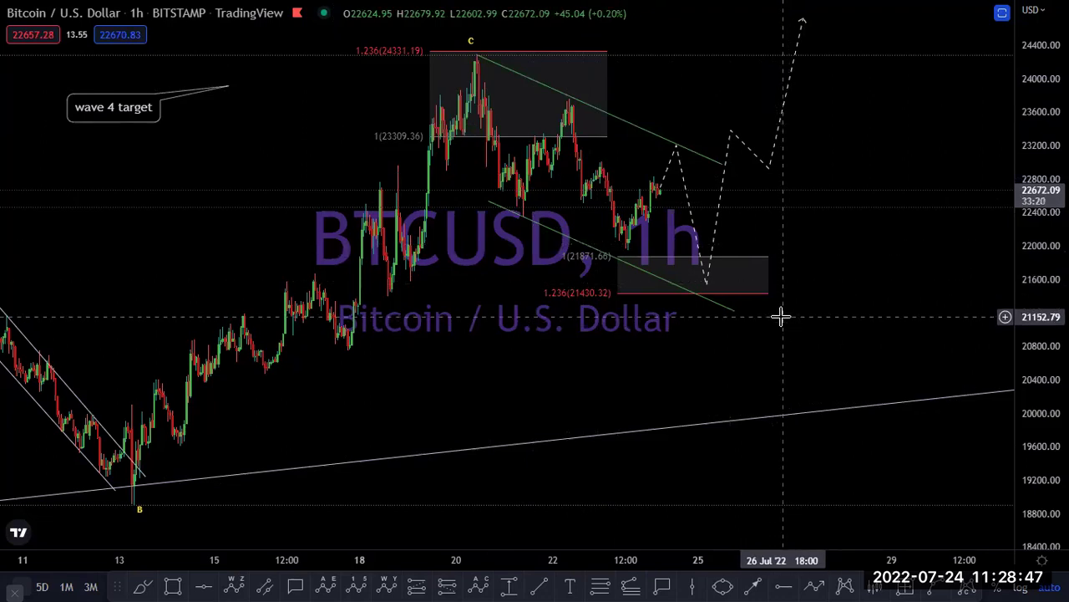
# Add an ABC correction pattern to BTCUSD from the 20 July high, with A at about 22342, B at about 23260 and C at the projected low.
pyautogui.click(477, 579)
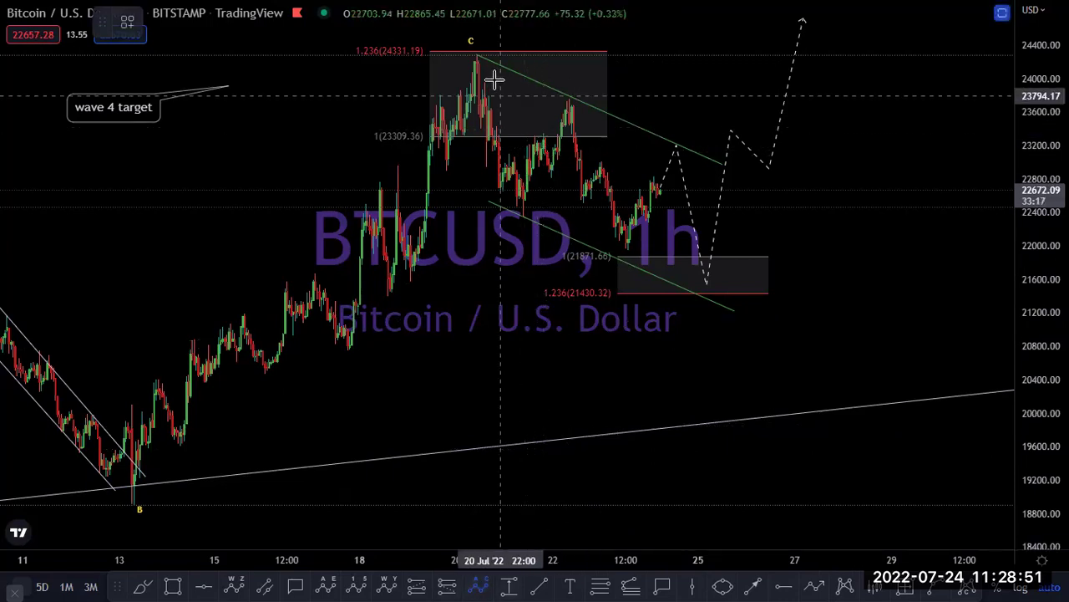
pyautogui.click(473, 66)
pyautogui.click(519, 241)
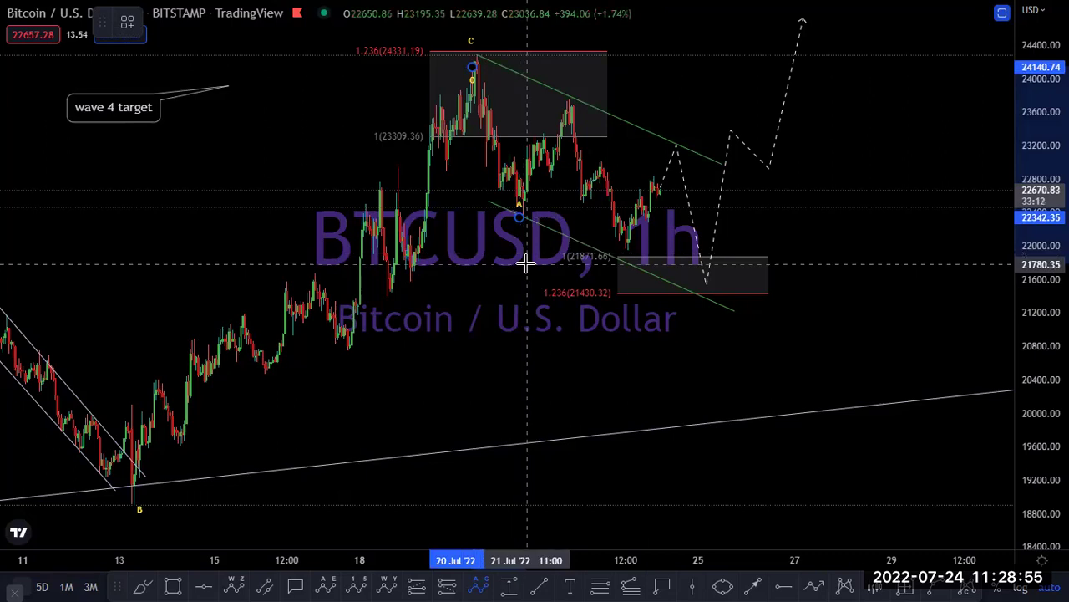
pyautogui.click(680, 140)
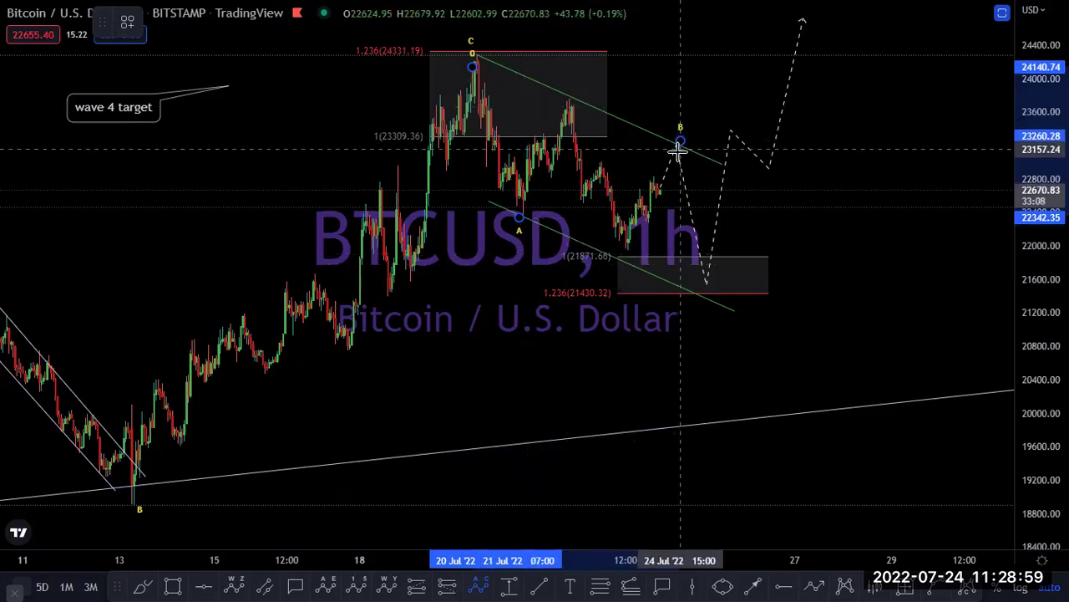
pyautogui.click(707, 285)
pyautogui.click(800, 240)
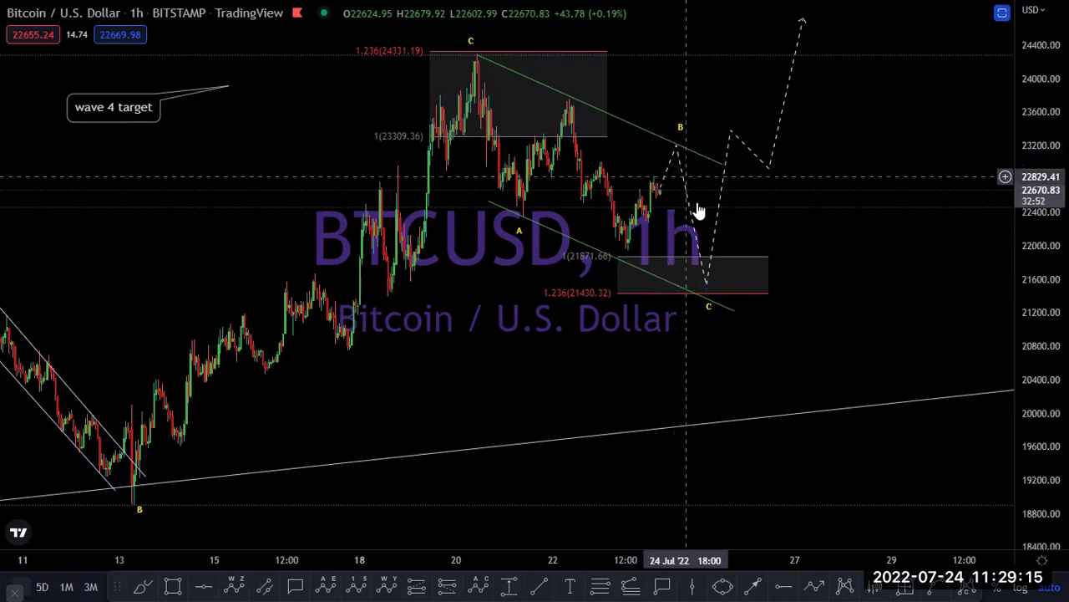
pyautogui.click(704, 263)
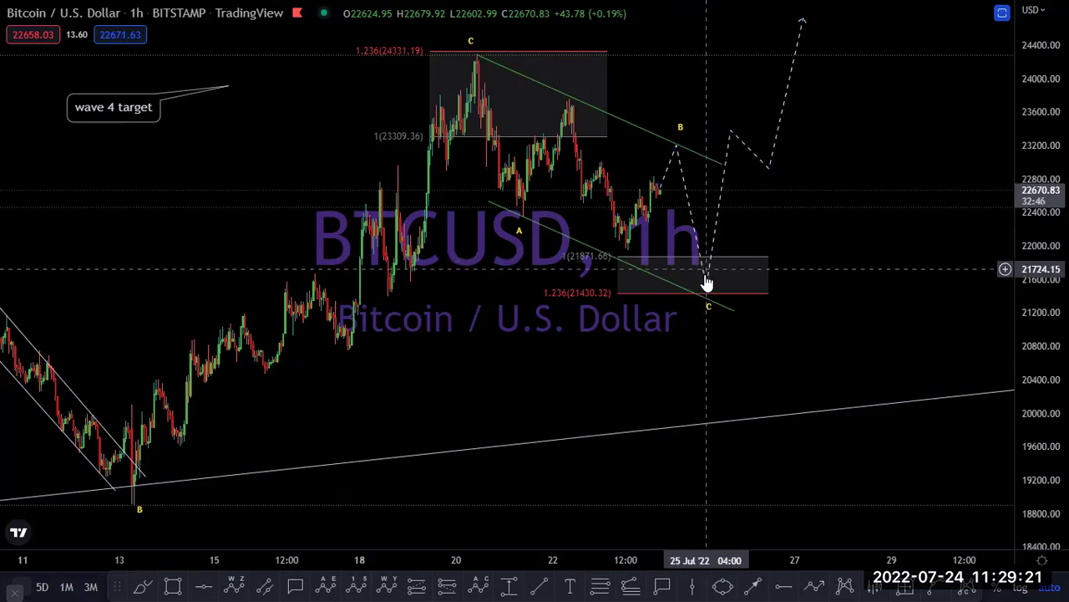
pyautogui.click(707, 297)
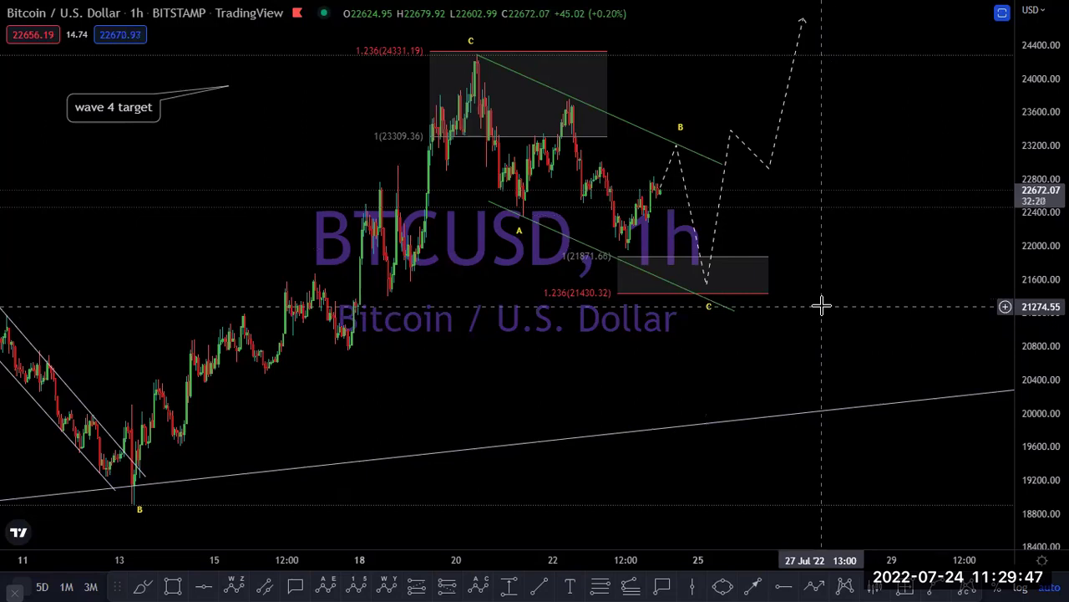
# Leave the full-screen BTCUSD chart, open ETHUSD from the watchlist and show its 1-hour chart in full screen.
pyautogui.press('Escape')
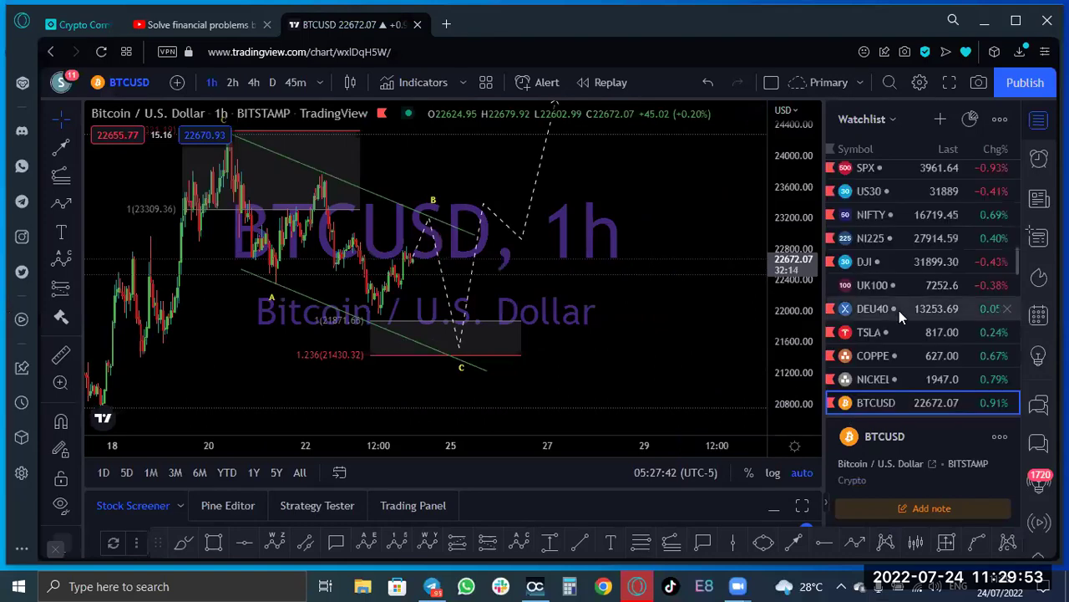
pyautogui.scroll(-2, 903, 326)
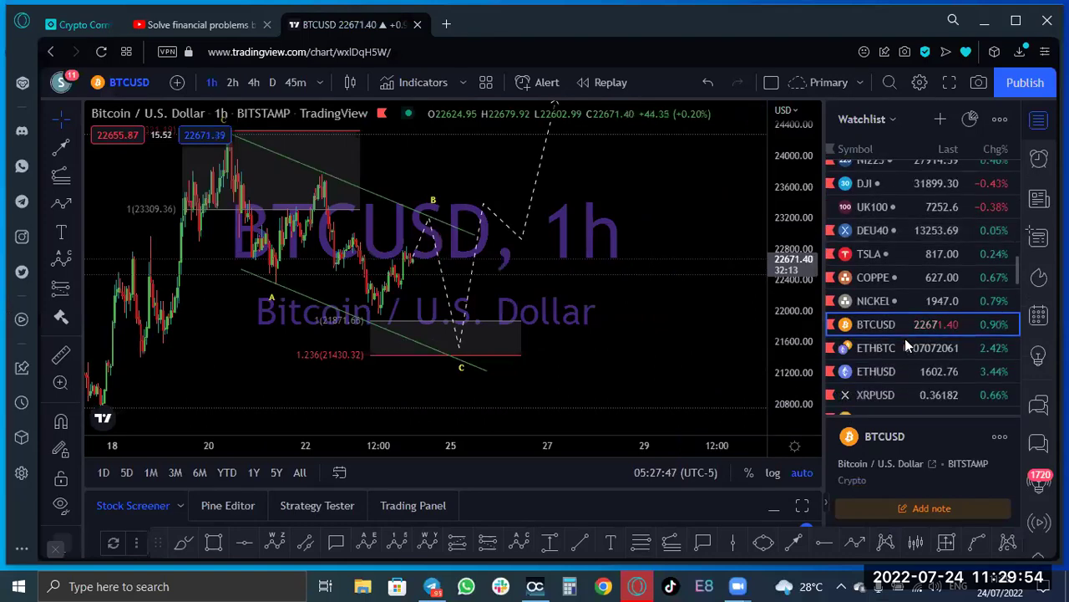
pyautogui.click(872, 370)
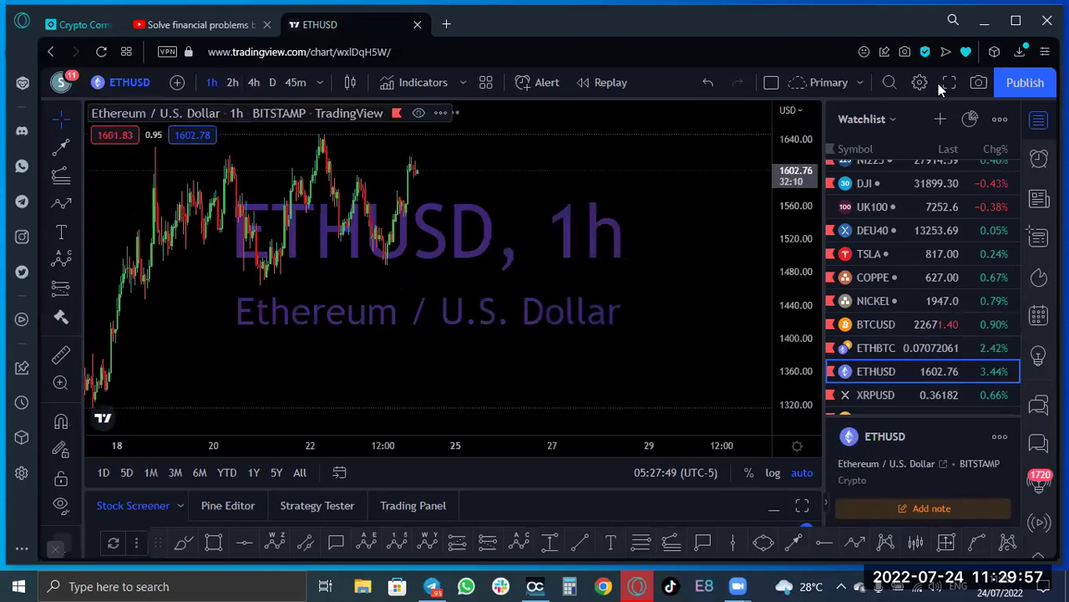
pyautogui.hotkey('shift', 'f')
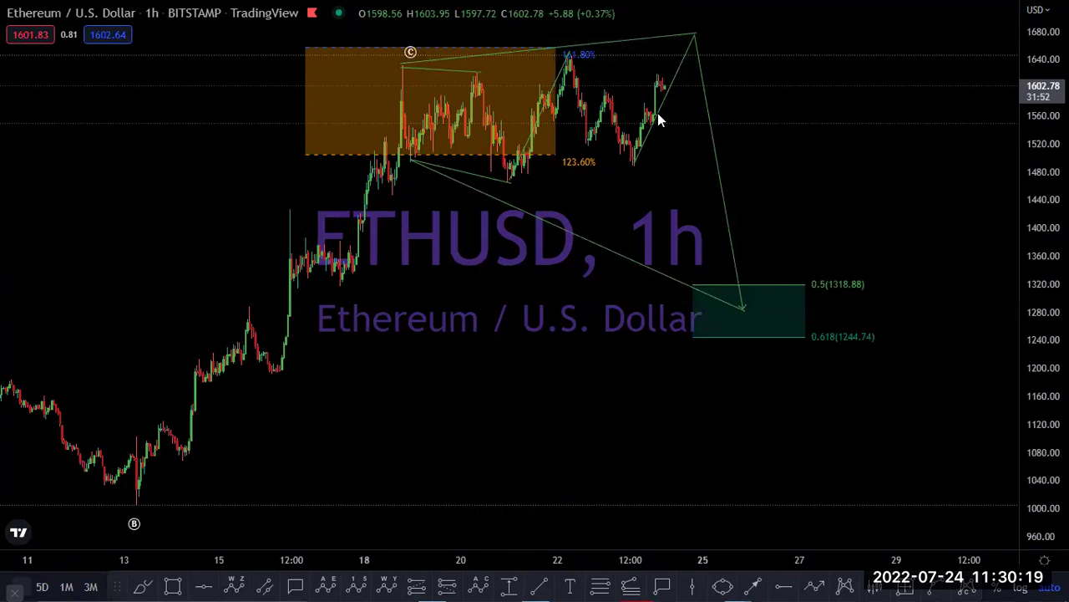
# Sketch two alternative ETHUSD paths, red with a shallow pullback and yellow dropping into the 0.5–0.618 zone before rising, and clear both sketches.
pyautogui.moveTo(665, 83)
pyautogui.mouseDown()
pyautogui.moveTo(685, 56)
pyautogui.moveTo(715, 155)
pyautogui.moveTo(749, 107)
pyautogui.moveTo(849, 17)
pyautogui.mouseUp()
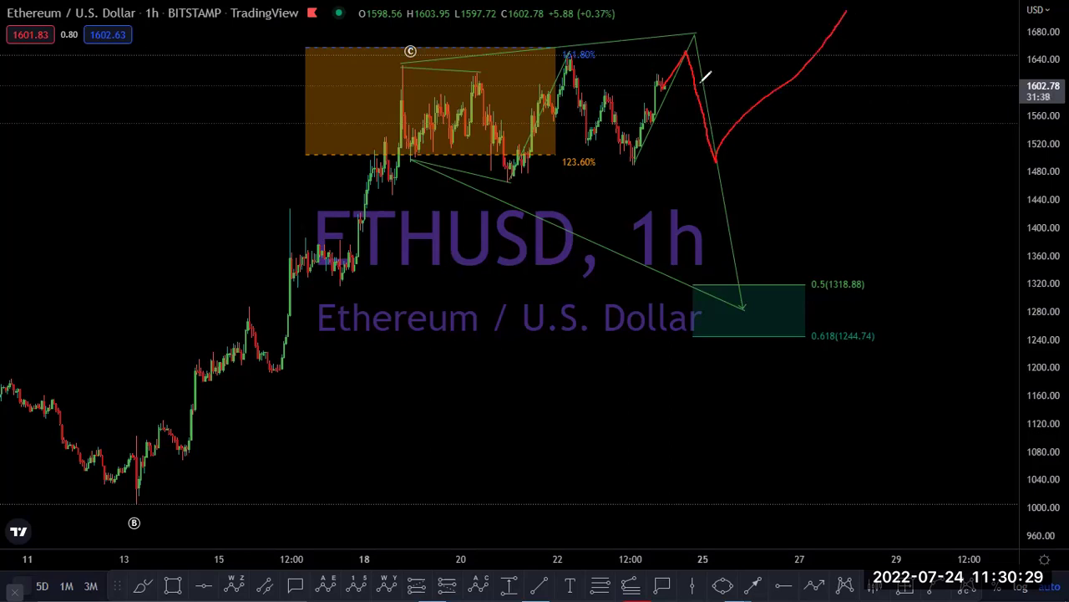
pyautogui.moveTo(685, 48)
pyautogui.mouseDown()
pyautogui.moveTo(752, 308)
pyautogui.moveTo(790, 234)
pyautogui.moveTo(823, 224)
pyautogui.moveTo(888, 144)
pyautogui.mouseUp()
pyautogui.moveTo(938, 51); pyautogui.dragTo(949, 16)
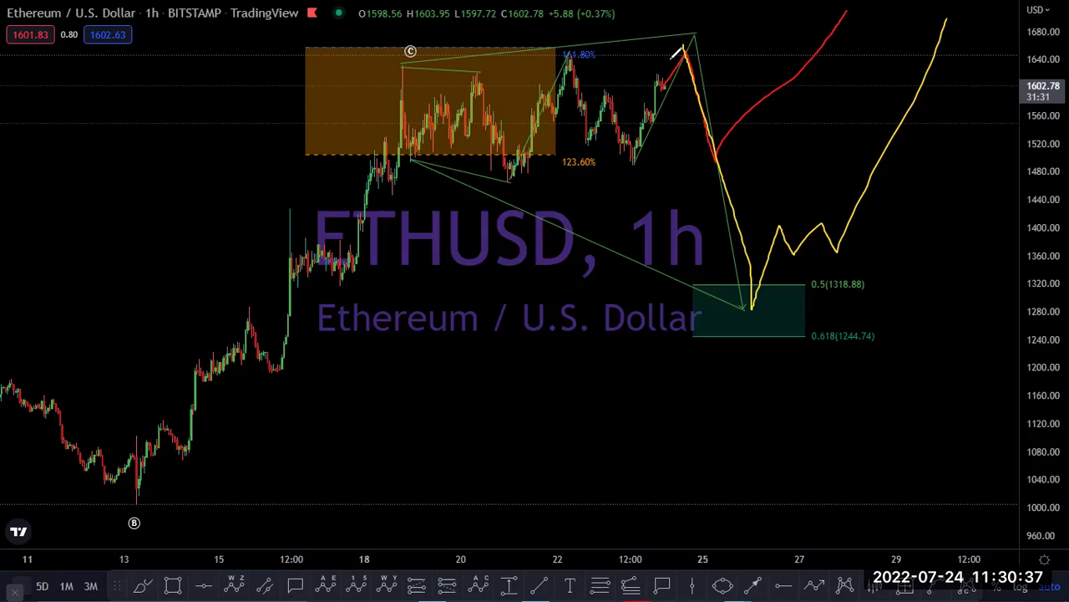
pyautogui.press('e')
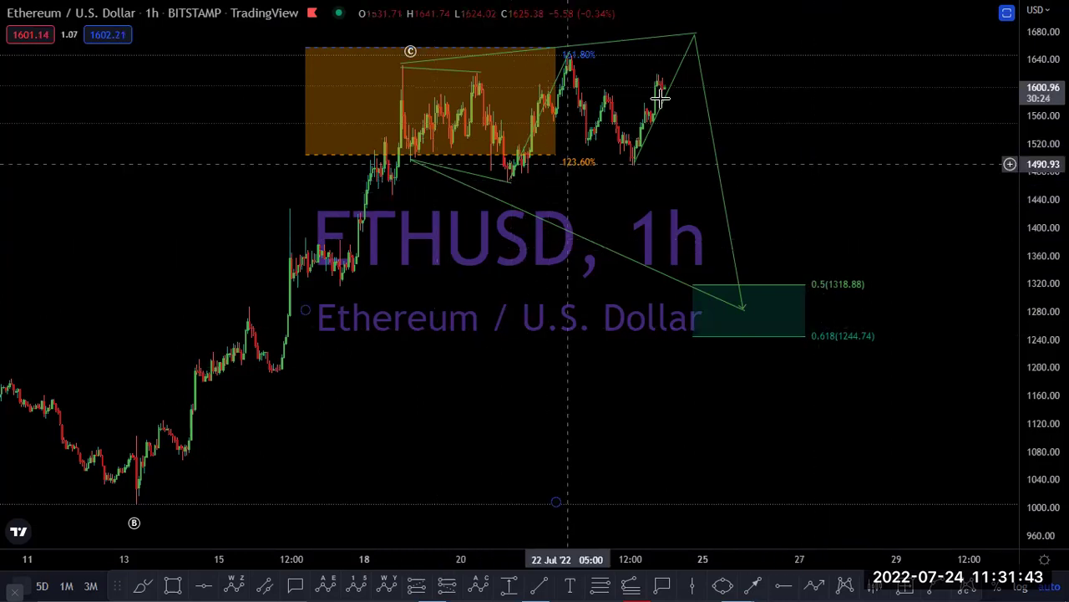
pyautogui.click(690, 36)
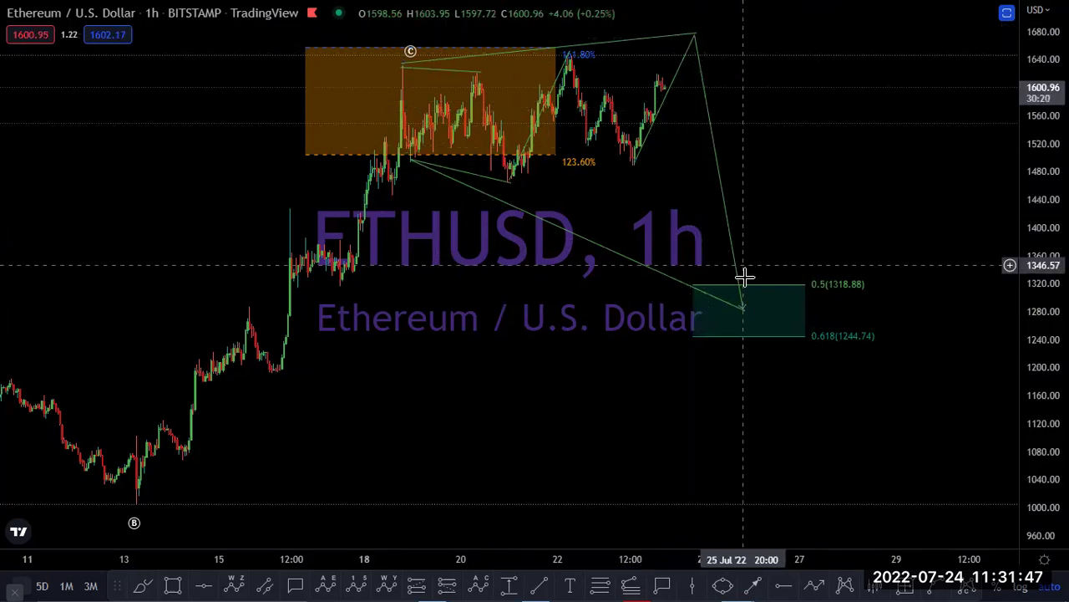